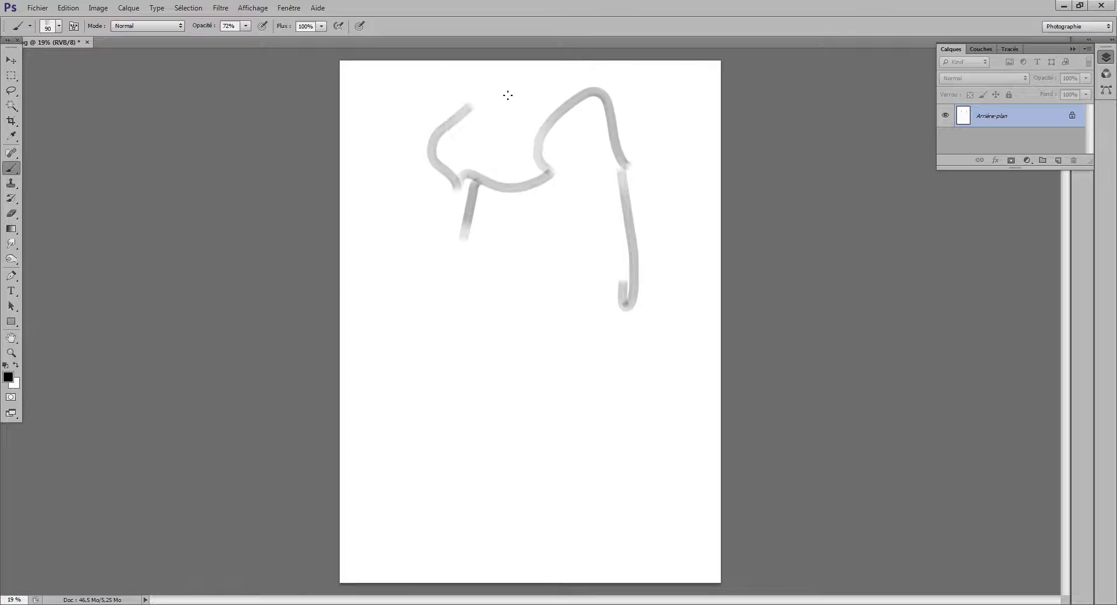
Sketch rough contour lines of the head and long diagonal folds across the canvas with the 90 px black brush.
mouse_move(600, 172)
left_mouse_down()
mouse_move(611, 295)
mouse_move(426, 454)
left_mouse_up()
left_click_drag(388, 526, 403, 528)
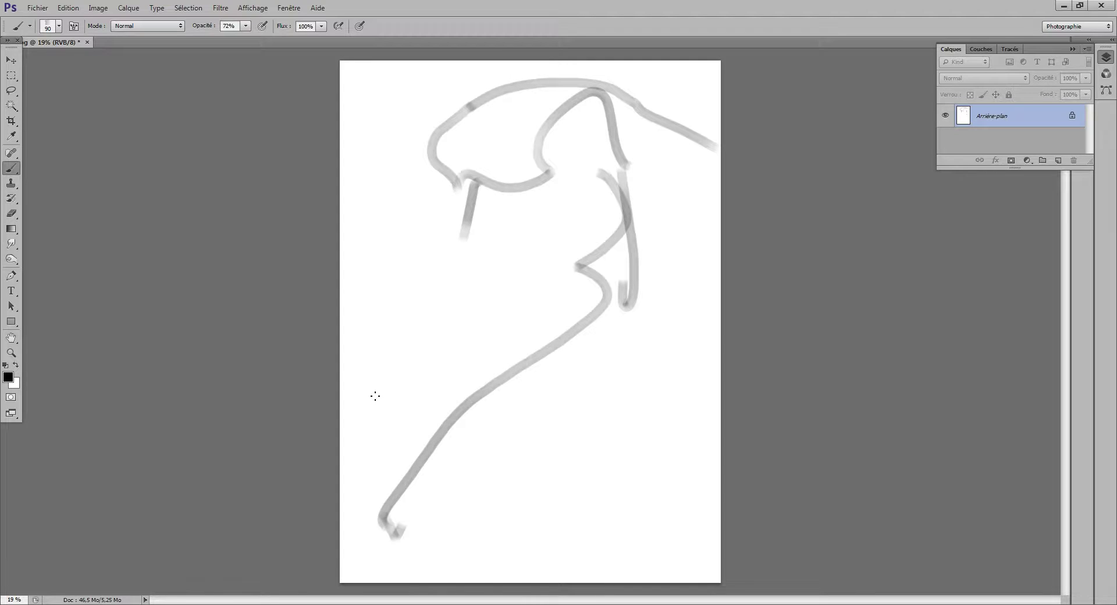
mouse_move(361, 466)
left_mouse_down()
mouse_move(429, 215)
mouse_move(623, 138)
mouse_move(642, 371)
mouse_move(469, 557)
mouse_move(711, 253)
mouse_move(704, 222)
left_mouse_up()
left_click_drag(713, 281, 571, 550)
Enlarge the brush to about 250 px and shade soft grey strokes along the canvas's lower-right diagonal lines.
key("bracketright")
key("bracketright")
key("bracketright")
key("bracketright")
left_click_drag(651, 383, 584, 518)
key("bracketright")
key("bracketright")
key("bracketright")
key("bracketright")
key("bracketright")
key("bracketright")
key("bracketright")
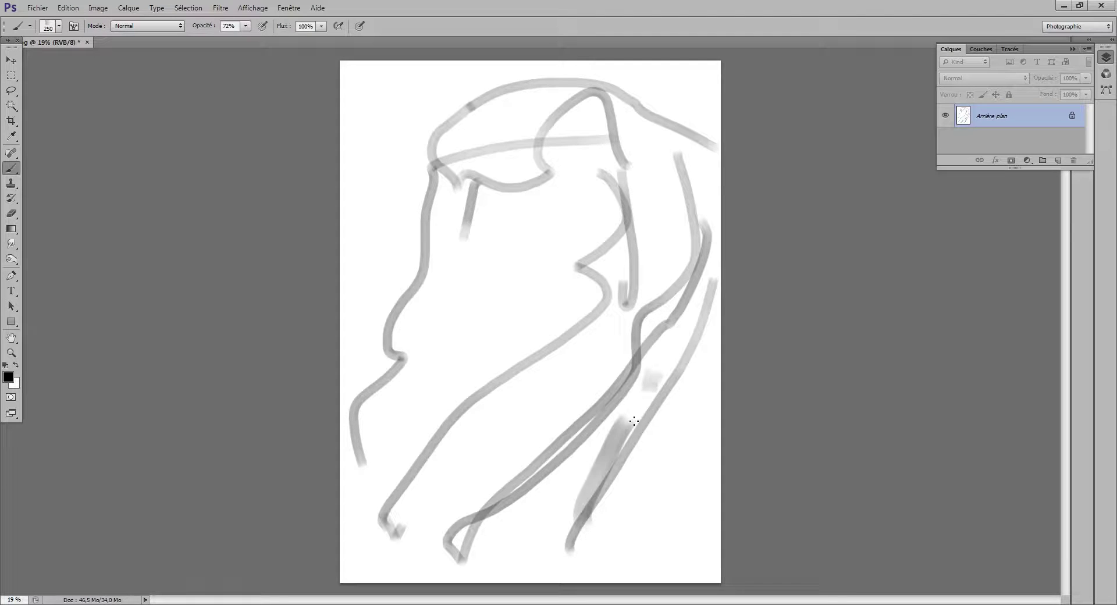
left_click_drag(635, 413, 669, 523)
mouse_move(671, 484)
left_mouse_down()
mouse_move(658, 247)
mouse_move(643, 203)
left_mouse_up()
mouse_move(608, 352)
left_mouse_down()
mouse_move(589, 352)
mouse_move(611, 384)
mouse_move(582, 335)
left_mouse_up()
Reduce the brush size and paint narrow dark strokes between the diagonal lines in the lower half.
key("bracketleft")
key("bracketleft")
key("bracketleft")
key("bracketleft")
mouse_move(576, 431)
left_mouse_down()
mouse_move(550, 376)
mouse_move(573, 431)
left_mouse_up()
mouse_move(550, 477)
left_mouse_down()
mouse_move(538, 429)
mouse_move(564, 509)
mouse_move(589, 529)
mouse_move(600, 465)
mouse_move(658, 396)
mouse_move(657, 279)
left_mouse_up()
Enlarge the brush to 1000 px and cover the whole canvas with broad dark grey tones around the head.
key("bracketright")
key("bracketright")
key("bracketright")
key("bracketright")
key("bracketright")
key("bracketright")
key("bracketright")
key("bracketright")
key("bracketright")
key("bracketright")
key("bracketright")
key("bracketright")
left_click_drag(678, 431, 669, 297)
mouse_move(667, 180)
left_mouse_down()
mouse_move(668, 28)
mouse_move(692, 131)
mouse_move(675, 244)
mouse_move(566, 61)
mouse_move(417, 112)
mouse_move(384, 209)
mouse_move(355, 457)
mouse_move(369, 464)
mouse_move(366, 268)
mouse_move(347, 373)
mouse_move(307, 452)
mouse_move(334, 544)
mouse_move(381, 553)
left_mouse_up()
mouse_move(567, 518)
left_mouse_down()
mouse_move(646, 535)
mouse_move(677, 555)
mouse_move(663, 532)
left_mouse_up()
mouse_move(492, 459)
left_mouse_down()
mouse_move(472, 512)
mouse_move(379, 513)
mouse_move(388, 393)
mouse_move(426, 359)
mouse_move(439, 382)
mouse_move(397, 292)
mouse_move(457, 148)
mouse_move(467, 92)
mouse_move(444, 55)
mouse_move(378, 157)
mouse_move(361, 163)
mouse_move(361, 66)
mouse_move(386, 62)
mouse_move(409, 107)
mouse_move(365, 353)
mouse_move(404, 133)
mouse_move(516, 62)
mouse_move(581, 66)
mouse_move(678, 102)
mouse_move(730, 201)
mouse_move(740, 305)
mouse_move(706, 318)
mouse_move(681, 178)
mouse_move(620, 188)
mouse_move(555, 282)
mouse_move(489, 345)
mouse_move(468, 336)
mouse_move(486, 275)
mouse_move(496, 269)
mouse_move(505, 356)
mouse_move(617, 317)
mouse_move(531, 421)
mouse_move(459, 383)
mouse_move(487, 356)
mouse_move(520, 376)
mouse_move(574, 354)
mouse_move(542, 287)
mouse_move(469, 281)
mouse_move(493, 181)
mouse_move(586, 160)
mouse_move(599, 214)
mouse_move(591, 229)
mouse_move(620, 280)
mouse_move(619, 154)
mouse_move(539, 130)
mouse_move(515, 189)
mouse_move(480, 163)
mouse_move(443, 302)
mouse_move(491, 329)
mouse_move(462, 368)
mouse_move(398, 396)
mouse_move(372, 314)
mouse_move(392, 385)
mouse_move(382, 450)
mouse_move(429, 424)
mouse_move(418, 423)
mouse_move(369, 547)
mouse_move(390, 461)
mouse_move(385, 545)
mouse_move(388, 519)
mouse_move(361, 442)
mouse_move(410, 576)
left_mouse_up()
mouse_move(624, 467)
left_mouse_down()
mouse_move(596, 538)
mouse_move(552, 503)
mouse_move(636, 429)
mouse_move(701, 477)
mouse_move(718, 388)
mouse_move(738, 467)
mouse_move(711, 385)
mouse_move(729, 454)
mouse_move(709, 390)
mouse_move(710, 558)
mouse_move(709, 497)
mouse_move(725, 501)
mouse_move(722, 483)
mouse_move(697, 481)
mouse_move(730, 362)
mouse_move(711, 313)
mouse_move(639, 395)
mouse_move(706, 226)
mouse_move(687, 230)
mouse_move(709, 221)
left_mouse_up()
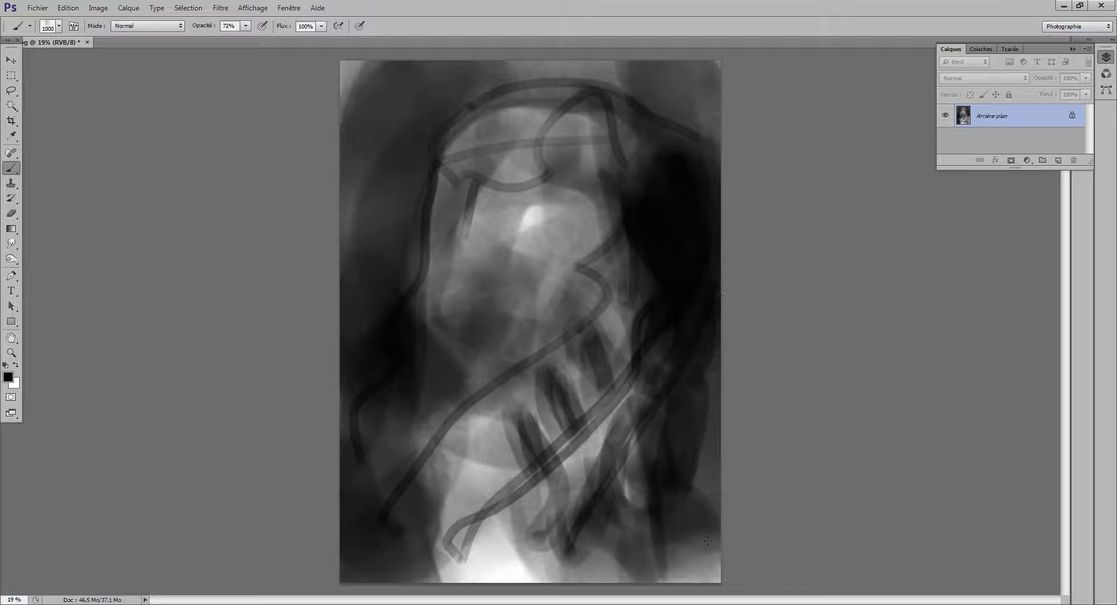
Darken the canvas's lower-right edge and the centre of the face with broad black strokes.
left_click_drag(707, 541, 713, 562)
mouse_move(723, 373)
left_mouse_down()
mouse_move(709, 421)
mouse_move(713, 384)
mouse_move(706, 516)
mouse_move(643, 541)
left_mouse_up()
mouse_move(540, 320)
left_mouse_down()
mouse_move(456, 351)
mouse_move(472, 310)
mouse_move(526, 338)
mouse_move(497, 289)
mouse_move(494, 240)
mouse_move(528, 180)
mouse_move(523, 206)
mouse_move(552, 266)
mouse_move(571, 183)
mouse_move(521, 139)
mouse_move(491, 165)
mouse_move(552, 133)
mouse_move(568, 199)
mouse_move(523, 250)
mouse_move(573, 246)
mouse_move(545, 292)
mouse_move(489, 268)
mouse_move(518, 376)
mouse_move(479, 368)
mouse_move(519, 386)
mouse_move(525, 409)
mouse_move(556, 369)
mouse_move(590, 403)
mouse_move(591, 431)
mouse_move(545, 432)
mouse_move(517, 469)
mouse_move(608, 442)
mouse_move(559, 500)
mouse_move(658, 426)
mouse_move(605, 448)
left_mouse_up()
Reduce the brush to roughly 150 px and paint dark strokes over the diagonal band in the lower half.
key("bracketleft")
key("bracketleft")
key("bracketleft")
key("bracketleft")
key("bracketleft")
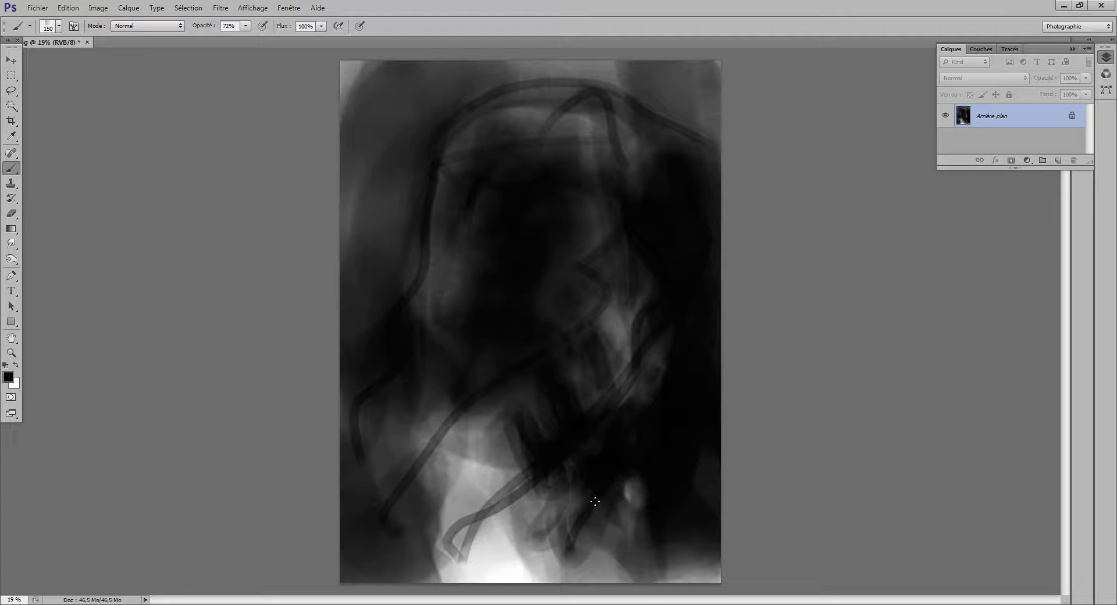
key("bracketright")
mouse_move(550, 489)
left_mouse_down()
mouse_move(522, 501)
mouse_move(541, 530)
mouse_move(515, 504)
mouse_move(487, 522)
mouse_move(473, 478)
mouse_move(463, 512)
left_mouse_up()
Paint over the bright lower-centre area in black with a much larger brush.
key("bracketright")
key("bracketright")
key("bracketright")
key("bracketright")
key("bracketright")
key("bracketright")
key("bracketright")
key("bracketright")
key("bracketright")
key("bracketright")
mouse_move(468, 553)
left_mouse_down()
mouse_move(432, 580)
mouse_move(449, 597)
mouse_move(448, 581)
mouse_move(490, 602)
mouse_move(523, 544)
mouse_move(546, 560)
mouse_move(588, 552)
mouse_move(532, 529)
left_mouse_up()
key("bracketleft")
mouse_move(512, 457)
left_mouse_down()
mouse_move(526, 499)
mouse_move(496, 448)
mouse_move(501, 501)
mouse_move(479, 439)
mouse_move(469, 483)
left_mouse_up()
Break up the remaining light patches around the mouth with black strokes, using brush sizes from 175 to 400 px.
key("bracketleft")
key("bracketleft")
key("bracketleft")
key("bracketleft")
key("bracketleft")
key("bracketleft")
key("bracketleft")
key("bracketleft")
key("bracketleft")
left_click_drag(510, 531, 504, 527)
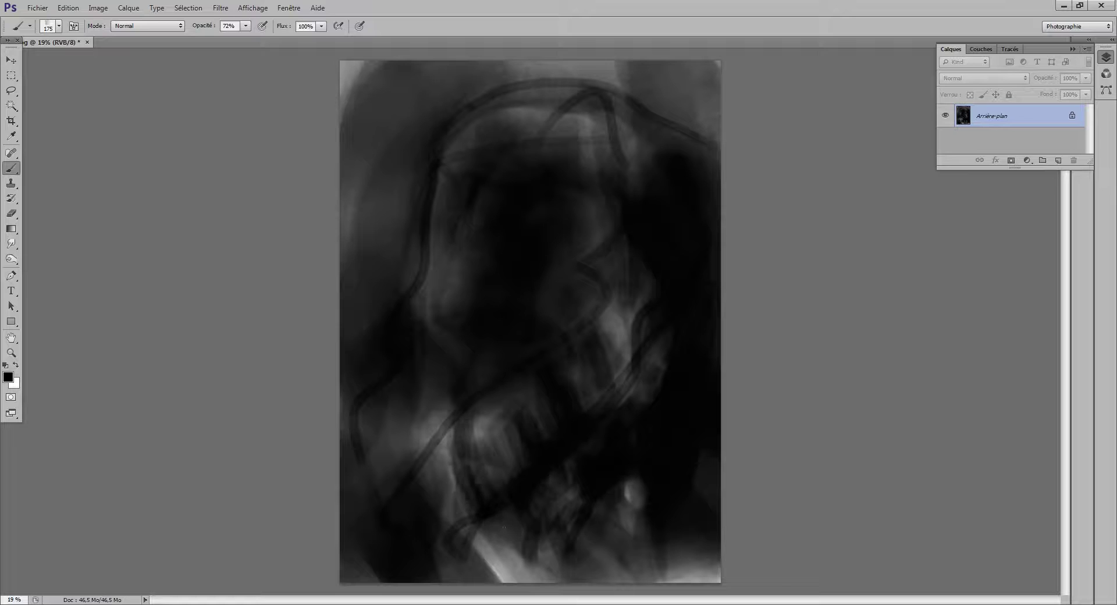
mouse_move(496, 481)
left_mouse_down()
mouse_move(578, 555)
mouse_move(563, 512)
left_mouse_up()
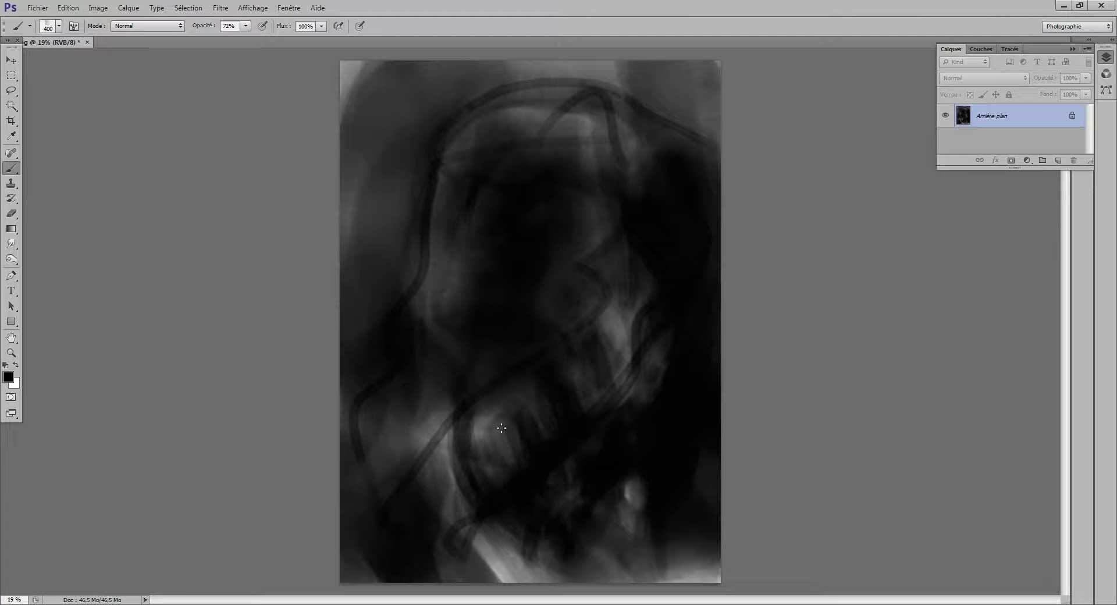
mouse_move(492, 417)
left_mouse_down()
mouse_move(509, 461)
mouse_move(489, 430)
left_mouse_up()
Reduce the brush size and darken the light patches in the canvas's lower-right corner.
key("bracketleft")
key("bracketleft")
key("bracketleft")
key("bracketleft")
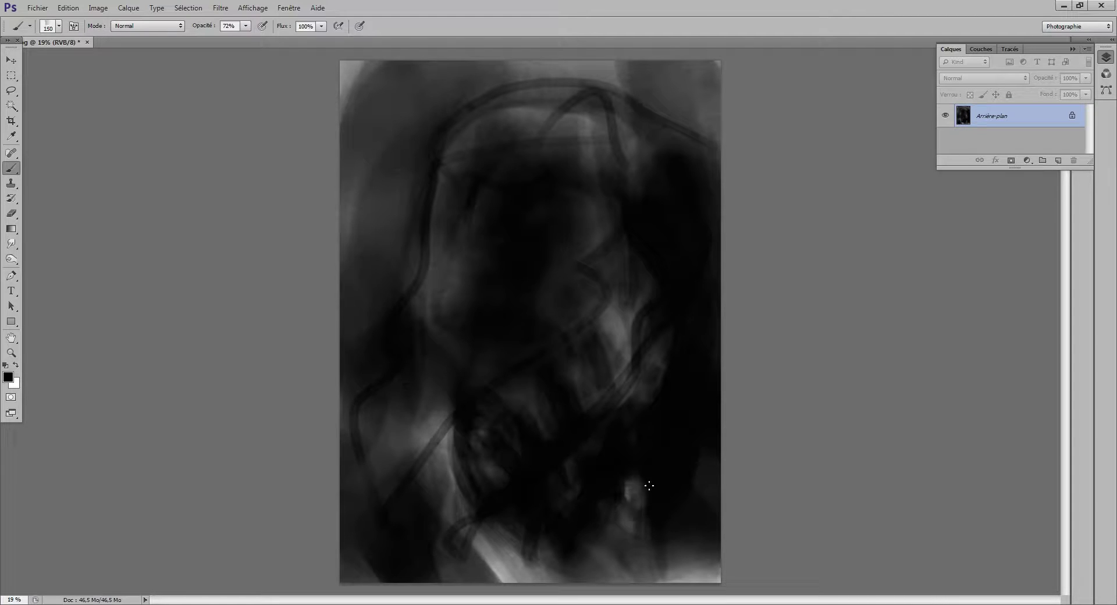
mouse_move(650, 560)
left_mouse_down()
mouse_move(692, 484)
mouse_move(676, 592)
mouse_move(716, 476)
left_mouse_up()
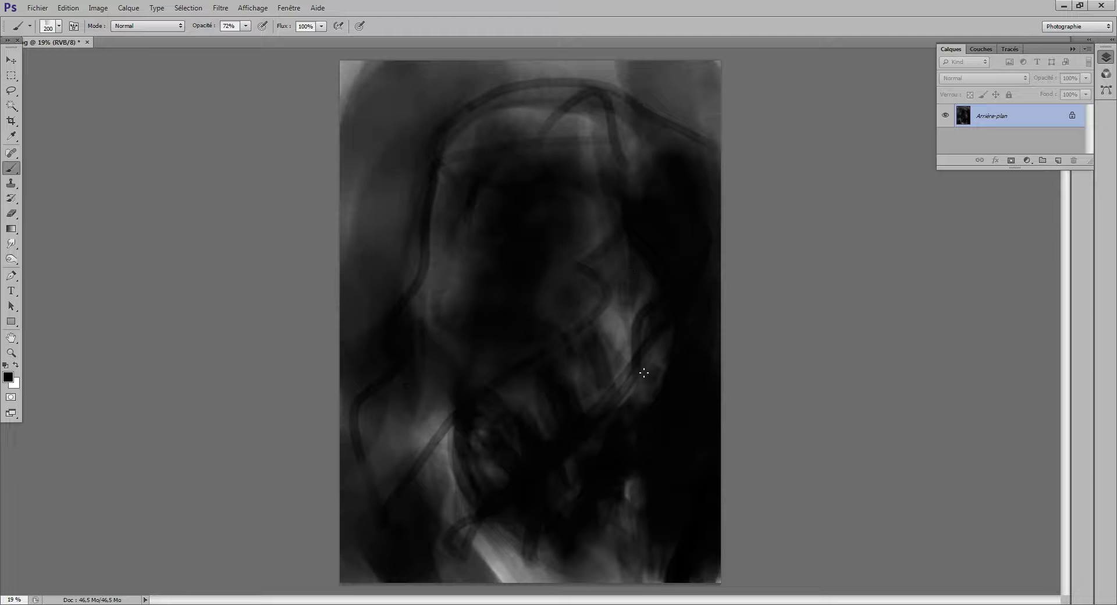
Darken the nose area with a 250 px brush and the inner eye area with a smaller 175 px brush.
key("]")
left_click_drag(644, 373, 651, 342)
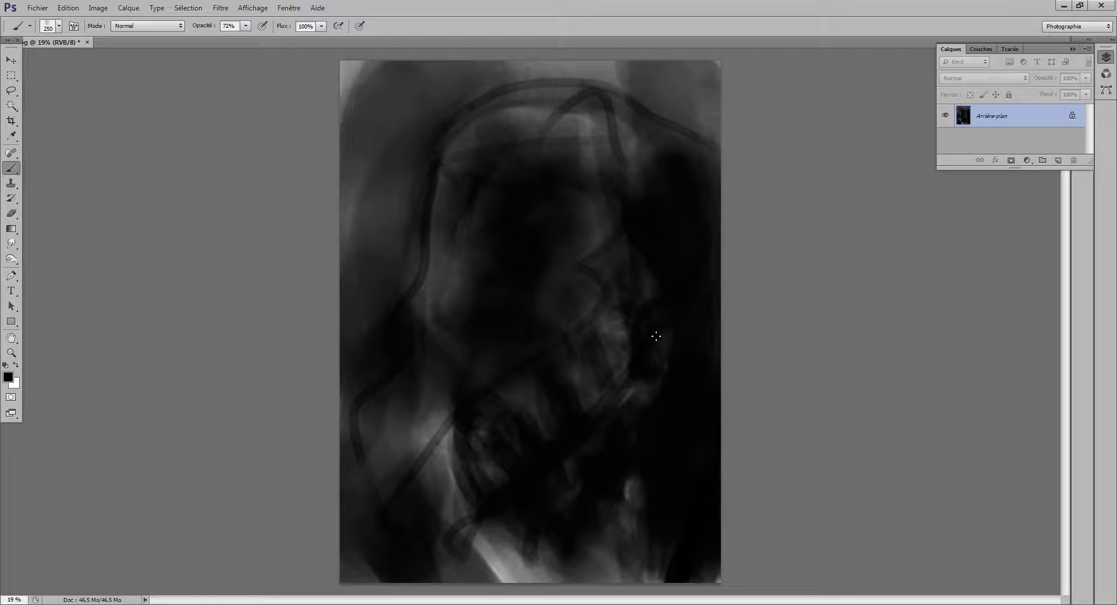
key("[")
left_click_drag(571, 298, 572, 265)
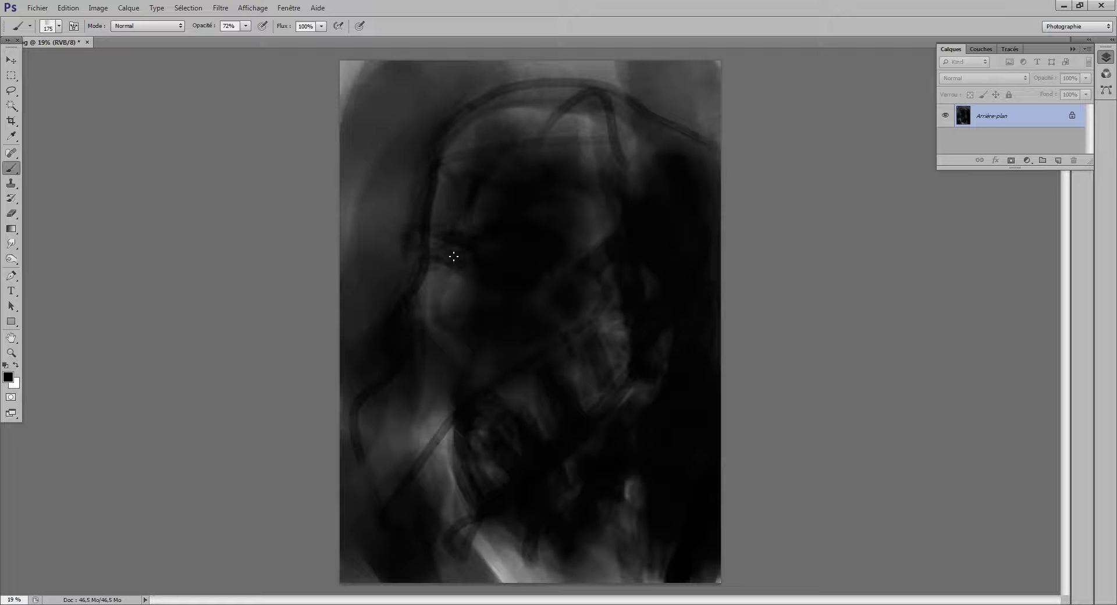
Paint over the sketch lines on the head's left side and crown in dark grey with a 500 px brush.
mouse_move(452, 187)
left_mouse_down()
mouse_move(429, 176)
mouse_move(418, 236)
mouse_move(366, 264)
mouse_move(377, 301)
mouse_move(367, 352)
mouse_move(334, 270)
mouse_move(355, 318)
left_mouse_up()
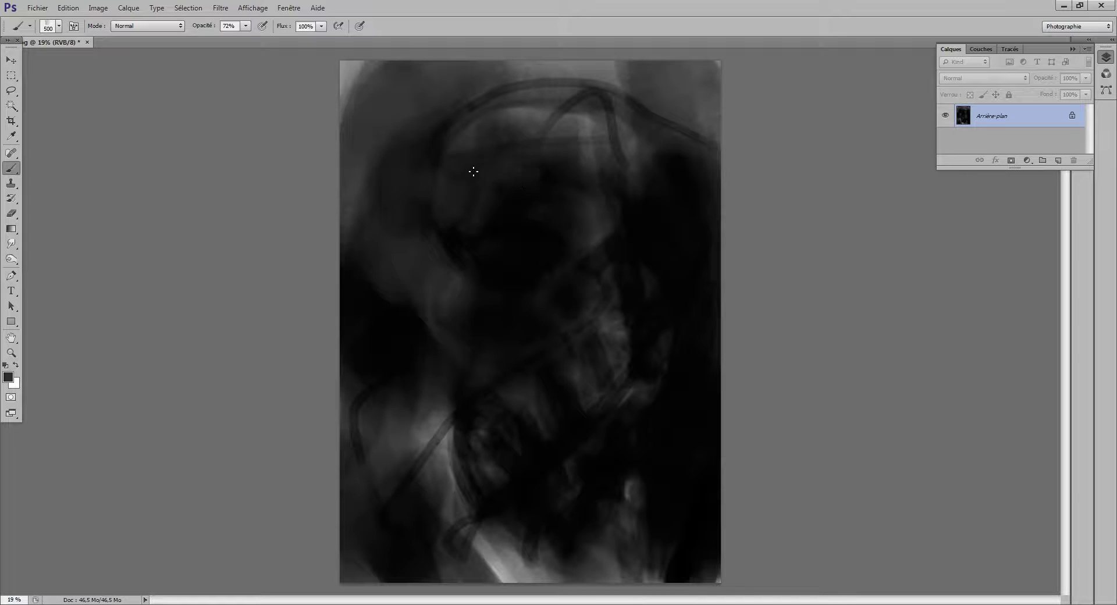
mouse_move(558, 116)
left_mouse_down()
mouse_move(473, 128)
mouse_move(579, 96)
mouse_move(609, 128)
left_mouse_up()
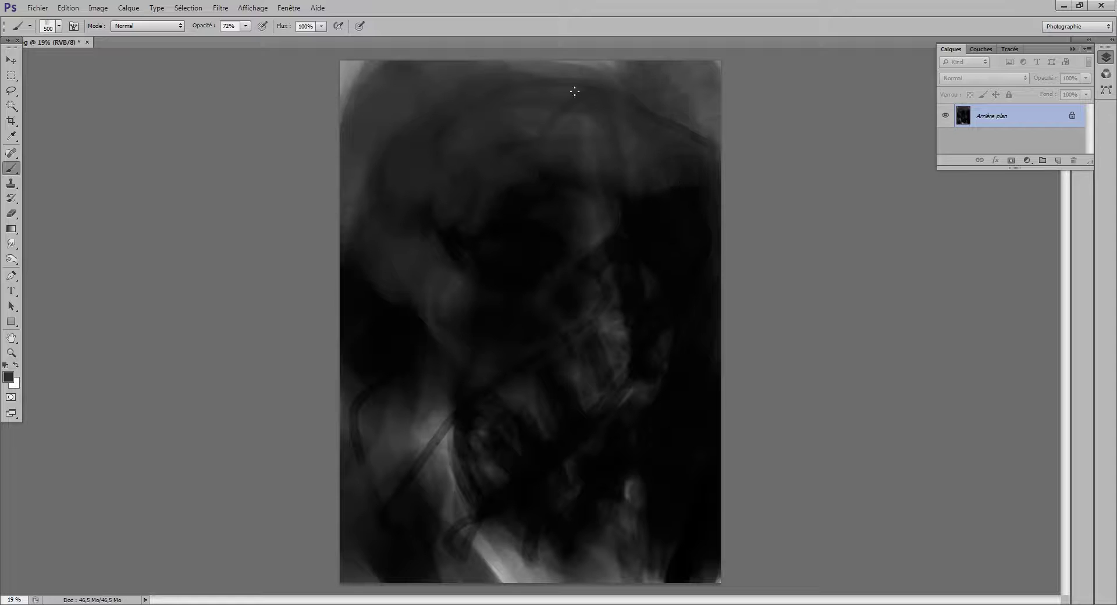
left_click_drag(575, 91, 637, 65)
Set the foreground colour to light grey cacaca.
left_click(627, 344, "alt")
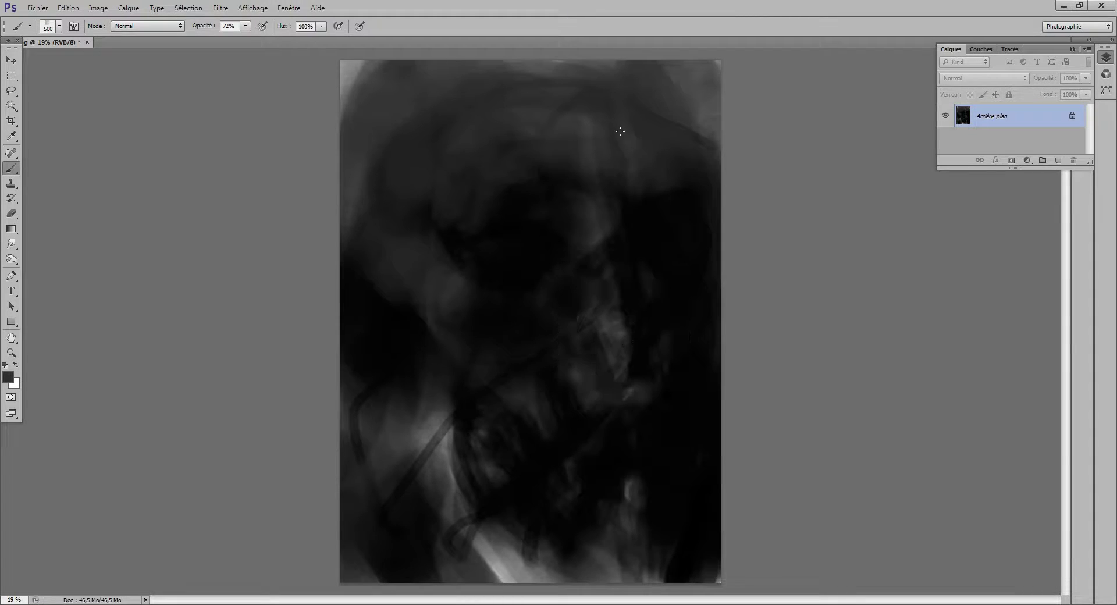
key("i")
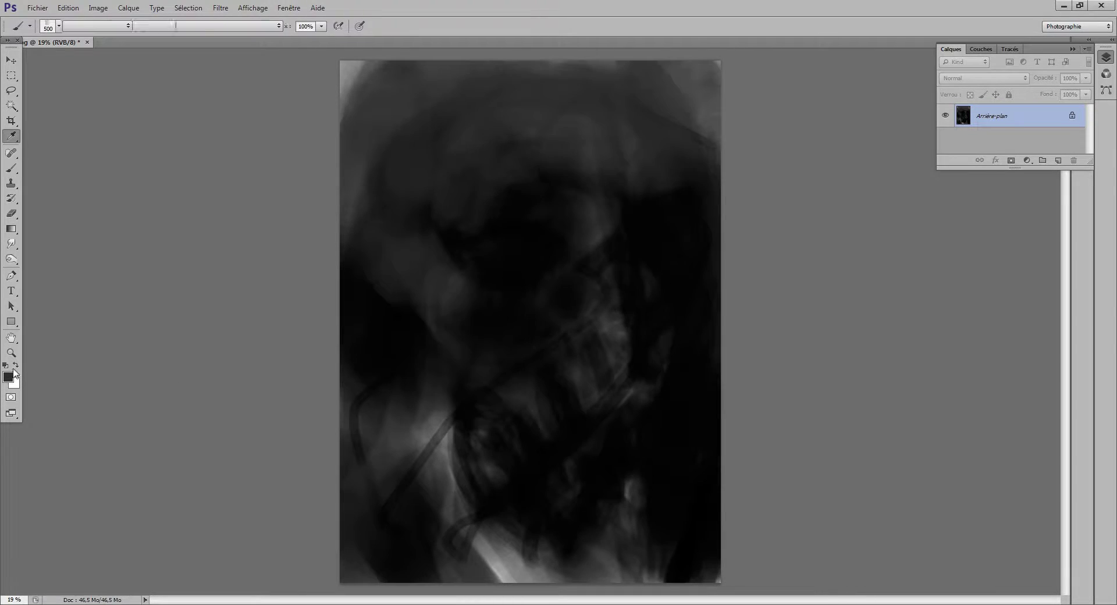
left_click(9, 377)
left_click_drag(477, 224, 359, 209)
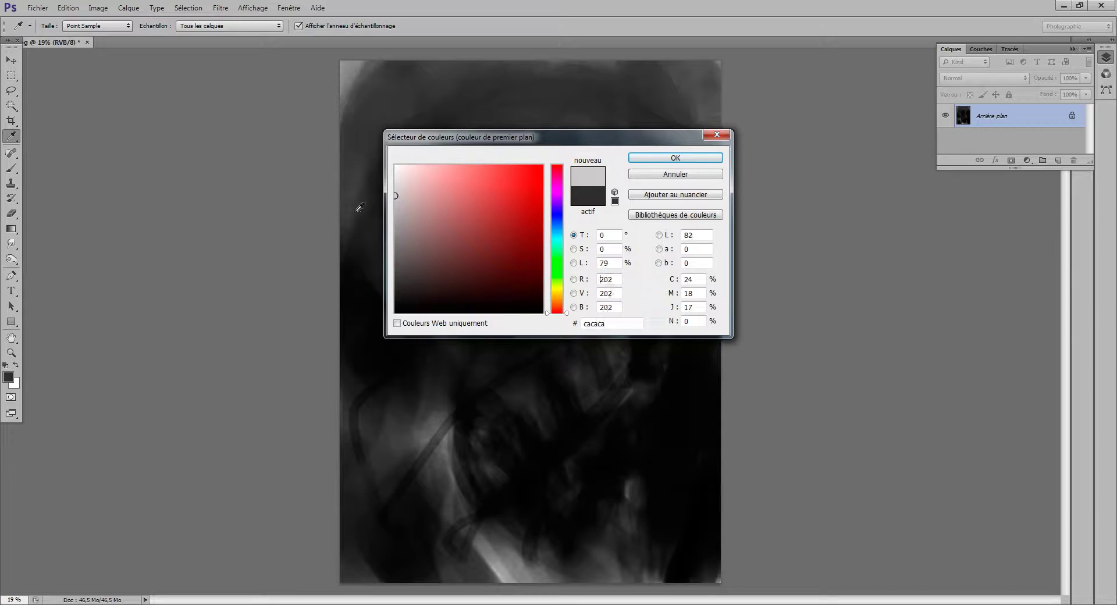
left_click(685, 160)
Paint light grey highlights on the forehead and the bridge of the nose, reducing the brush to 200 px for the nose.
mouse_move(564, 93)
left_mouse_down()
mouse_move(629, 79)
mouse_move(475, 80)
mouse_move(529, 117)
mouse_move(486, 119)
mouse_move(526, 155)
mouse_move(628, 172)
mouse_move(664, 150)
mouse_move(681, 167)
mouse_move(640, 76)
mouse_move(616, 105)
mouse_move(669, 70)
mouse_move(602, 87)
mouse_move(582, 111)
mouse_move(518, 81)
mouse_move(471, 99)
mouse_move(596, 213)
mouse_move(613, 282)
left_mouse_up()
key("bracketleft")
key("bracketleft")
key("bracketleft")
key("bracketleft")
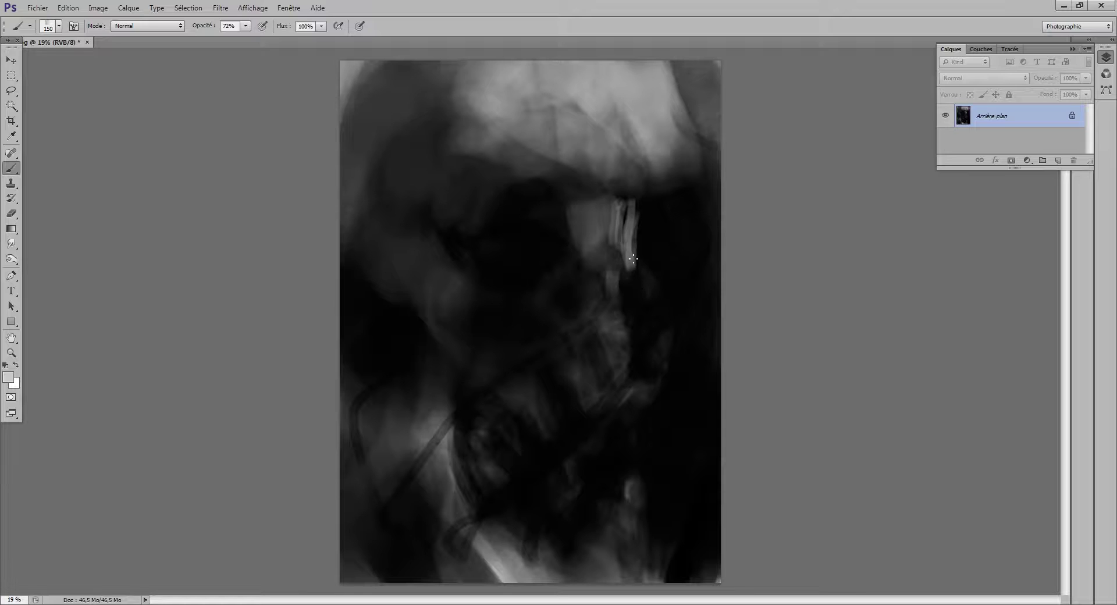
key("bracketright")
mouse_move(633, 259)
left_mouse_down()
mouse_move(640, 304)
mouse_move(628, 278)
mouse_move(621, 316)
mouse_move(600, 298)
mouse_move(620, 335)
left_mouse_up()
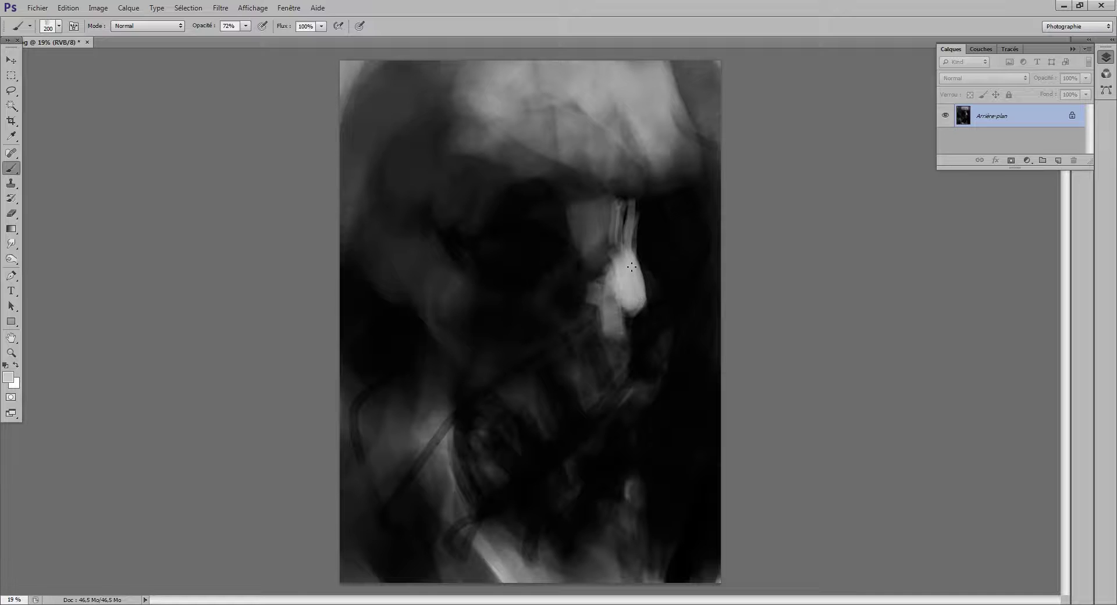
Enlarge the brush and paint the nose tip, nostril and upper cheek in light grey.
key("bracketright")
key("bracketright")
mouse_move(635, 318)
left_mouse_down()
mouse_move(632, 358)
mouse_move(639, 349)
mouse_move(650, 384)
mouse_move(620, 384)
mouse_move(595, 340)
mouse_move(567, 376)
mouse_move(550, 355)
mouse_move(486, 332)
mouse_move(536, 324)
mouse_move(467, 330)
mouse_move(443, 293)
mouse_move(459, 282)
left_mouse_up()
Adjust the brush size and paint the curved light fold beneath the eye socket.
key("bracketright")
key("bracketright")
key("bracketleft")
key("bracketright")
key("bracketright")
key("bracketright")
key("bracketright")
key("bracketright")
key("bracketleft")
key("bracketleft")
key("bracketleft")
mouse_move(556, 302)
left_mouse_down()
mouse_move(499, 316)
mouse_move(467, 303)
mouse_move(538, 313)
mouse_move(576, 279)
left_mouse_up()
Paint the light area above the mouth and around its left corner, adjusting the brush to 400 px.
key("bracketright")
mouse_move(504, 350)
left_mouse_down()
mouse_move(541, 359)
mouse_move(494, 365)
mouse_move(574, 436)
mouse_move(501, 420)
mouse_move(520, 446)
mouse_move(475, 427)
mouse_move(437, 466)
mouse_move(515, 441)
mouse_move(448, 483)
mouse_move(527, 428)
mouse_move(477, 429)
mouse_move(561, 443)
mouse_move(434, 343)
mouse_move(439, 421)
left_mouse_up()
key("bracketright")
key("bracketright")
key("bracketright")
key("bracketleft")
key("bracketleft")
key("bracketleft")
key("bracketright")
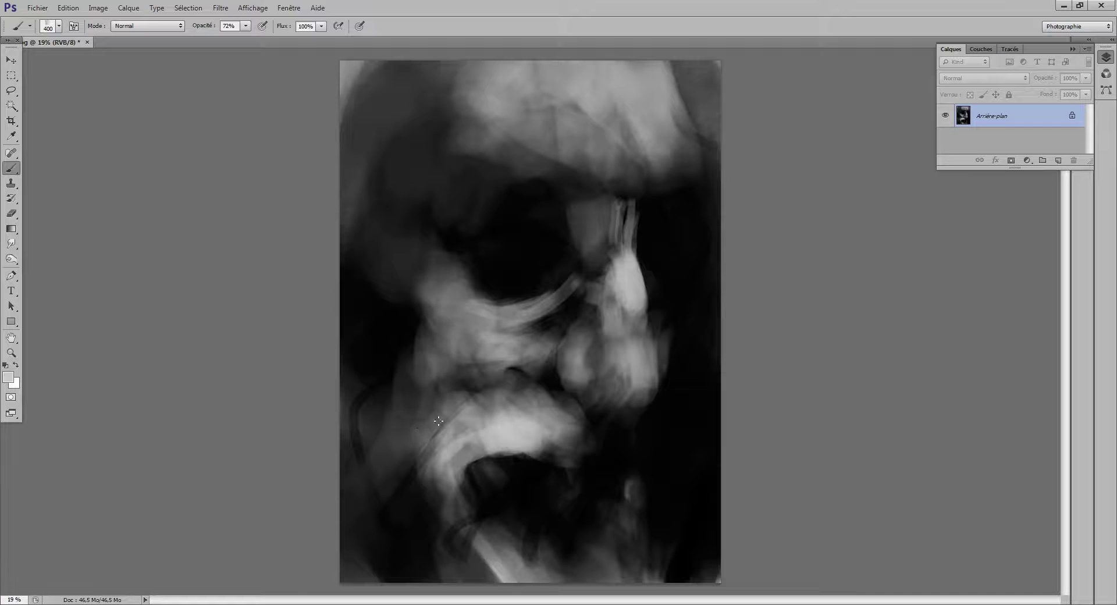
Extend the light band above the mouth towards the nose tip.
key("bracketleft")
key("bracketleft")
left_click_drag(592, 423, 540, 443)
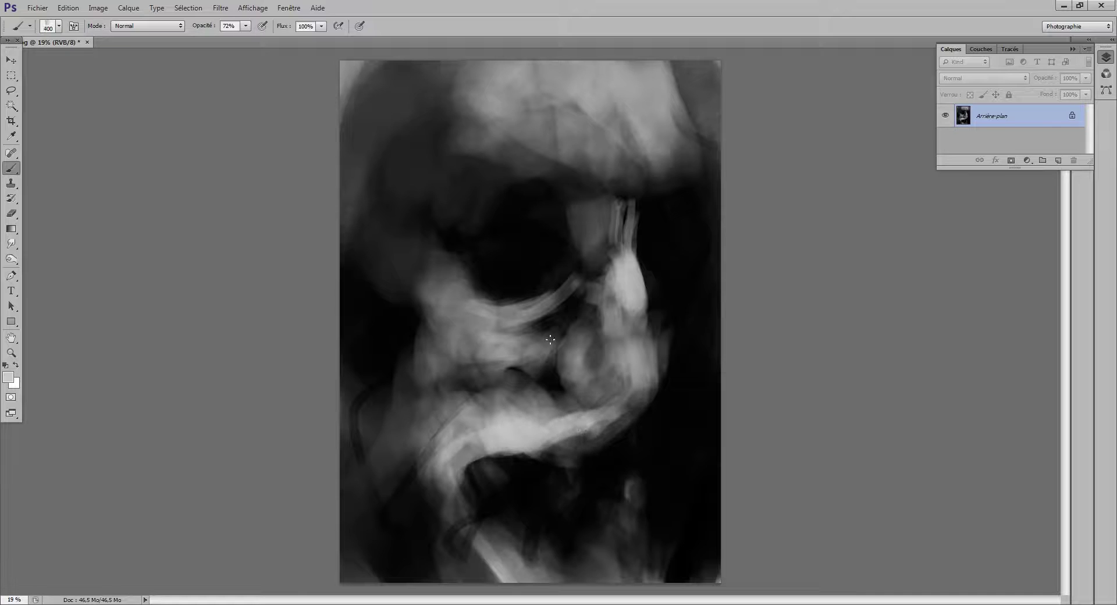
Lighten the left cheek, jaw and chin, and paint the eyelid and eyeball with a brush reduced to 175 px.
mouse_move(414, 369)
left_mouse_down()
mouse_move(431, 518)
mouse_move(494, 590)
mouse_move(579, 575)
mouse_move(523, 547)
left_mouse_up()
key("bracketleft")
key("bracketleft")
key("bracketleft")
key("bracketleft")
key("bracketleft")
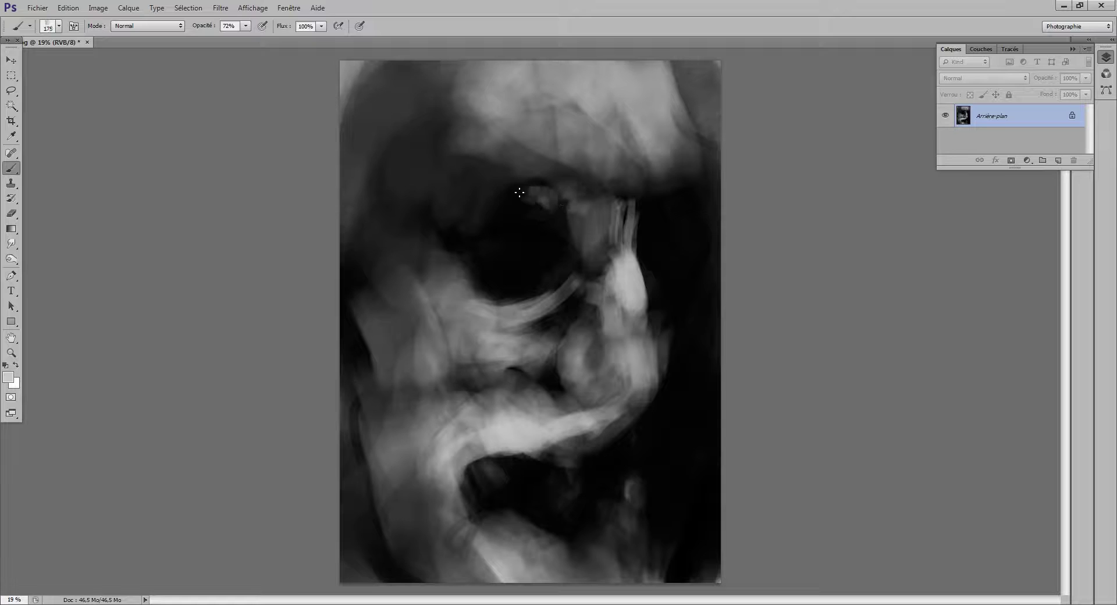
mouse_move(519, 192)
left_mouse_down()
mouse_move(549, 216)
mouse_move(496, 210)
mouse_move(570, 242)
mouse_move(459, 236)
mouse_move(515, 282)
mouse_move(553, 251)
mouse_move(497, 286)
mouse_move(473, 268)
mouse_move(534, 251)
mouse_move(532, 289)
left_mouse_up()
Adjust the brush size and build up the light eyeball inside the eye socket.
key("bracketright")
key("bracketright")
key("bracketright")
key("bracketright")
left_click_drag(525, 283, 520, 299)
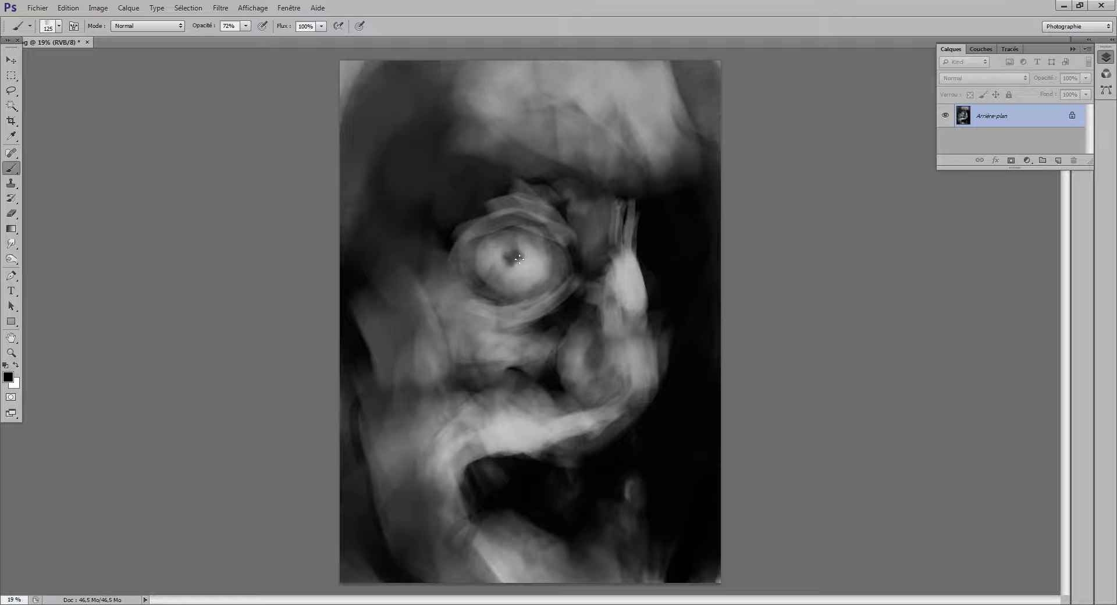
Paint the pupil and shade the iris and upper eyeball in black with a 200 px brush.
key("bracketright")
key("bracketright")
key("bracketright")
mouse_move(514, 257)
left_mouse_down()
mouse_move(504, 249)
mouse_move(492, 262)
mouse_move(516, 274)
mouse_move(512, 251)
mouse_move(500, 265)
mouse_move(517, 270)
left_mouse_up()
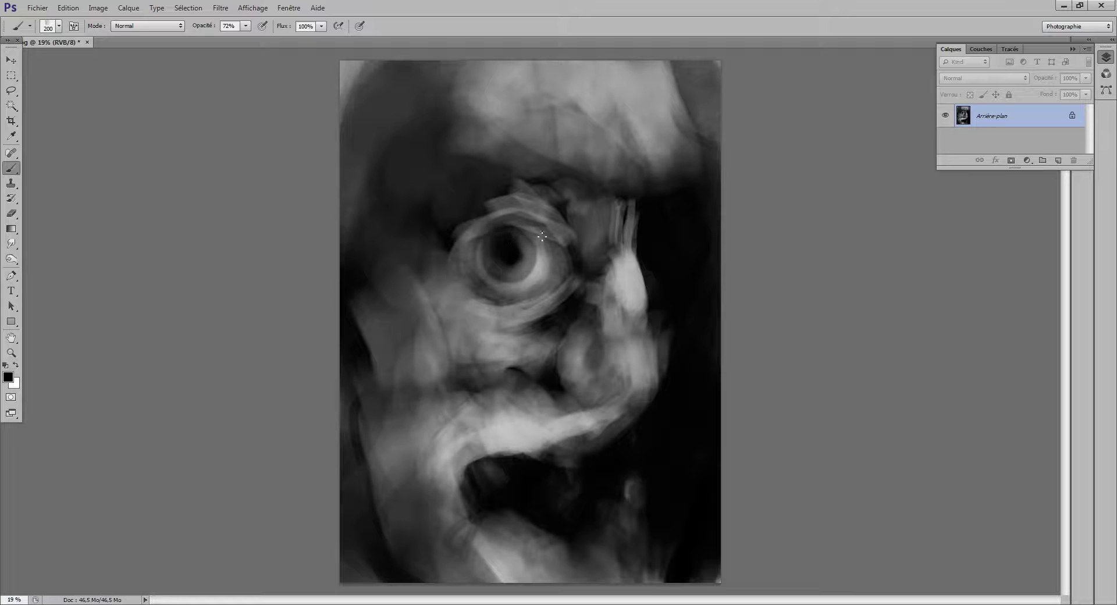
mouse_move(542, 236)
left_mouse_down()
mouse_move(502, 234)
mouse_move(482, 256)
mouse_move(541, 232)
mouse_move(566, 259)
mouse_move(496, 238)
left_mouse_up()
Outline the upper and lower eyelids in black with a 125 px brush.
key("[")
key("[")
key("[")
mouse_move(457, 276)
left_mouse_down()
mouse_move(492, 312)
mouse_move(465, 287)
mouse_move(529, 316)
mouse_move(510, 304)
mouse_move(533, 304)
left_mouse_up()
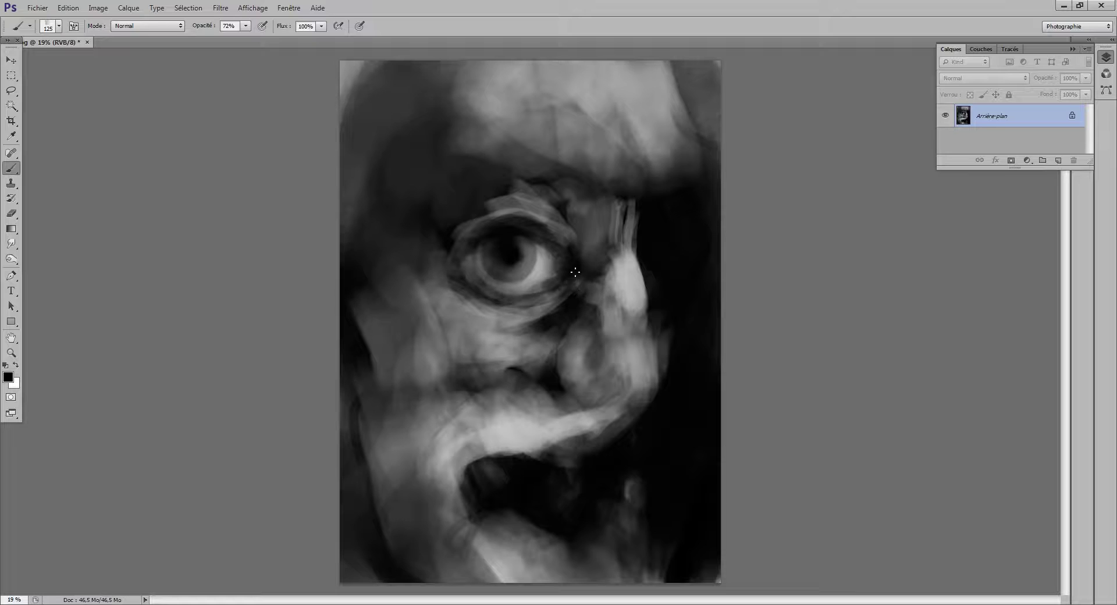
mouse_move(559, 305)
left_mouse_down()
mouse_move(489, 350)
mouse_move(518, 322)
mouse_move(483, 315)
mouse_move(448, 277)
mouse_move(470, 316)
mouse_move(511, 329)
mouse_move(477, 314)
mouse_move(490, 335)
mouse_move(527, 344)
mouse_move(564, 324)
mouse_move(478, 336)
mouse_move(460, 280)
mouse_move(508, 341)
mouse_move(584, 342)
mouse_move(593, 351)
mouse_move(575, 384)
mouse_move(604, 318)
mouse_move(583, 373)
mouse_move(629, 308)
mouse_move(620, 245)
mouse_move(619, 293)
mouse_move(607, 236)
mouse_move(608, 255)
mouse_move(563, 196)
mouse_move(593, 260)
mouse_move(572, 228)
mouse_move(511, 195)
mouse_move(531, 226)
mouse_move(457, 230)
left_mouse_up()
Enlarge the brush and darken the skin around the eye and the cheek beneath it.
key("bracketright")
key("bracketright")
mouse_move(554, 209)
left_mouse_down()
mouse_move(407, 264)
mouse_move(424, 338)
mouse_move(472, 385)
mouse_move(584, 382)
mouse_move(524, 414)
mouse_move(478, 411)
mouse_move(585, 402)
mouse_move(472, 425)
mouse_move(512, 466)
mouse_move(477, 431)
left_mouse_up()
Darken the eye socket, the side of the nose and the upper cheek in black with the brush enlarged to 800 px.
key("bracketright")
key("bracketright")
key("bracketright")
key("bracketright")
Switch to the textured 53 px brush preset.
left_click(58, 26)
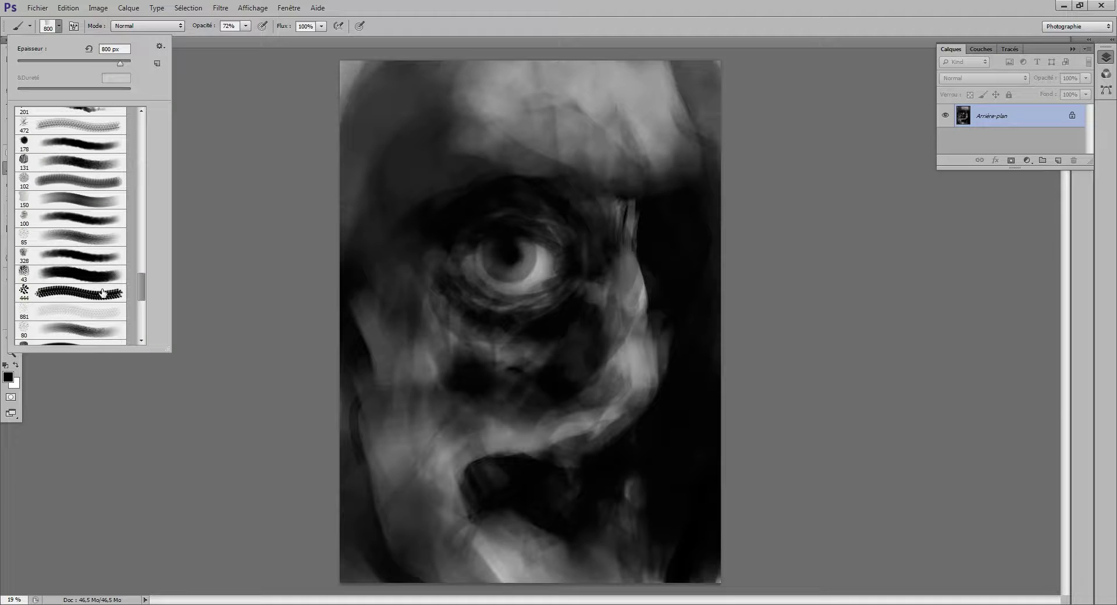
scroll(146, 326, "down", 5)
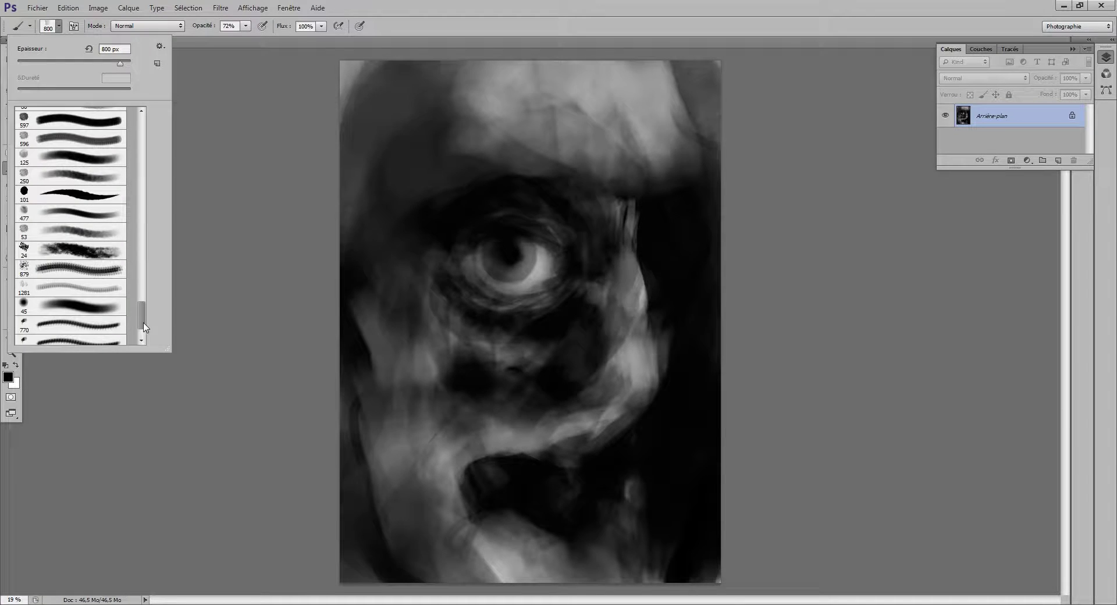
left_click(106, 235)
left_click(487, 360)
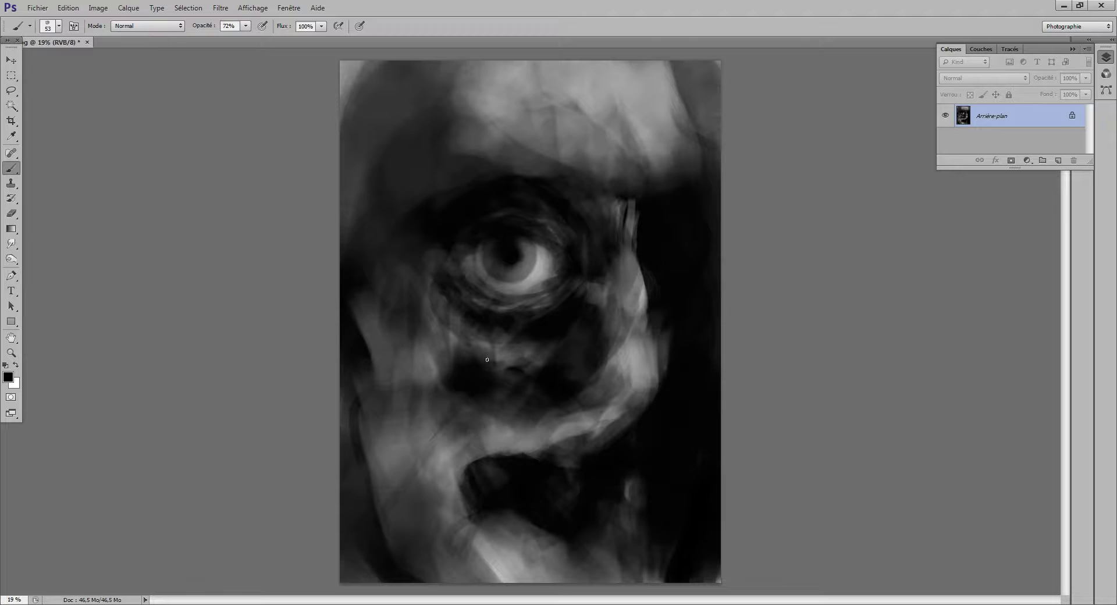
Adjust the textured brush to 100 px and shade the upper part and outer side of the eyeball in black.
key("bracketright")
key("bracketright")
key("bracketright")
key("bracketright")
key("bracketright")
key("bracketright")
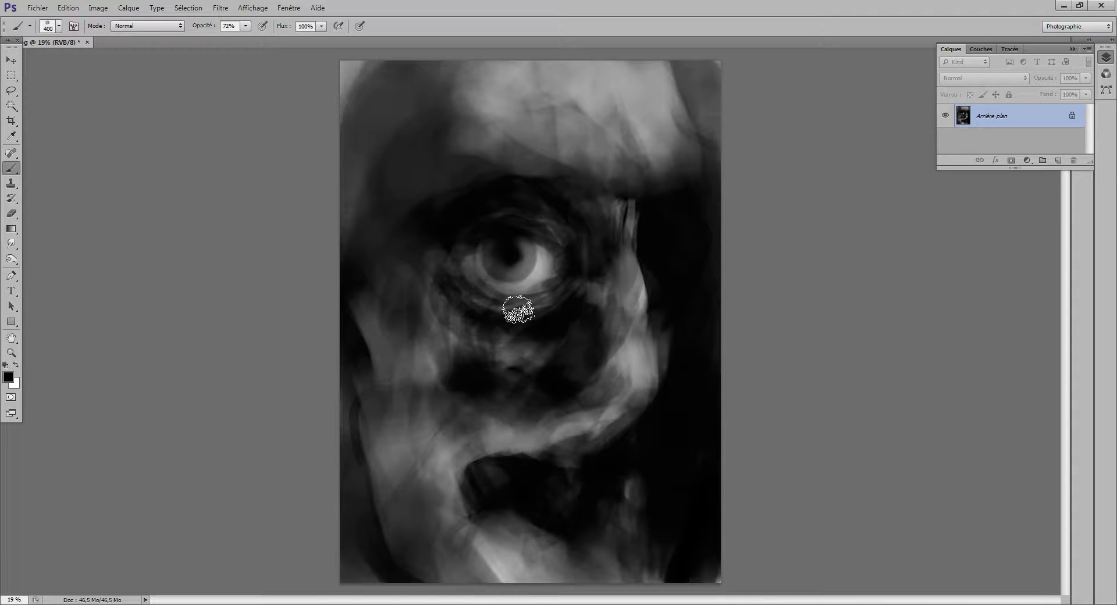
key("bracketleft")
key("bracketleft")
key("bracketleft")
key("bracketleft")
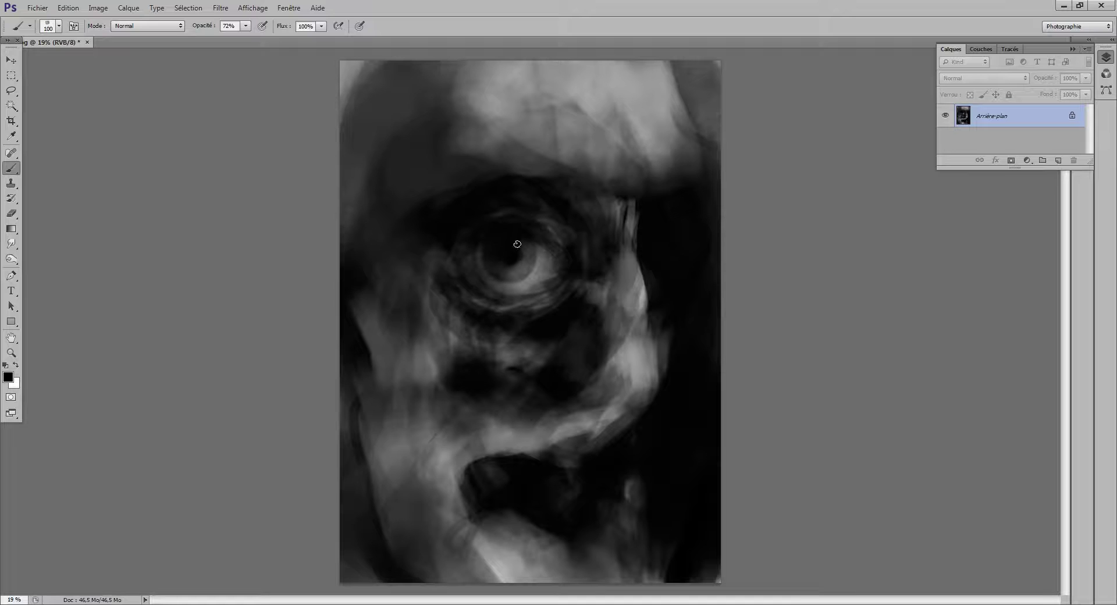
Darken the forehead, cheeks, nose and mouth area in black with the textured brush at 700 px.
key("bracketright")
key("bracketright")
key("bracketright")
key("bracketright")
key("bracketright")
key("bracketright")
key("bracketright")
key("bracketright")
key("bracketright")
key("bracketright")
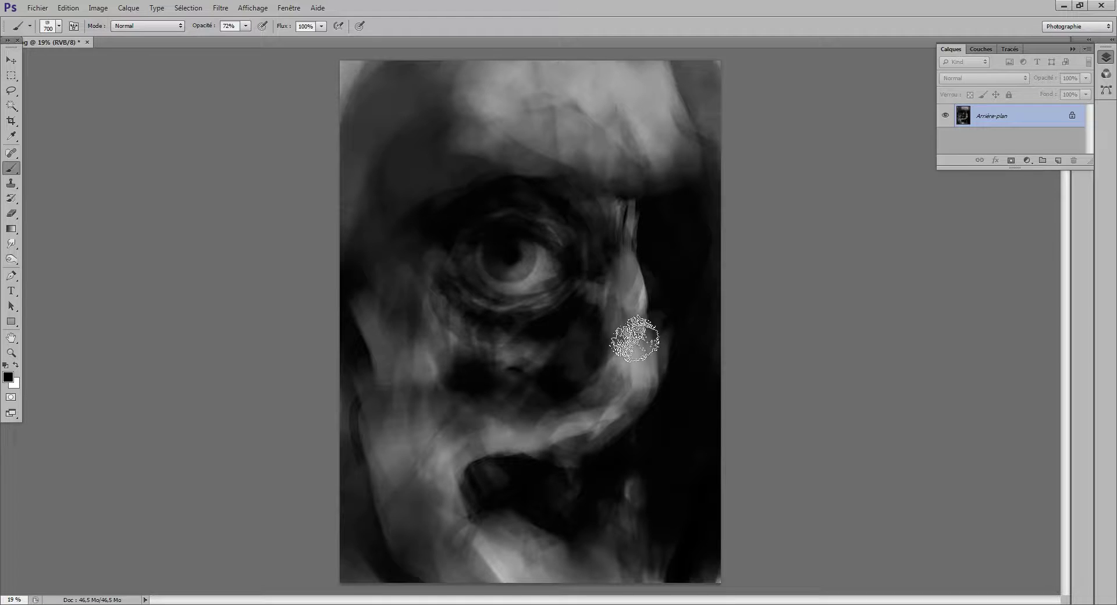
mouse_move(629, 423)
left_mouse_down()
mouse_move(604, 492)
mouse_move(531, 429)
mouse_move(539, 488)
mouse_move(493, 459)
mouse_move(516, 537)
mouse_move(648, 527)
mouse_move(685, 575)
mouse_move(574, 556)
mouse_move(543, 604)
mouse_move(464, 557)
mouse_move(631, 604)
mouse_move(711, 591)
mouse_move(617, 516)
mouse_move(490, 518)
mouse_move(440, 486)
mouse_move(410, 432)
mouse_move(450, 396)
mouse_move(417, 382)
mouse_move(411, 481)
mouse_move(392, 343)
mouse_move(418, 415)
mouse_move(396, 344)
left_mouse_up()
mouse_move(484, 192)
left_mouse_down()
mouse_move(541, 71)
mouse_move(518, 109)
mouse_move(560, 99)
mouse_move(550, 143)
mouse_move(685, 87)
mouse_move(544, 186)
mouse_move(657, 118)
mouse_move(589, 180)
mouse_move(681, 140)
mouse_move(629, 186)
mouse_move(722, 168)
mouse_move(658, 237)
mouse_move(656, 309)
mouse_move(657, 210)
mouse_move(725, 205)
mouse_move(727, 167)
mouse_move(694, 90)
mouse_move(757, 175)
mouse_move(696, 98)
mouse_move(641, 67)
mouse_move(435, 77)
mouse_move(347, 181)
mouse_move(362, 120)
mouse_move(351, 309)
mouse_move(388, 272)
mouse_move(442, 478)
mouse_move(514, 296)
left_mouse_up()
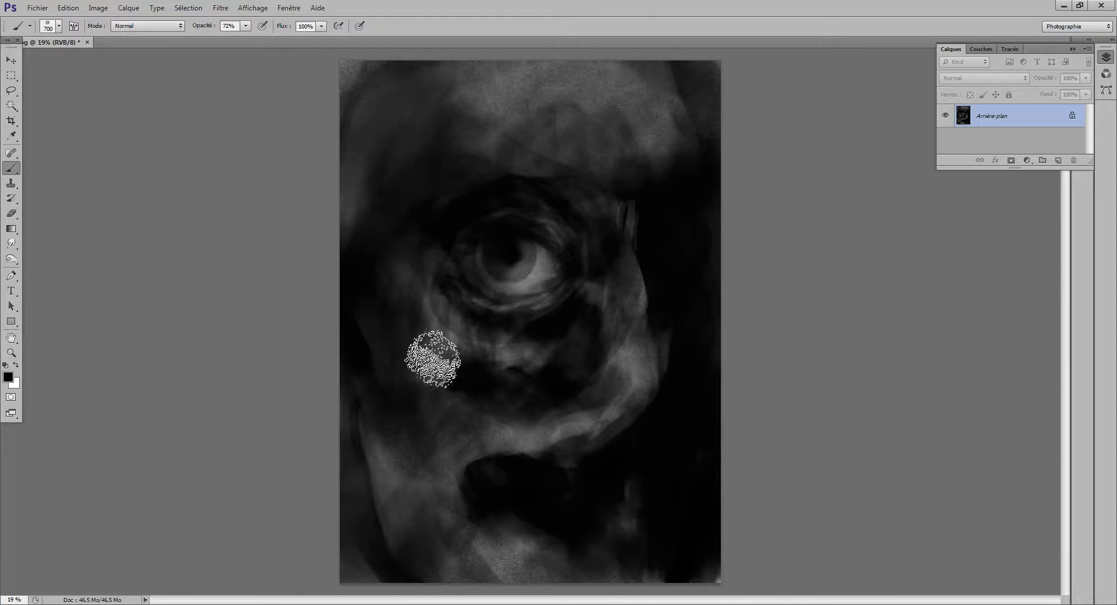
Reduce the brush to 70 px and refine the dark pupil and iris.
key("bracketleft")
key("bracketleft")
key("bracketleft")
key("bracketleft")
key("bracketleft")
key("bracketleft")
key("bracketleft")
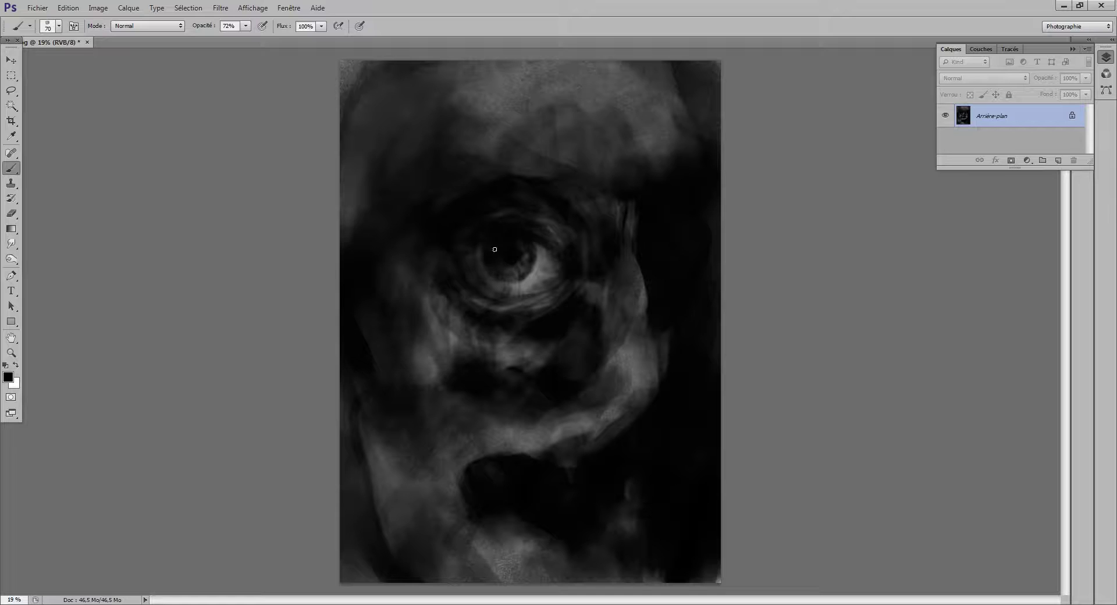
Sample a grey from the eyeball and lighten the eye white, inner corner, upper eyelid and brow, enlarging the brush to 400 px.
left_click(532, 290, "alt")
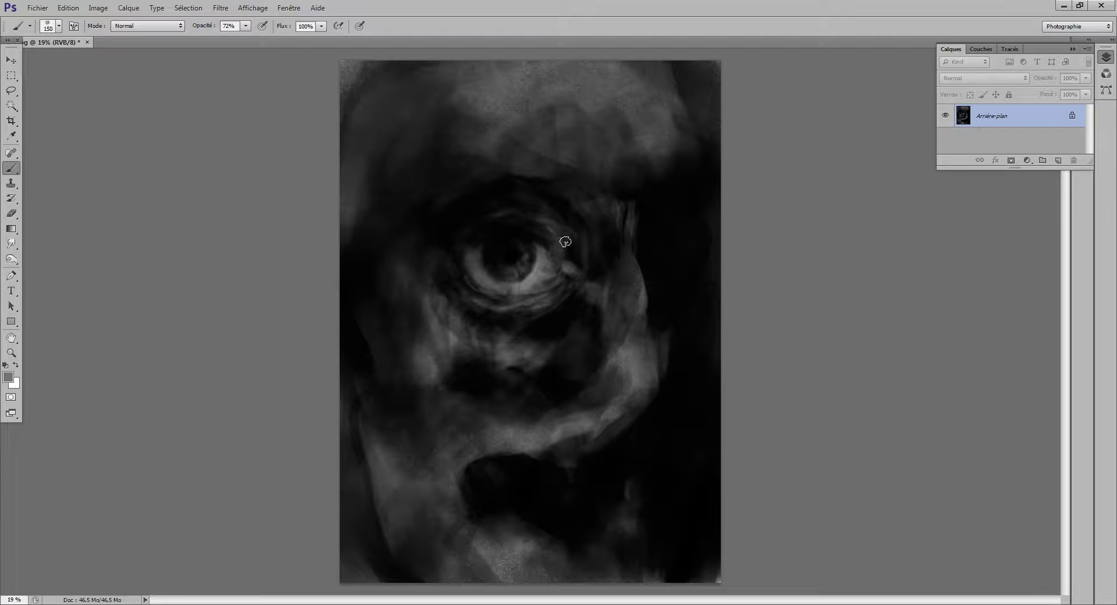
key("bracketright")
mouse_move(581, 265)
left_mouse_down()
mouse_move(547, 233)
mouse_move(515, 231)
mouse_move(535, 225)
mouse_move(552, 236)
mouse_move(491, 231)
mouse_move(554, 240)
mouse_move(490, 237)
mouse_move(527, 220)
mouse_move(450, 245)
mouse_move(531, 210)
mouse_move(467, 224)
mouse_move(545, 209)
mouse_move(590, 232)
mouse_move(631, 197)
mouse_move(546, 192)
mouse_move(626, 216)
left_mouse_up()
key("bracketright")
key("bracketright")
key("bracketright")
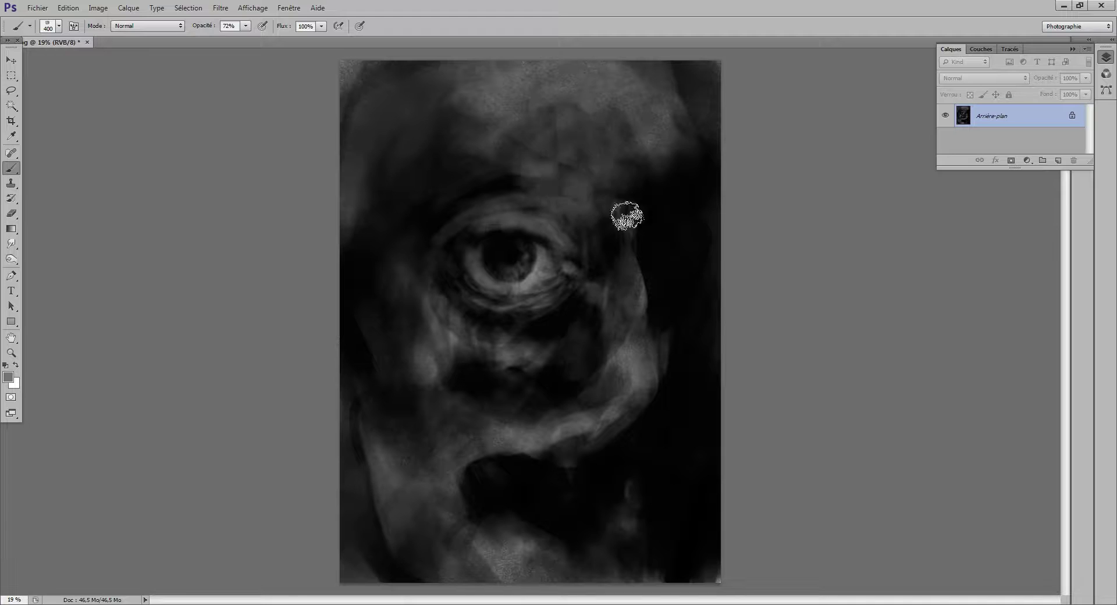
Reduce the brush to 125 px and lighten the cheek fold between the eye and the nostril in grey.
key("bracketleft")
key("bracketleft")
key("bracketleft")
key("bracketleft")
key("bracketleft")
key("bracketleft")
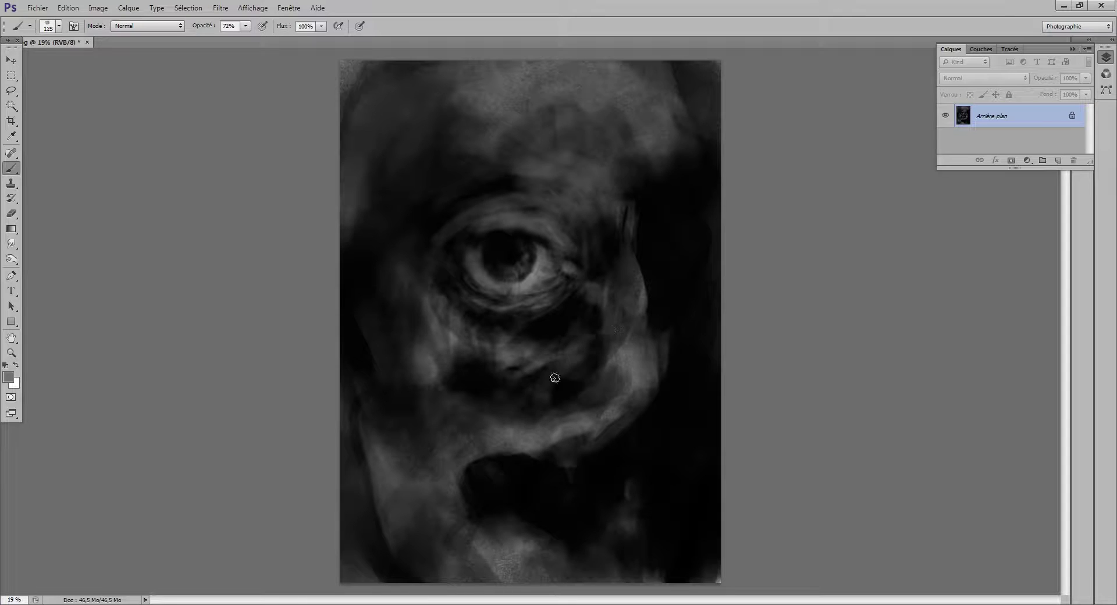
Enlarge the brush and paint grey over the cheek beside the nose and up the nose bridge.
key("bracketright")
key("bracketright")
key("bracketright")
key("bracketright")
key("bracketright")
mouse_move(555, 378)
left_mouse_down()
mouse_move(617, 353)
mouse_move(582, 363)
mouse_move(572, 398)
mouse_move(601, 463)
mouse_move(625, 433)
mouse_move(628, 462)
mouse_move(640, 432)
mouse_move(637, 499)
mouse_move(631, 481)
mouse_move(548, 473)
mouse_move(576, 478)
mouse_move(506, 492)
mouse_move(536, 501)
mouse_move(512, 509)
mouse_move(468, 492)
mouse_move(509, 475)
mouse_move(565, 490)
mouse_move(552, 412)
mouse_move(554, 448)
mouse_move(554, 409)
mouse_move(591, 369)
mouse_move(588, 380)
mouse_move(566, 358)
mouse_move(543, 370)
mouse_move(603, 311)
mouse_move(506, 362)
mouse_move(587, 344)
mouse_move(612, 321)
mouse_move(518, 403)
mouse_move(533, 370)
mouse_move(459, 398)
mouse_move(521, 421)
mouse_move(524, 449)
mouse_move(461, 402)
mouse_move(512, 387)
mouse_move(467, 375)
mouse_move(438, 321)
mouse_move(567, 348)
mouse_move(536, 347)
mouse_move(554, 332)
mouse_move(530, 328)
mouse_move(610, 298)
mouse_move(616, 268)
mouse_move(601, 283)
mouse_move(611, 269)
mouse_move(621, 288)
mouse_move(607, 353)
mouse_move(650, 207)
mouse_move(635, 274)
mouse_move(645, 298)
mouse_move(650, 204)
left_mouse_up()
Vary the brush size down to 150 px and model the under-eye skin, nostril surroundings and upper lip area in grey.
key("bracketright")
key("bracketright")
key("bracketright")
key("bracketright")
key("bracketleft")
key("bracketleft")
key("bracketleft")
key("]")
key("[")
key("[")
key("[")
key("[")
key("[")
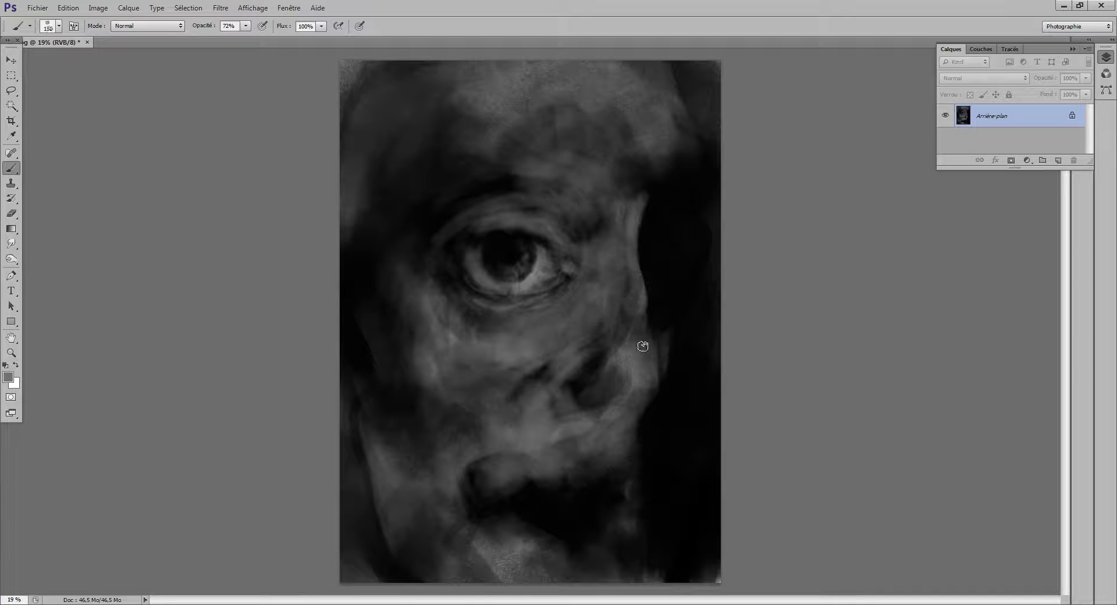
Paint the nose tip, the area above the upper lip and the corner of the mouth in grey.
left_click_drag(645, 329, 655, 369)
mouse_move(629, 384)
left_mouse_down()
mouse_move(597, 391)
mouse_move(600, 423)
mouse_move(625, 430)
mouse_move(529, 424)
mouse_move(600, 446)
mouse_move(554, 467)
left_mouse_up()
mouse_move(486, 492)
left_mouse_down()
mouse_move(509, 498)
mouse_move(467, 500)
mouse_move(471, 487)
mouse_move(451, 499)
mouse_move(493, 473)
mouse_move(470, 508)
mouse_move(509, 500)
mouse_move(499, 511)
mouse_move(524, 525)
left_mouse_up()
Fill in the chin below the mouth in grey with a 500 px brush.
key("bracketright")
key("bracketright")
key("bracketright")
key("bracketright")
key("bracketright")
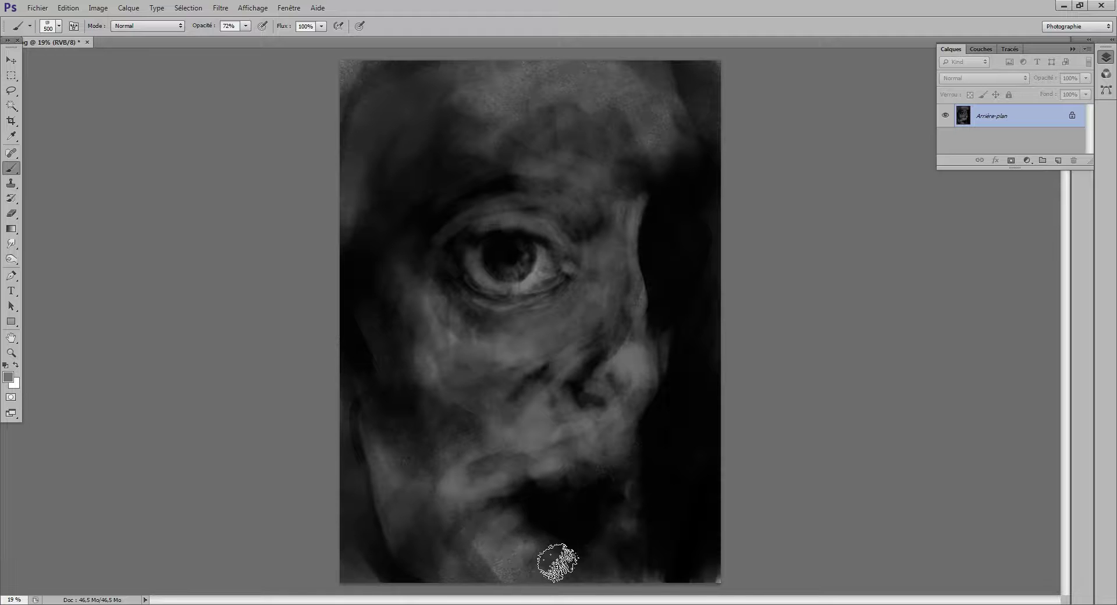
mouse_move(584, 574)
left_mouse_down()
mouse_move(634, 565)
mouse_move(621, 580)
mouse_move(562, 572)
mouse_move(594, 578)
left_mouse_up()
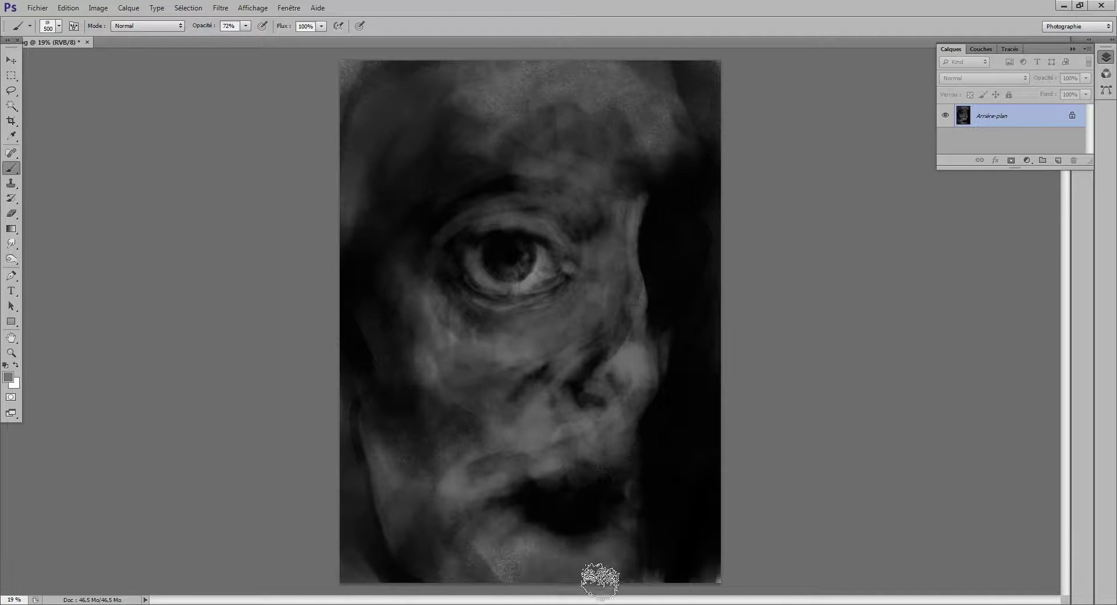
Reduce the brush to 200 px, close up the mouth opening and paint the far edge of the lower face in grey.
key("bracketleft")
key("bracketleft")
key("bracketleft")
mouse_move(583, 526)
left_mouse_down()
mouse_move(552, 532)
mouse_move(613, 540)
mouse_move(582, 523)
mouse_move(636, 519)
mouse_move(605, 552)
mouse_move(646, 513)
mouse_move(641, 536)
mouse_move(654, 429)
mouse_move(637, 575)
mouse_move(653, 519)
mouse_move(655, 423)
mouse_move(643, 535)
mouse_move(681, 350)
mouse_move(654, 448)
left_mouse_up()
key("bracketright")
key("bracketleft")
key("bracketleft")
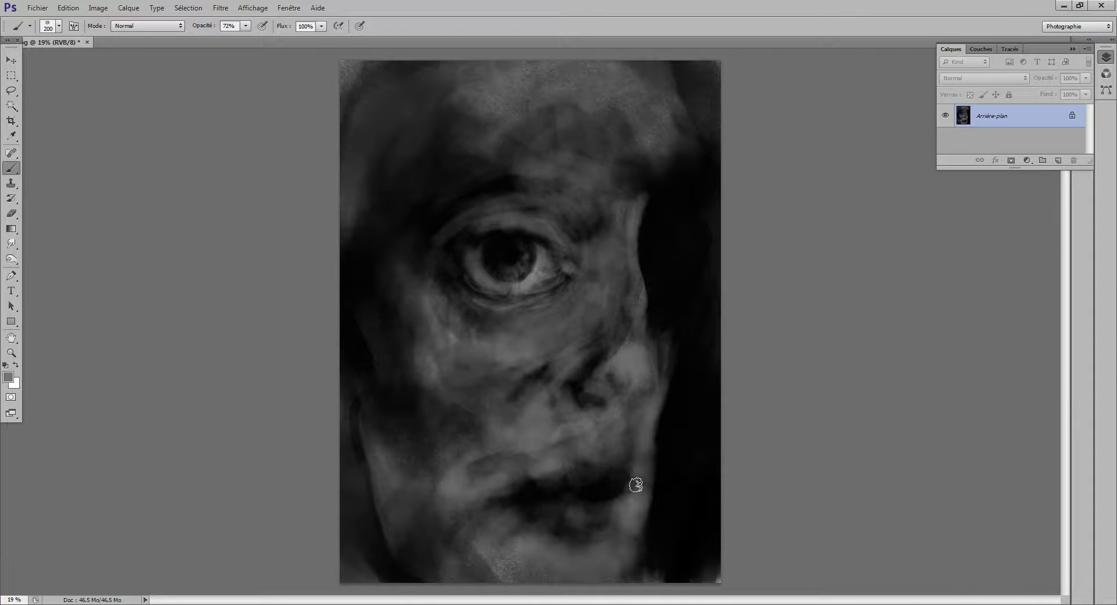
mouse_move(636, 484)
left_mouse_down()
mouse_move(674, 438)
mouse_move(681, 520)
left_mouse_up()
Sample dark tones from around the mouth and shape the upper and lower lips and the shadow beneath them.
left_click(617, 488, "alt")
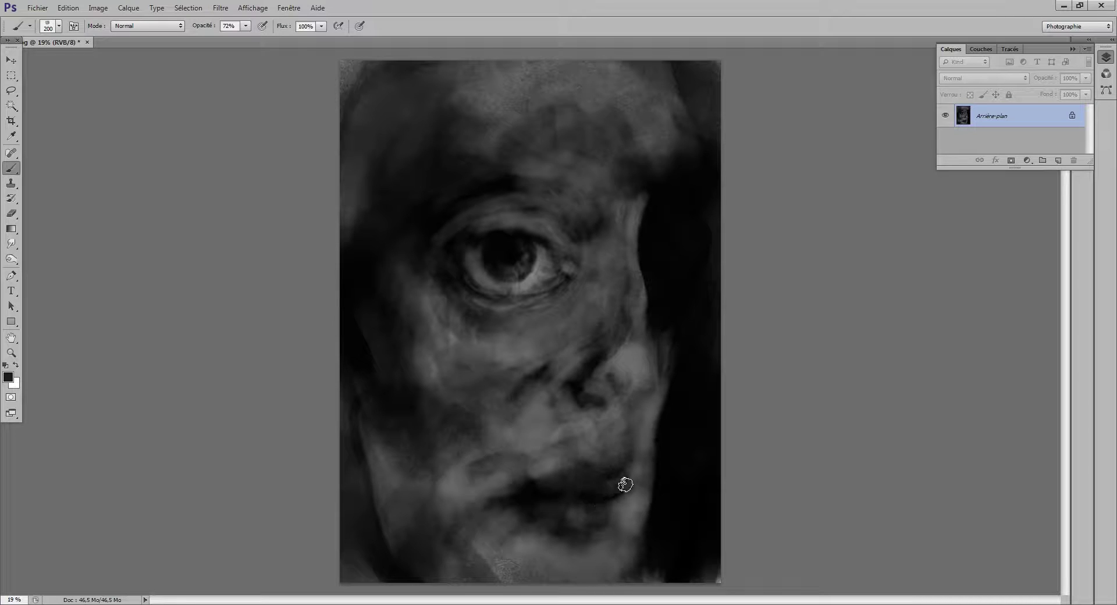
left_click(653, 490, "alt")
mouse_move(656, 505)
left_mouse_down()
mouse_move(637, 474)
mouse_move(659, 496)
mouse_move(648, 517)
mouse_move(584, 547)
mouse_move(620, 536)
mouse_move(516, 523)
mouse_move(508, 502)
mouse_move(557, 492)
mouse_move(519, 496)
left_mouse_up()
left_click(547, 471, "alt")
left_click(561, 474, "alt")
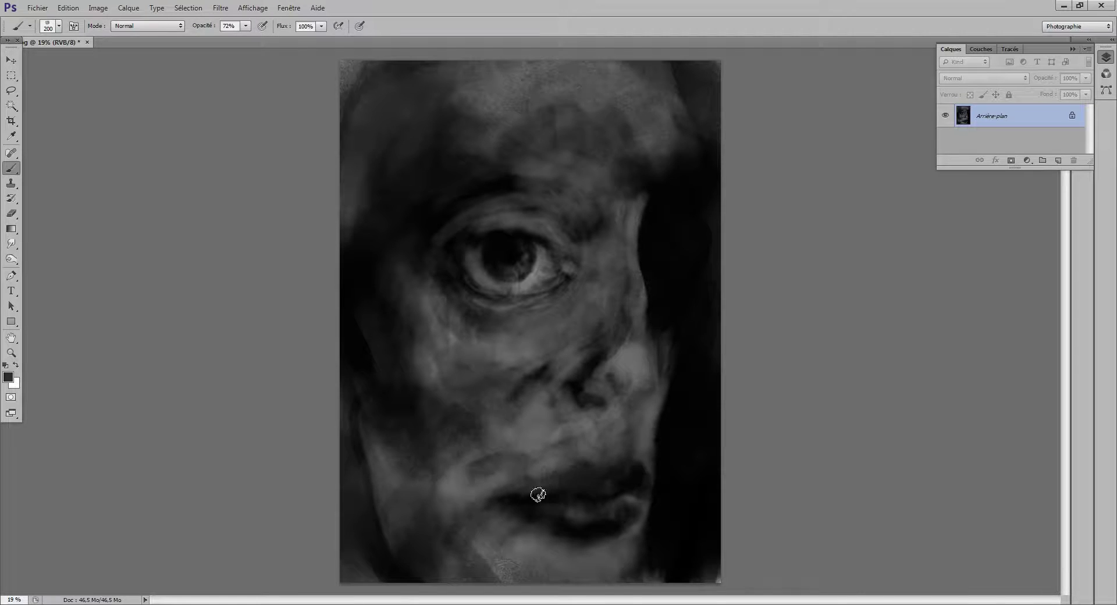
Switch to white and paint soft highlights along the skin above the upper lip.
left_click(545, 287, "alt")
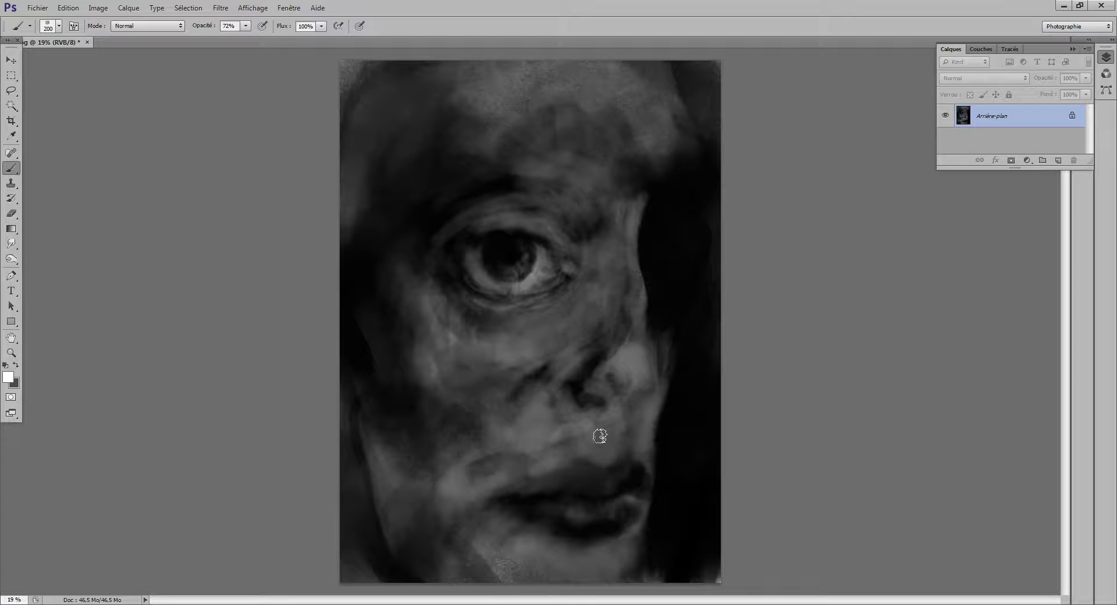
mouse_move(600, 436)
left_mouse_down()
mouse_move(606, 419)
mouse_move(616, 464)
mouse_move(605, 461)
left_mouse_up()
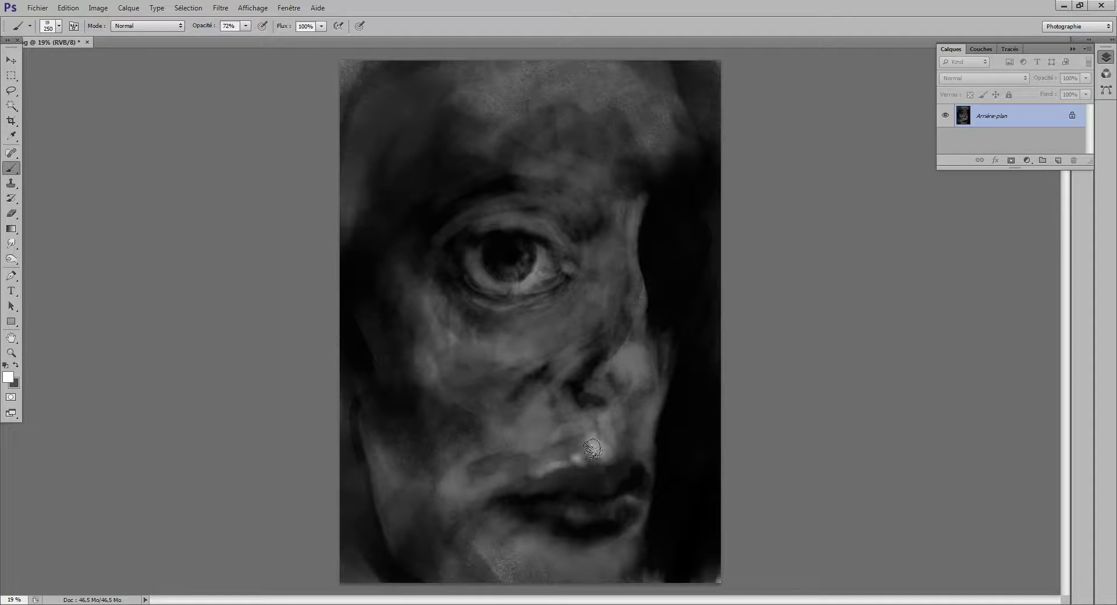
mouse_move(592, 448)
left_mouse_down()
mouse_move(626, 441)
mouse_move(609, 395)
mouse_move(599, 418)
mouse_move(589, 394)
mouse_move(577, 421)
mouse_move(578, 391)
mouse_move(624, 363)
mouse_move(608, 369)
mouse_move(623, 363)
mouse_move(610, 352)
mouse_move(588, 358)
mouse_move(563, 412)
mouse_move(554, 388)
mouse_move(542, 394)
mouse_move(563, 361)
mouse_move(517, 412)
mouse_move(584, 345)
mouse_move(549, 432)
mouse_move(574, 405)
mouse_move(552, 439)
mouse_move(566, 413)
mouse_move(582, 442)
mouse_move(566, 393)
mouse_move(590, 365)
mouse_move(626, 348)
mouse_move(645, 360)
mouse_move(651, 390)
mouse_move(640, 380)
mouse_move(638, 396)
mouse_move(629, 339)
mouse_move(597, 359)
mouse_move(628, 331)
mouse_move(563, 376)
mouse_move(601, 328)
mouse_move(625, 319)
mouse_move(633, 357)
mouse_move(627, 330)
mouse_move(582, 353)
mouse_move(581, 325)
mouse_move(646, 320)
mouse_move(659, 408)
mouse_move(680, 345)
mouse_move(644, 456)
left_mouse_up()
Vary the brush size and paint white highlights across the nose, around the nostril and on the adjoining cheek.
key("bracketright")
key("bracketleft")
key("bracketleft")
key("bracketright")
key("bracketright")
key("bracketright")
key("bracketleft")
key("bracketright")
key("bracketright")
key("bracketleft")
key("bracketleft")
key("bracketleft")
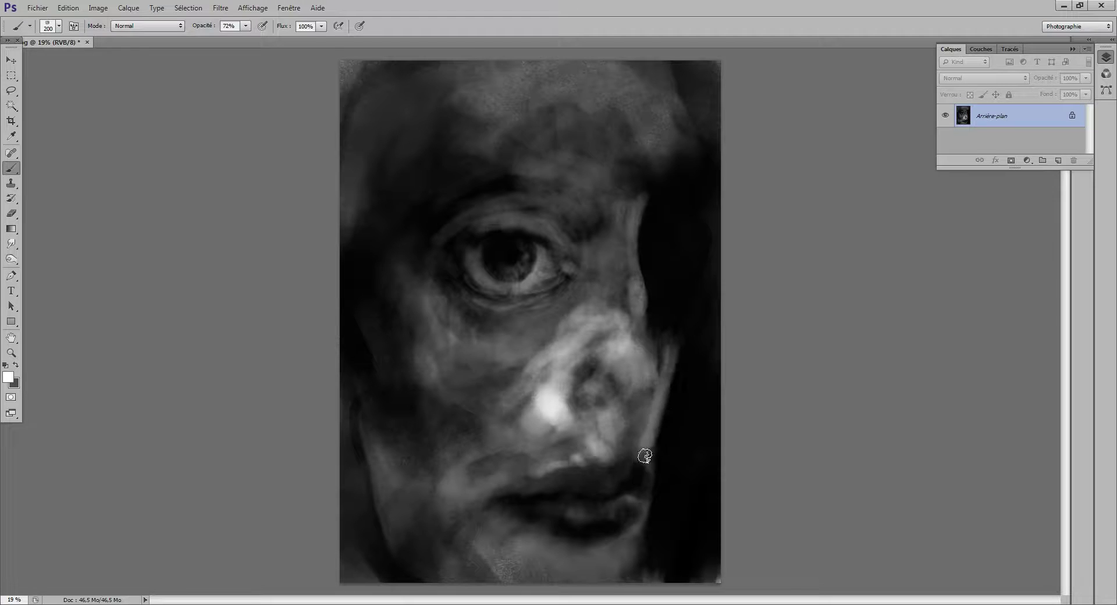
Paint a thin white rim light along the far edge of the lower face, reducing the brush to 90 px.
left_click_drag(662, 418, 654, 495)
key("bracketleft")
key("bracketleft")
key("bracketleft")
key("bracketleft")
key("bracketleft")
left_click_drag(663, 441, 644, 523)
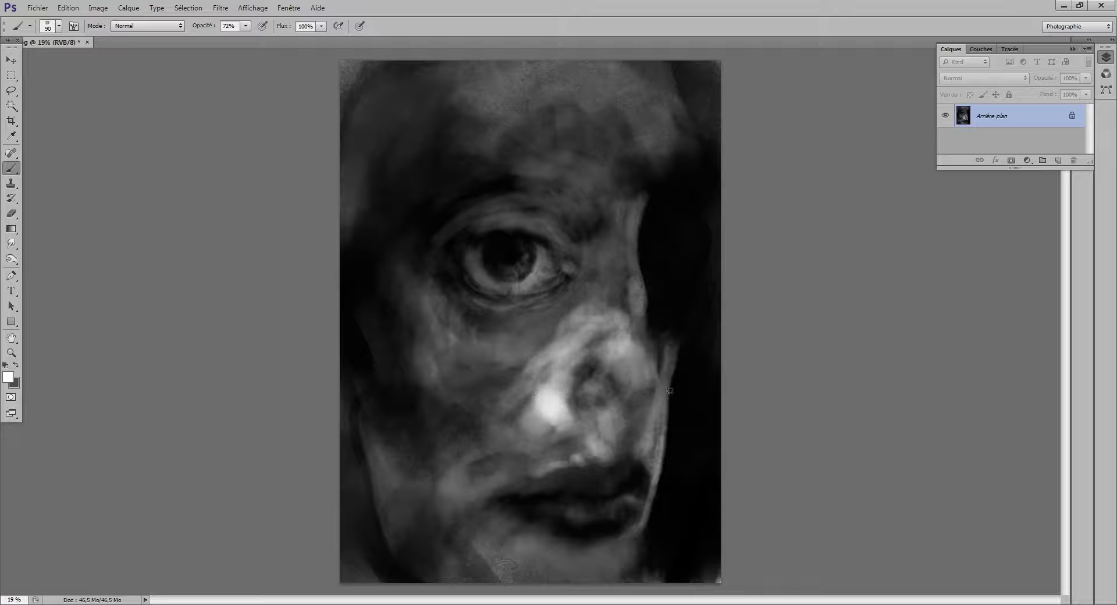
Enlarge the brush and strengthen the white rim light along the far cheek.
key("bracketright")
key("bracketright")
key("bracketright")
key("bracketright")
left_click_drag(670, 391, 664, 448)
mouse_move(674, 366)
left_mouse_down()
mouse_move(664, 455)
mouse_move(675, 351)
mouse_move(668, 431)
left_mouse_up()
mouse_move(677, 394)
left_mouse_down()
mouse_move(689, 343)
mouse_move(669, 433)
mouse_move(699, 321)
left_mouse_up()
Extend the white rim light upward from the far cheek past the dark eye hollow, adjusting the brush size.
key("bracketleft")
key("bracketleft")
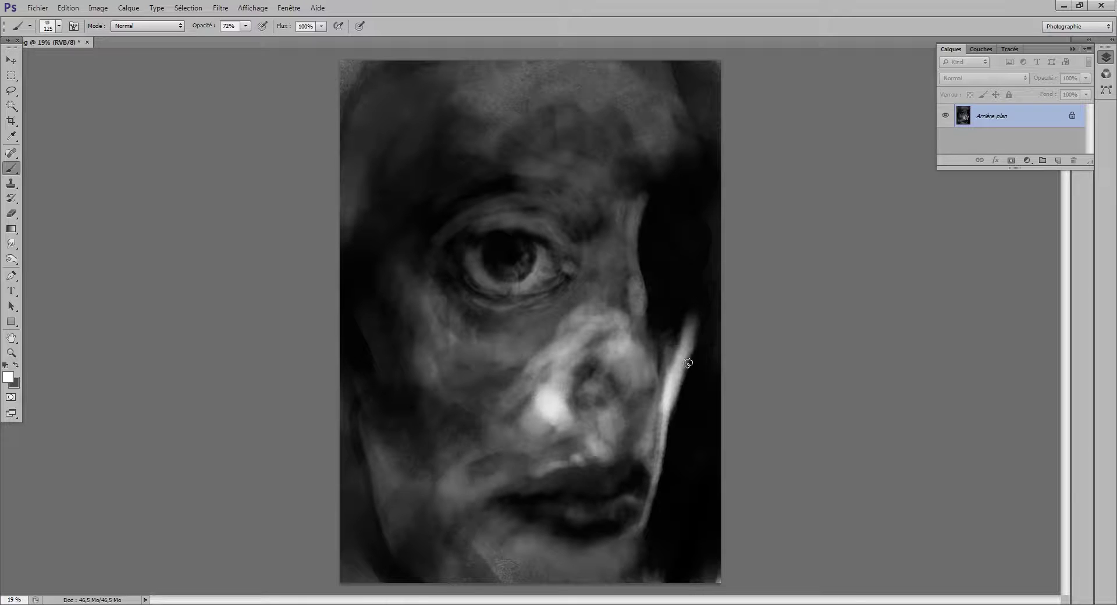
left_click_drag(688, 363, 698, 300)
key("bracketleft")
key("bracketleft")
key("bracketleft")
key("bracketright")
key("bracketright")
key("bracketright")
key("bracketright")
key("bracketright")
mouse_move(670, 336)
left_mouse_down()
mouse_move(706, 263)
mouse_move(703, 290)
mouse_move(706, 237)
mouse_move(703, 271)
mouse_move(708, 250)
mouse_move(690, 204)
left_mouse_up()
Enlarge the brush and broaden the light edge beside the far eye hollow.
key("bracketright")
key("bracketright")
key("bracketright")
key("bracketright")
key("bracketright")
mouse_move(696, 317)
left_mouse_down()
mouse_move(683, 218)
mouse_move(707, 219)
mouse_move(696, 198)
mouse_move(702, 265)
left_mouse_up()
Reduce the brush to 70 px and draw a fine white contour inside the far edge of the dark eye hollow.
key("bracketleft")
key("bracketleft")
key("bracketleft")
key("bracketleft")
key("bracketleft")
key("bracketleft")
key("bracketleft")
key("bracketleft")
key("bracketleft")
key("bracketleft")
key("bracketleft")
left_click_drag(674, 328, 684, 261)
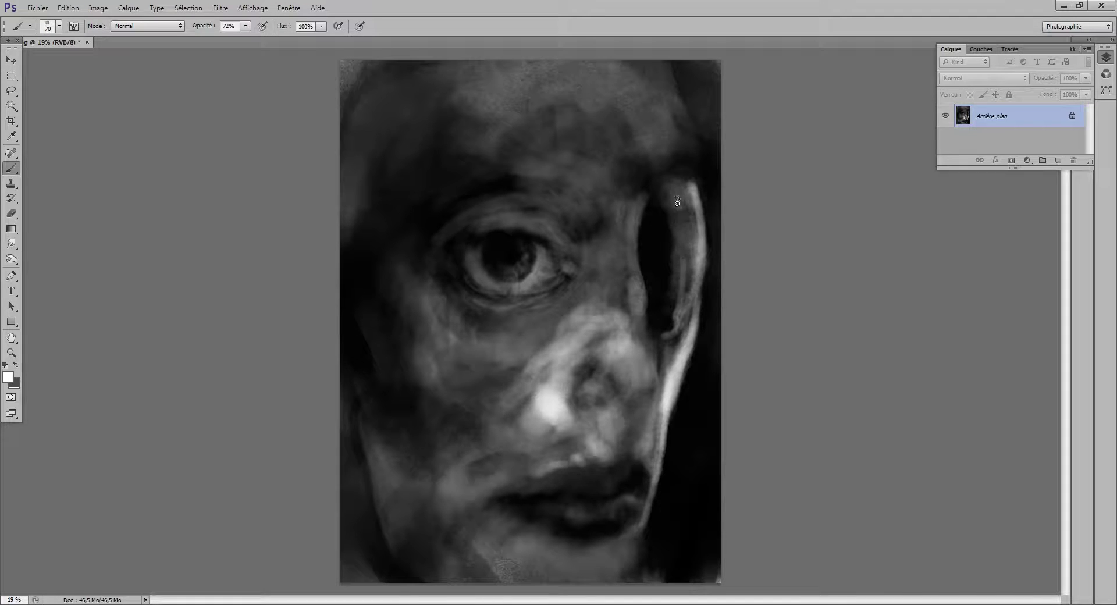
Add thin white lines inside the far eye hollow and break them up with a sampled black.
mouse_move(678, 202)
left_mouse_down()
mouse_move(690, 270)
mouse_move(667, 340)
left_mouse_up()
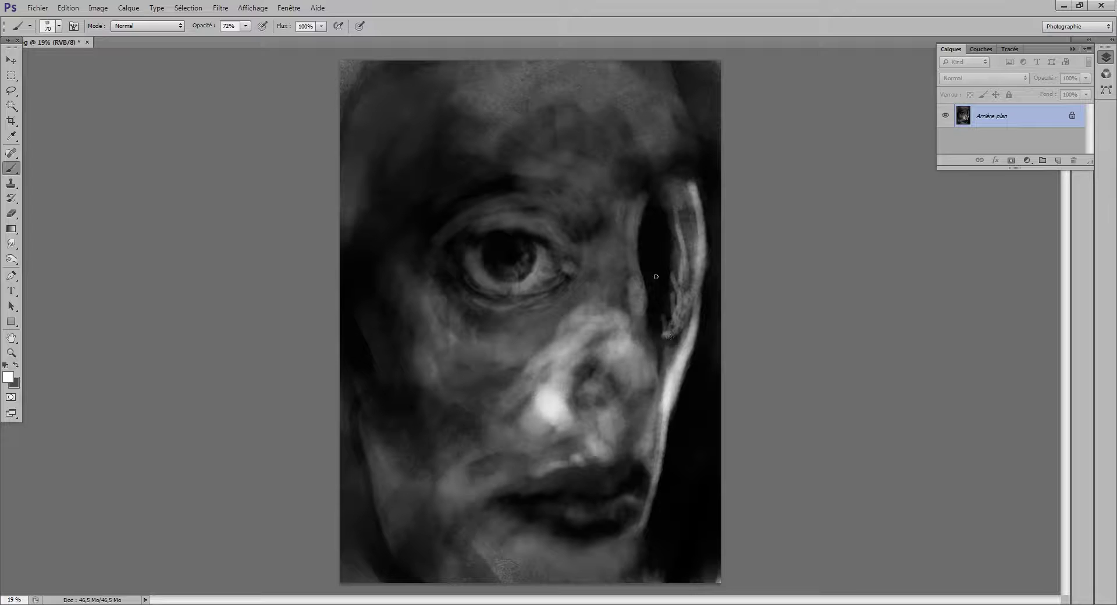
left_click_drag(653, 271, 665, 333)
left_click(667, 277, "alt")
mouse_move(677, 296)
left_mouse_down()
mouse_move(690, 259)
mouse_move(672, 320)
mouse_move(659, 289)
mouse_move(662, 326)
mouse_move(675, 324)
mouse_move(686, 265)
mouse_move(679, 222)
mouse_move(696, 277)
mouse_move(671, 196)
mouse_move(695, 259)
mouse_move(688, 205)
mouse_move(697, 224)
mouse_move(679, 189)
mouse_move(699, 215)
mouse_move(683, 193)
left_mouse_up()
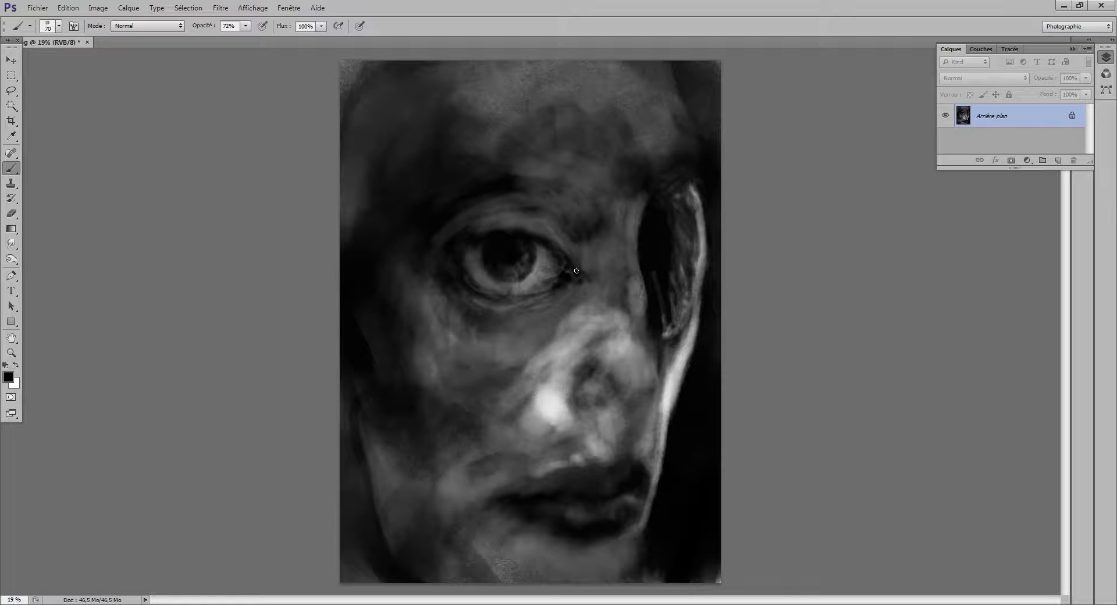
Darken the inner corner of the eye in black and add a white catchlight to the pupil.
left_click_drag(579, 290, 574, 300)
left_click(16, 367)
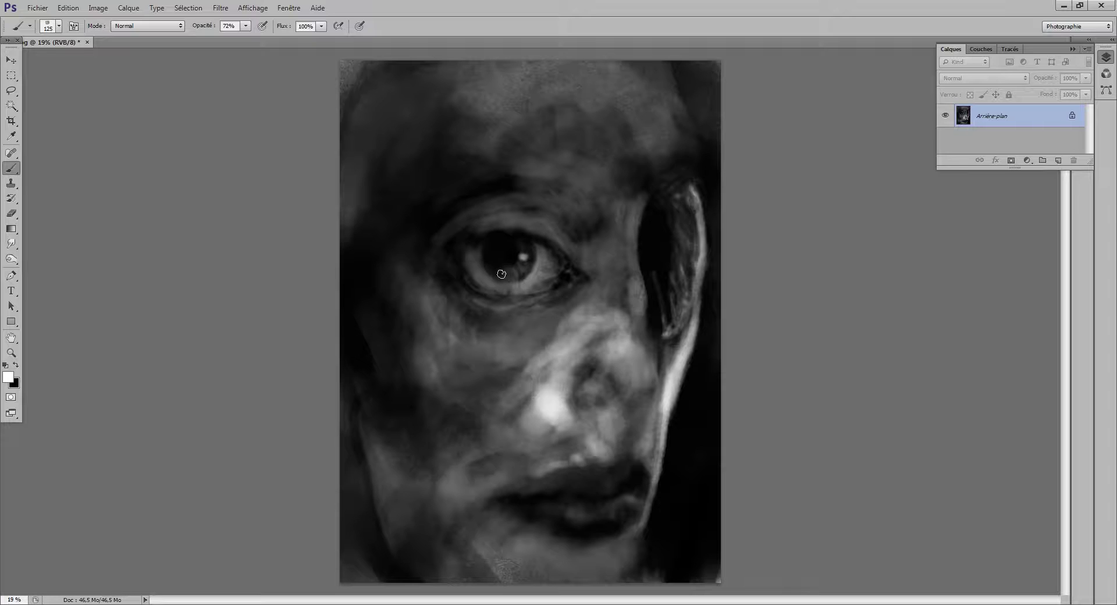
Paint white highlights on the inner corner of the eye and along the adjoining upper lid, varying the small brush size.
key("bracketleft")
key("bracketleft")
left_click_drag(576, 279, 584, 282)
key("bracketright")
left_click_drag(575, 259, 593, 273)
key("bracketright")
key("bracketright")
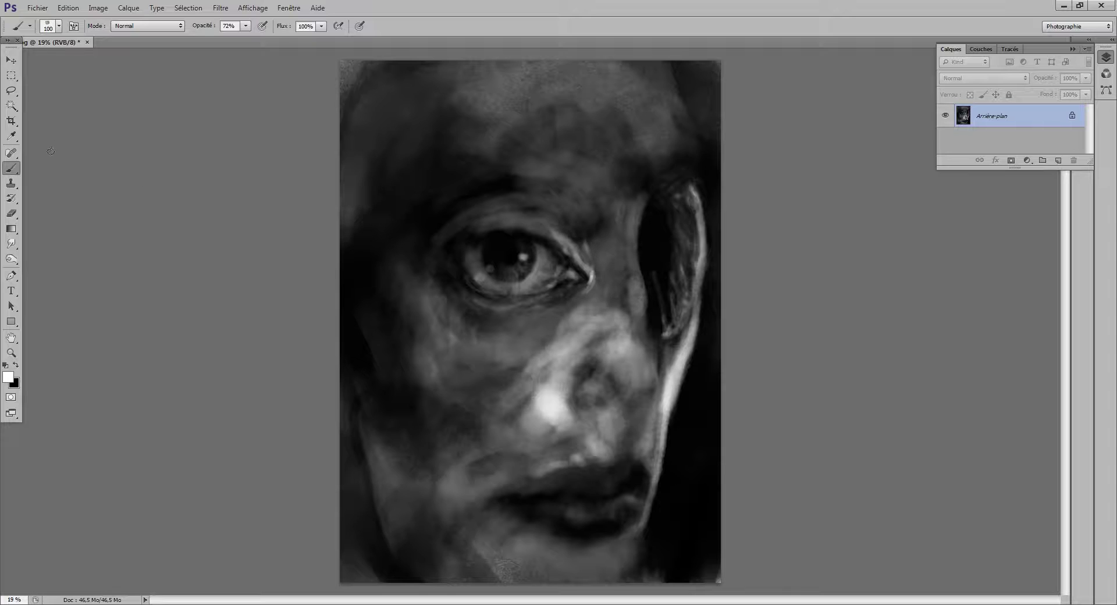
Lasso the area around the eye and copy it to a new layer.
left_click(11, 90)
mouse_move(437, 156)
left_mouse_down()
mouse_move(493, 387)
mouse_move(632, 262)
mouse_move(443, 156)
left_mouse_up()
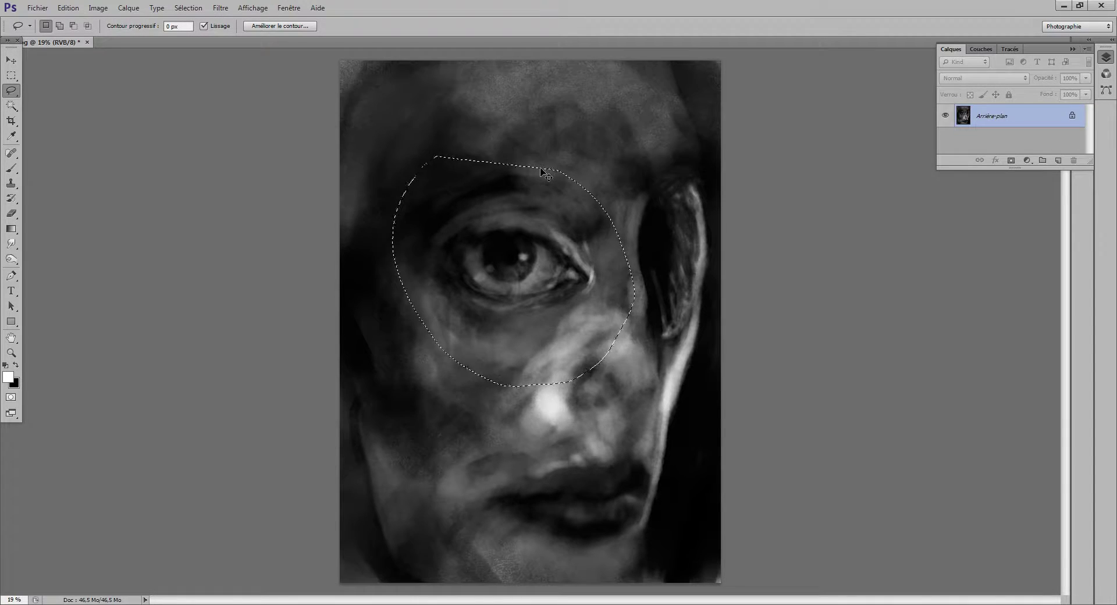
key("ctrl+j")
Scale the copied eye down to about 84% and shift it slightly away from the nose.
left_click(68, 8)
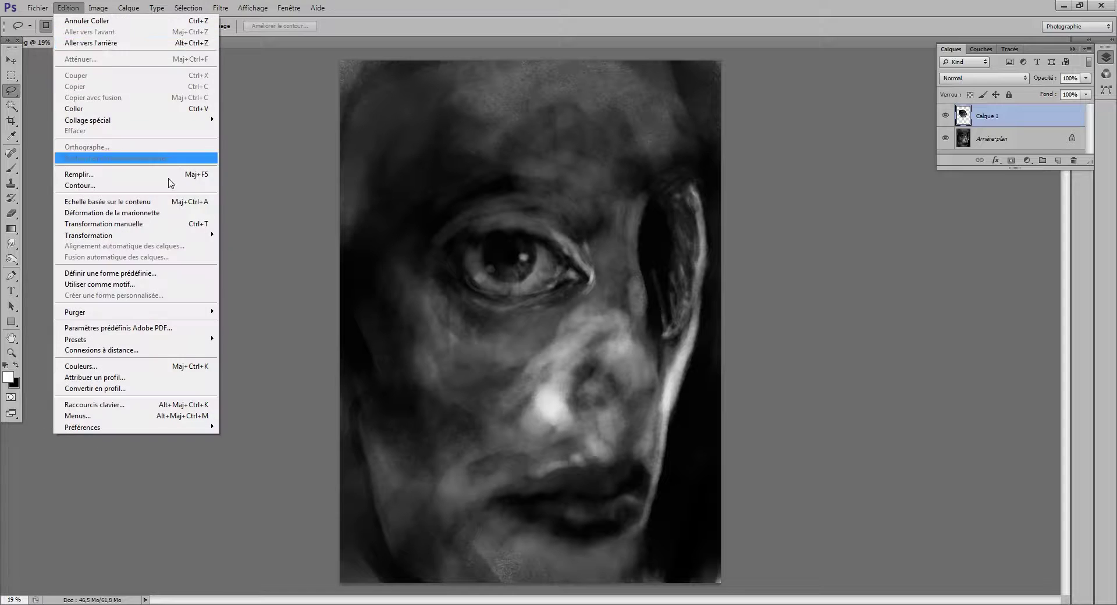
mouse_move(178, 242)
left_click(250, 252)
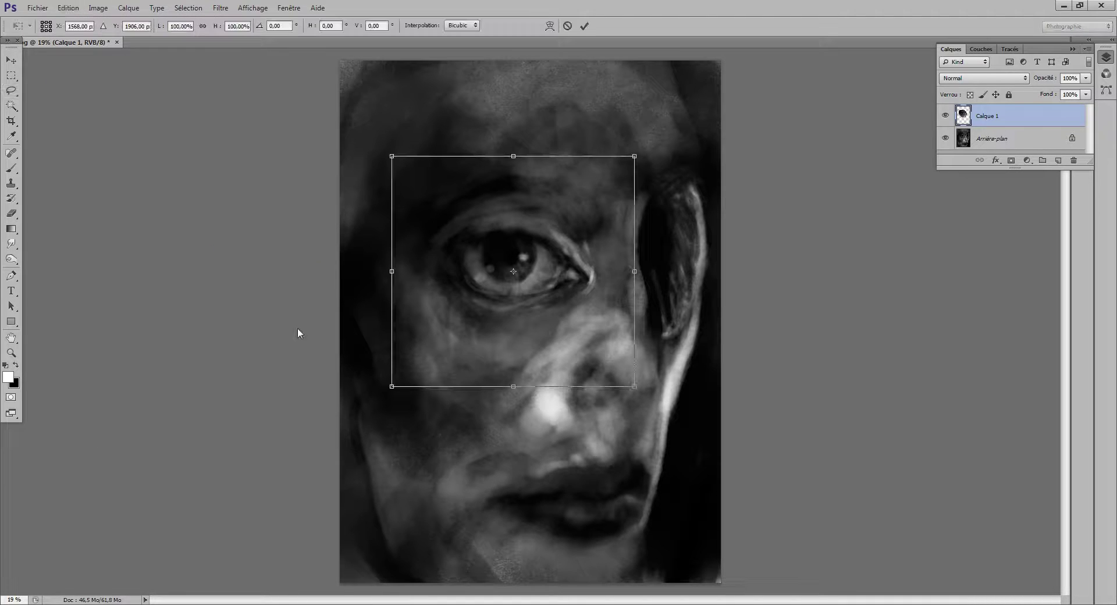
left_click_drag(640, 161, 620, 178)
mouse_move(587, 259)
left_mouse_down()
mouse_move(562, 262)
mouse_move(571, 246)
left_mouse_up()
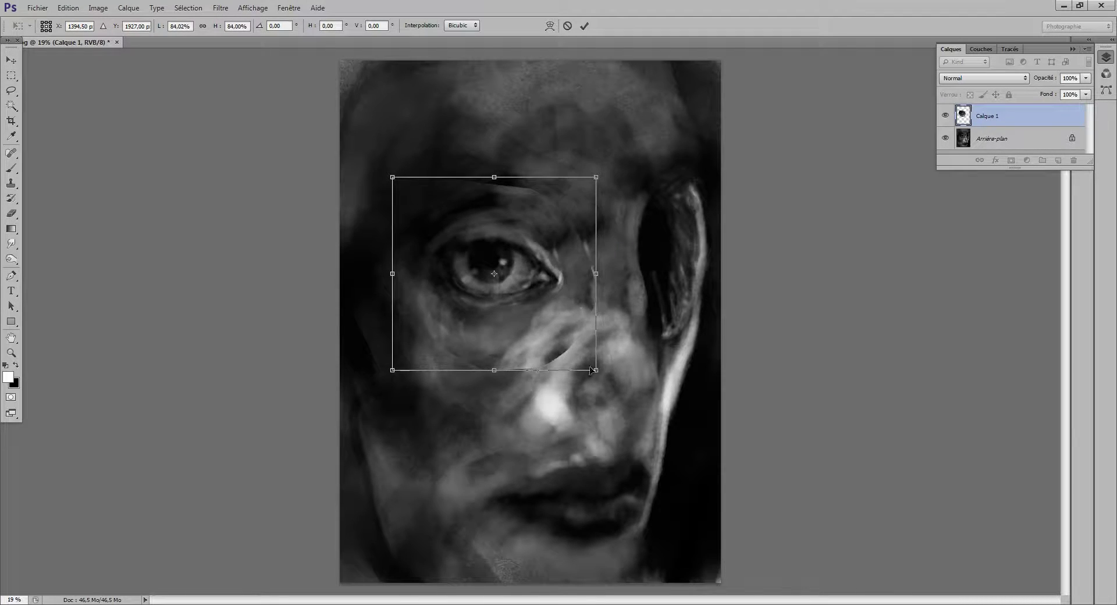
key("Return")
Sample a mid grey from the cheek and cover the dark seam beside the nose with an enlarged brush.
key("b")
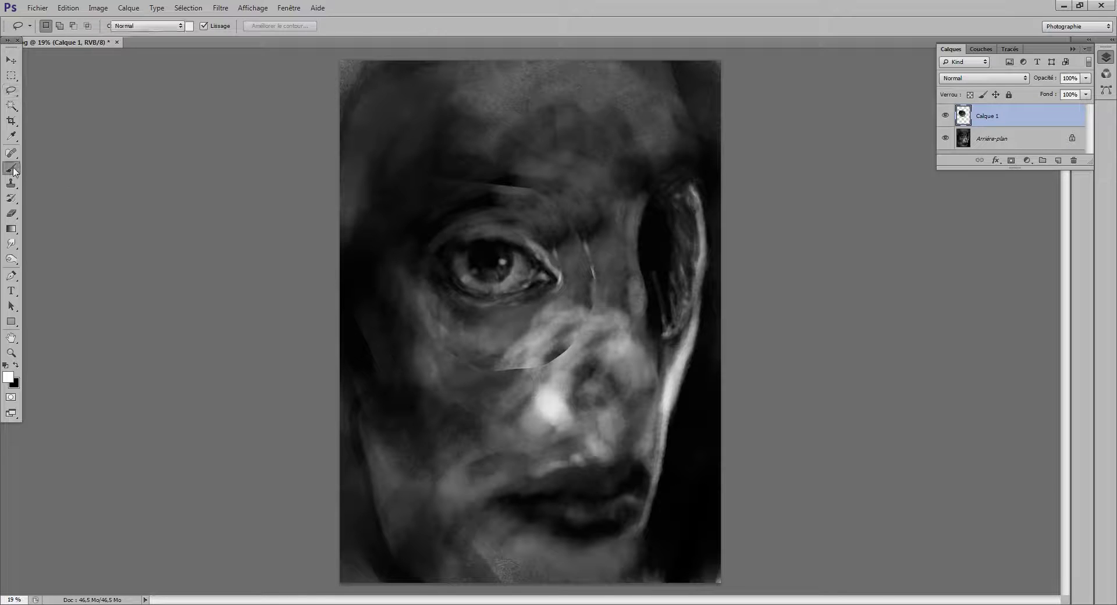
left_click(534, 361, "alt")
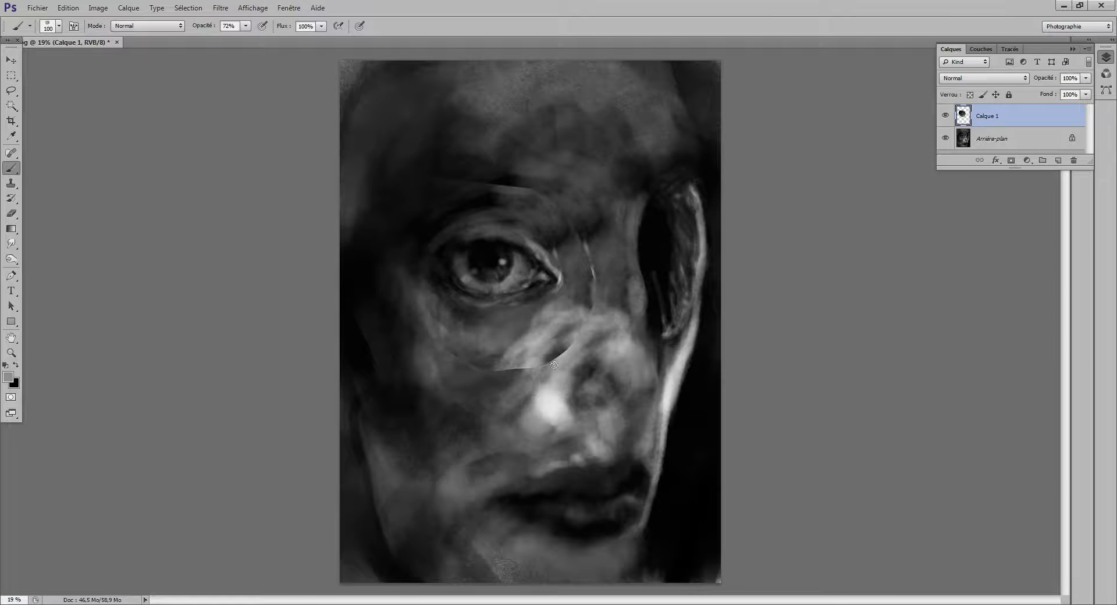
key("]")
key("]")
key("]")
key("]")
key("]")
key("]")
key("]")
key("]")
left_click_drag(568, 364, 580, 343)
Reduce the brush to 175 px and blend the copied eye's remaining seams at the nose bridge, cheek and brow.
key("bracketleft")
key("bracketleft")
key("bracketleft")
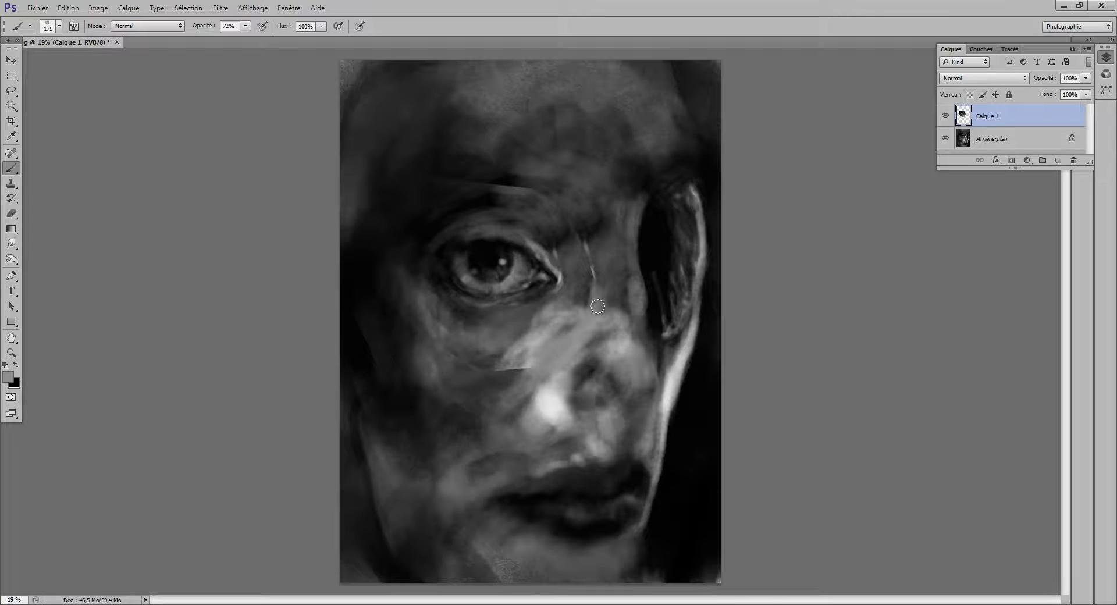
mouse_move(598, 306)
left_mouse_down()
mouse_move(581, 227)
mouse_move(589, 270)
left_mouse_up()
left_click_drag(542, 372, 463, 369)
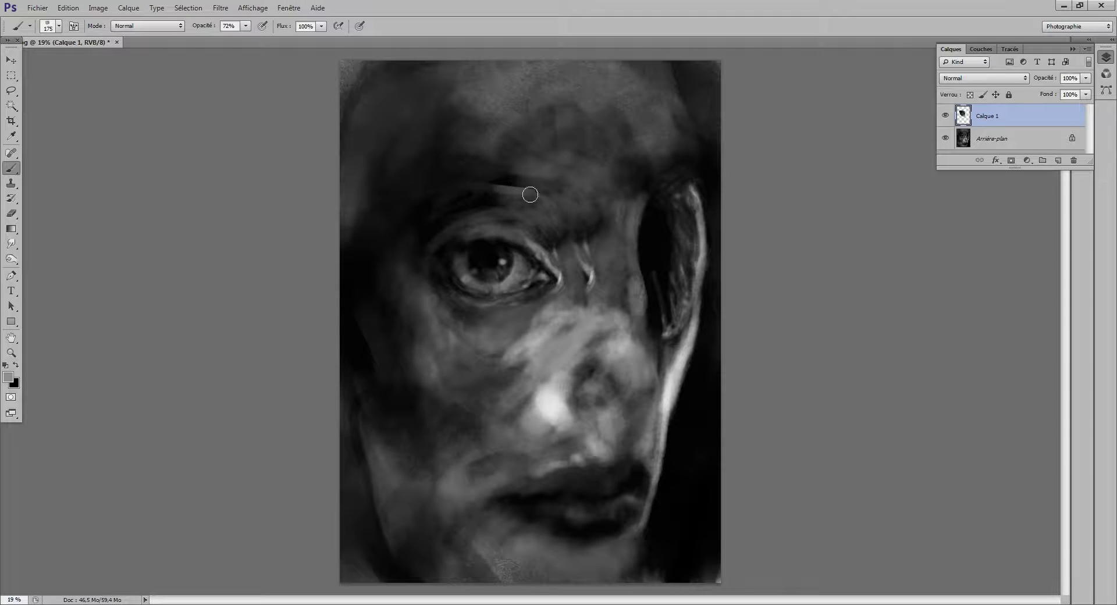
left_click_drag(532, 192, 474, 188)
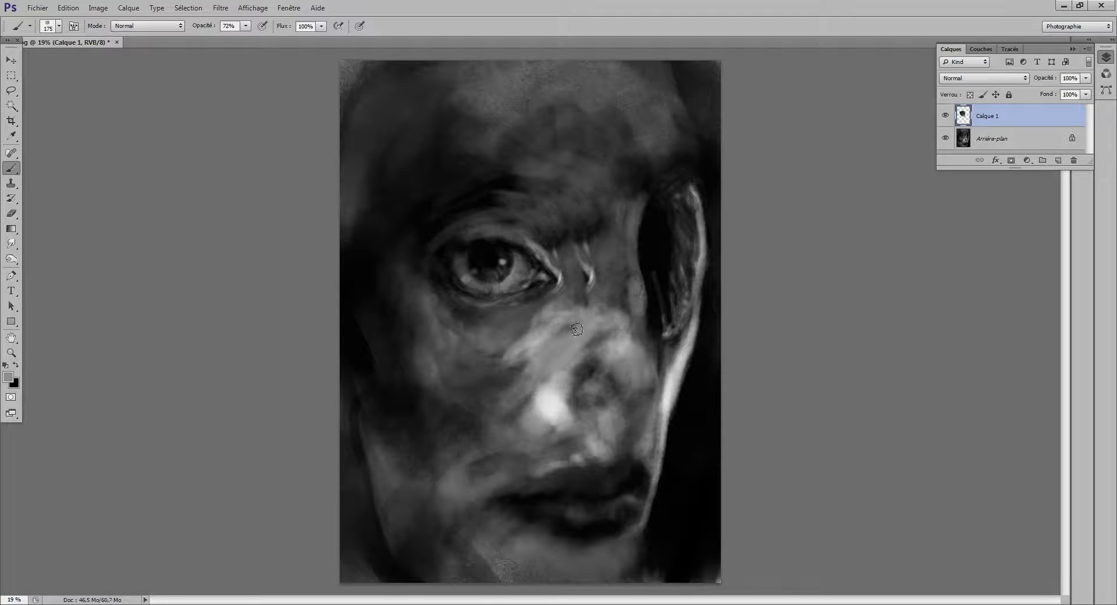
Lighten the cheek under the eye, the nose bridge and the brow arch with grey strokes.
left_click_drag(474, 346, 504, 362)
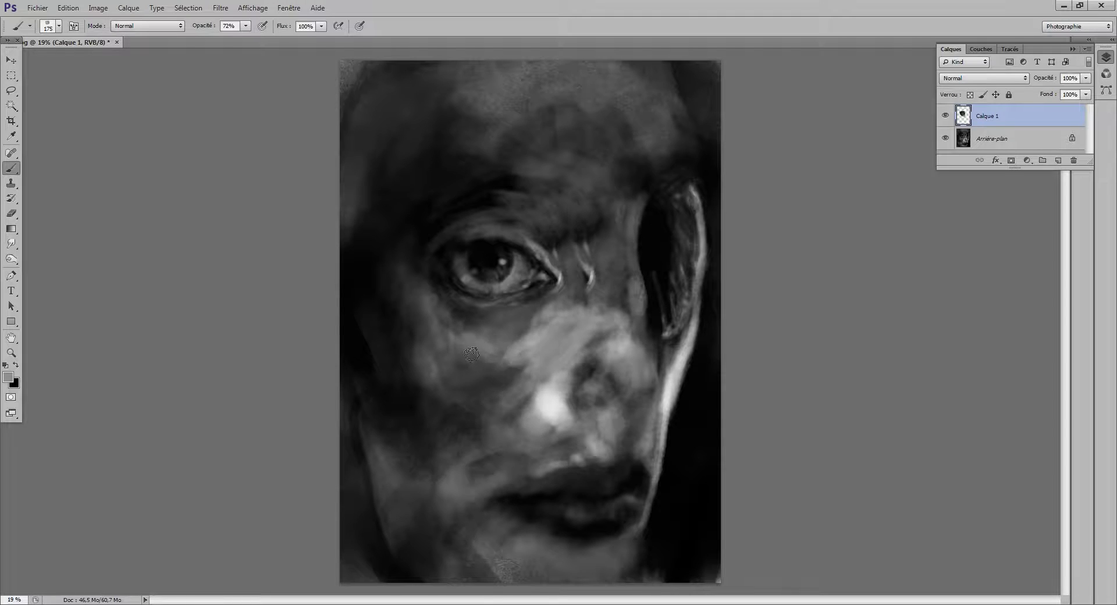
mouse_move(445, 338)
left_mouse_down()
mouse_move(418, 306)
mouse_move(444, 320)
mouse_move(436, 325)
mouse_move(463, 356)
mouse_move(509, 368)
mouse_move(455, 342)
mouse_move(541, 362)
left_mouse_up()
mouse_move(586, 326)
left_mouse_down()
mouse_move(606, 308)
mouse_move(605, 275)
mouse_move(568, 215)
mouse_move(598, 254)
mouse_move(589, 217)
mouse_move(569, 203)
mouse_move(614, 217)
mouse_move(620, 245)
mouse_move(640, 186)
mouse_move(631, 229)
mouse_move(609, 226)
mouse_move(545, 178)
mouse_move(549, 199)
mouse_move(504, 189)
mouse_move(488, 211)
mouse_move(449, 215)
mouse_move(498, 176)
mouse_move(561, 175)
mouse_move(476, 165)
left_mouse_up()
key("]")
left_click_drag(402, 203, 469, 168)
key("bracketright")
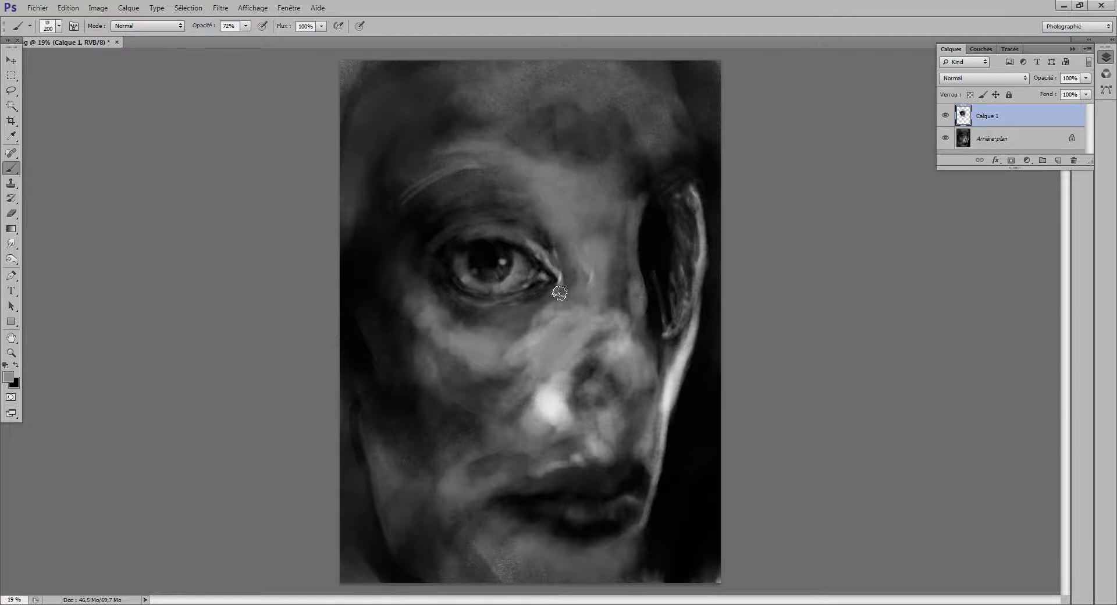
Enlarge the brush to 400 px and soften the bright highlight beside the nostril with grey.
key("bracketright")
key("bracketright")
key("bracketright")
key("bracketright")
left_click_drag(554, 407, 549, 425)
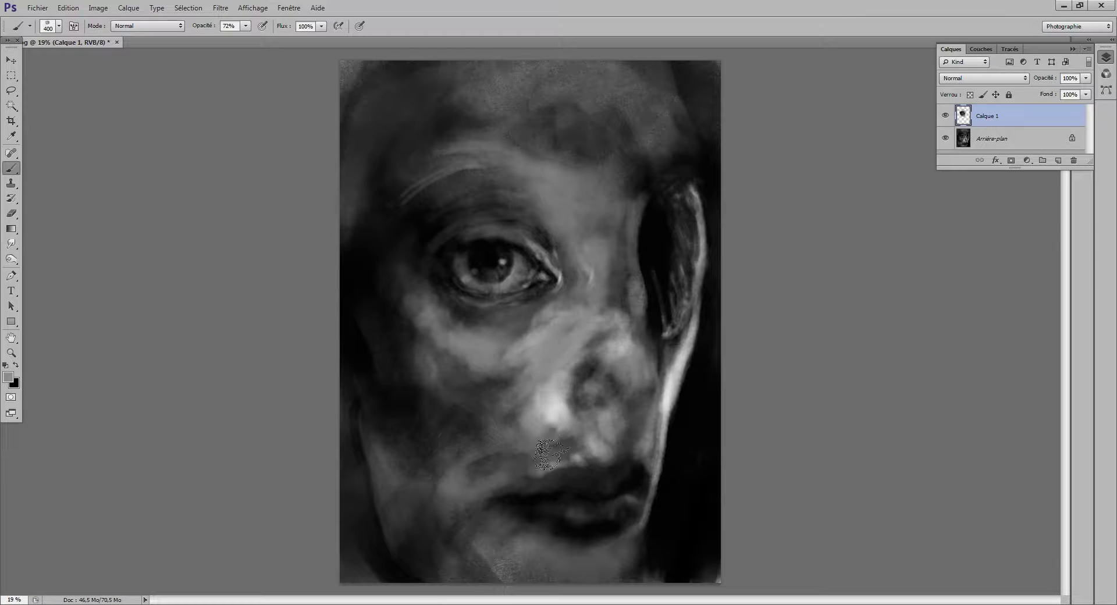
Reset the foreground colour to black and darken the nostril.
left_click(5, 365)
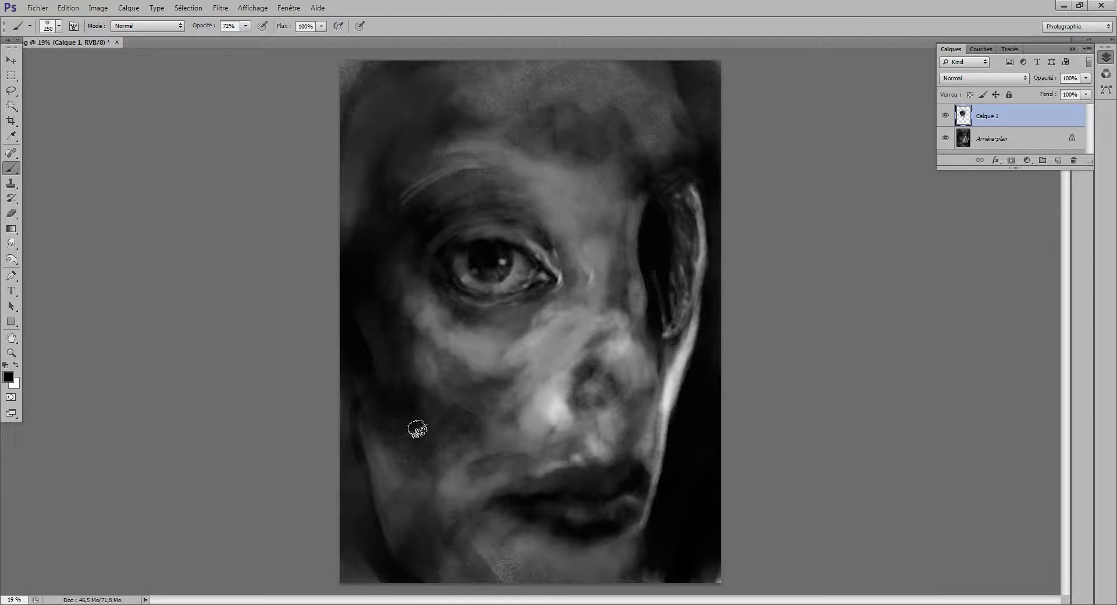
mouse_move(617, 406)
left_mouse_down()
mouse_move(611, 383)
mouse_move(622, 360)
mouse_move(598, 407)
mouse_move(642, 340)
mouse_move(627, 367)
mouse_move(652, 354)
mouse_move(665, 373)
mouse_move(655, 415)
mouse_move(643, 341)
mouse_move(653, 409)
mouse_move(636, 344)
mouse_move(629, 373)
mouse_move(656, 331)
mouse_move(654, 363)
mouse_move(634, 307)
mouse_move(566, 401)
mouse_move(579, 409)
mouse_move(570, 390)
mouse_move(552, 401)
mouse_move(567, 422)
mouse_move(607, 387)
left_mouse_up()
key("bracketleft")
key("bracketleft")
key("bracketleft")
key("bracketright")
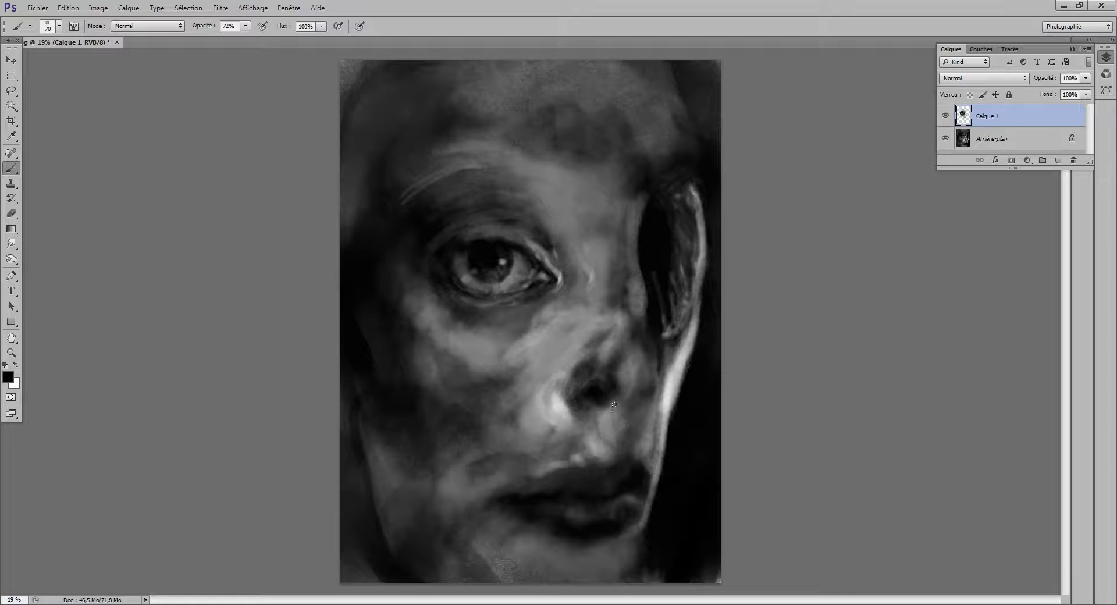
Shade the underside of the nose in black with brushes of varying size.
mouse_move(617, 422)
left_mouse_down()
mouse_move(626, 431)
mouse_move(622, 418)
left_mouse_up()
key("bracketright")
key("bracketright")
key("bracketleft")
key("bracketleft")
key("bracketleft")
key("bracketleft")
key("bracketleft")
mouse_move(623, 427)
left_mouse_down()
mouse_move(623, 462)
mouse_move(637, 423)
mouse_move(632, 461)
mouse_move(635, 450)
mouse_move(632, 417)
mouse_move(650, 406)
mouse_move(634, 428)
mouse_move(669, 390)
mouse_move(626, 438)
mouse_move(629, 412)
mouse_move(647, 404)
mouse_move(624, 419)
mouse_move(646, 402)
left_mouse_up()
Sample a light grey from the far cheek edge and paint a rim light around the nose tip and up the bridge.
left_click(669, 389, "alt")
key("bracketleft")
key("bracketleft")
key("bracketleft")
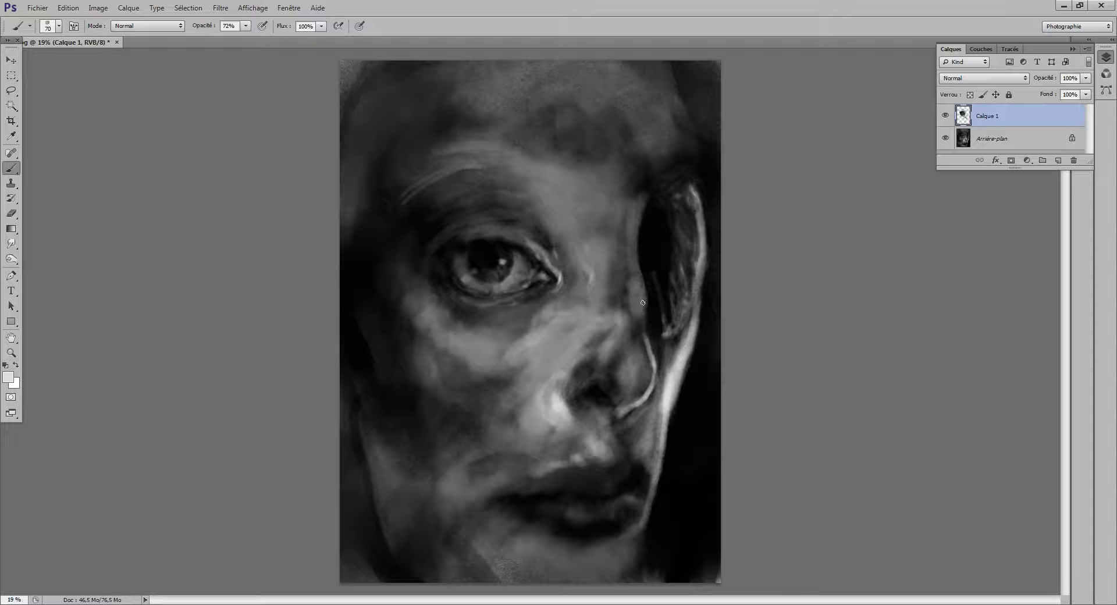
mouse_move(646, 298)
left_mouse_down()
mouse_move(651, 347)
mouse_move(632, 233)
mouse_move(641, 217)
mouse_move(649, 226)
mouse_move(642, 197)
left_mouse_up()
key("bracketright")
key("bracketright")
key("bracketright")
key("bracketleft")
key("bracketleft")
key("bracketleft")
key("bracketleft")
key("bracketright")
key("bracketright")
key("bracketright")
key("bracketright")
key("bracketright")
key("bracketright")
key("bracketright")
Reduce the brush to 100 px and extend the light edge of the far eye hollow up towards the brow.
key("bracketleft")
key("bracketleft")
key("bracketleft")
key("bracketleft")
key("bracketleft")
key("bracketleft")
key("bracketleft")
key("bracketleft")
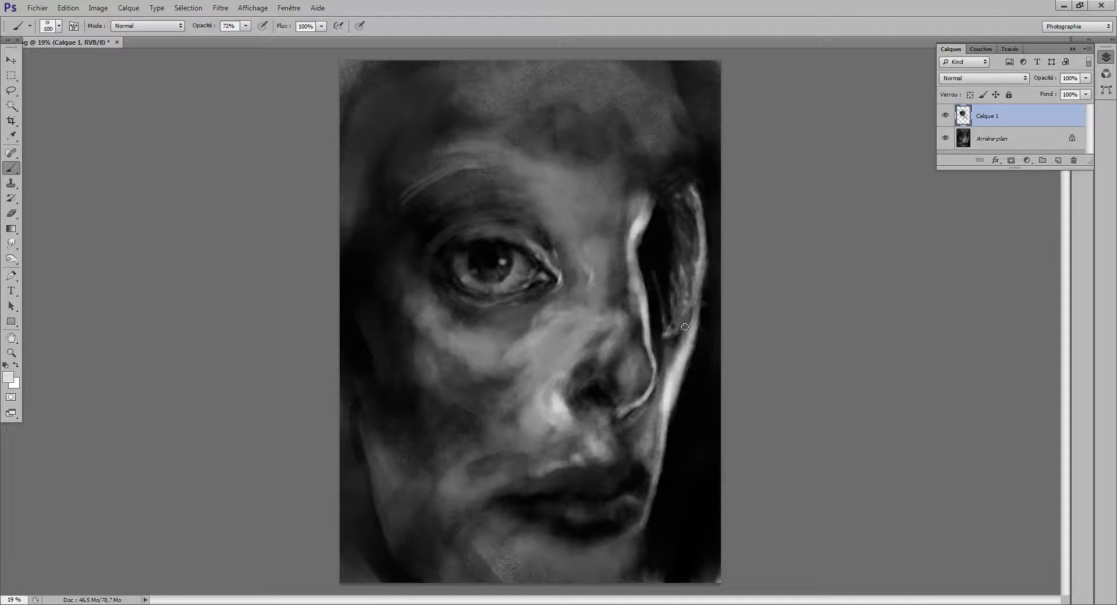
mouse_move(680, 333)
left_mouse_down()
mouse_move(705, 272)
mouse_move(703, 291)
mouse_move(707, 216)
mouse_move(685, 154)
left_mouse_up()
key("bracketright")
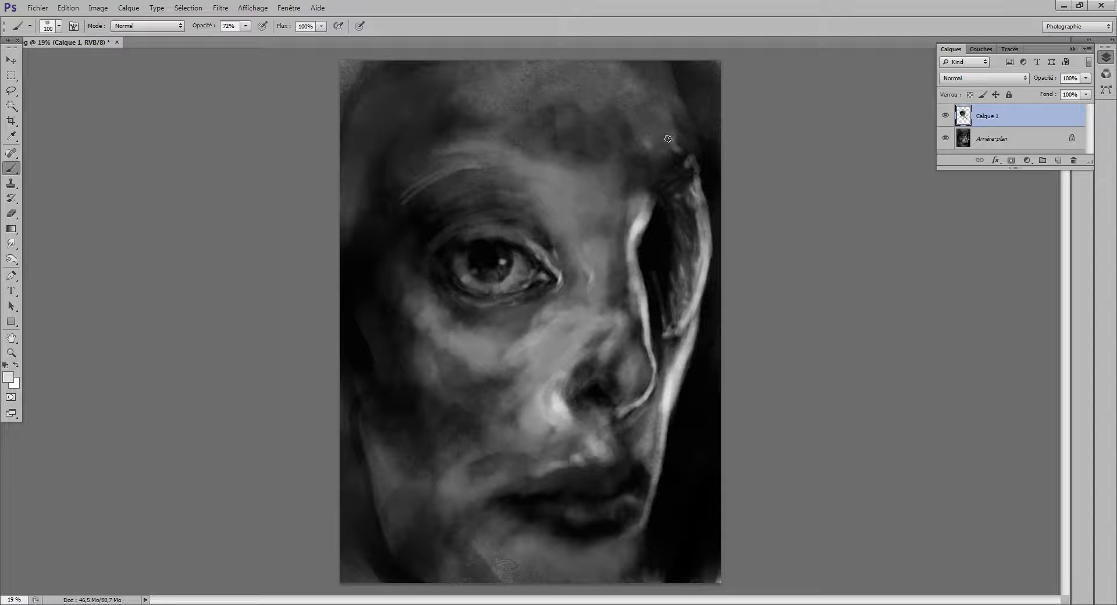
Paint light grey along the far side of the forehead and define its outer contour with a 60 px brush.
left_click_drag(641, 99, 689, 161)
left_click_drag(637, 76, 729, 199)
key("bracketleft")
key("bracketleft")
key("bracketleft")
key("bracketleft")
left_click_drag(671, 100, 721, 187)
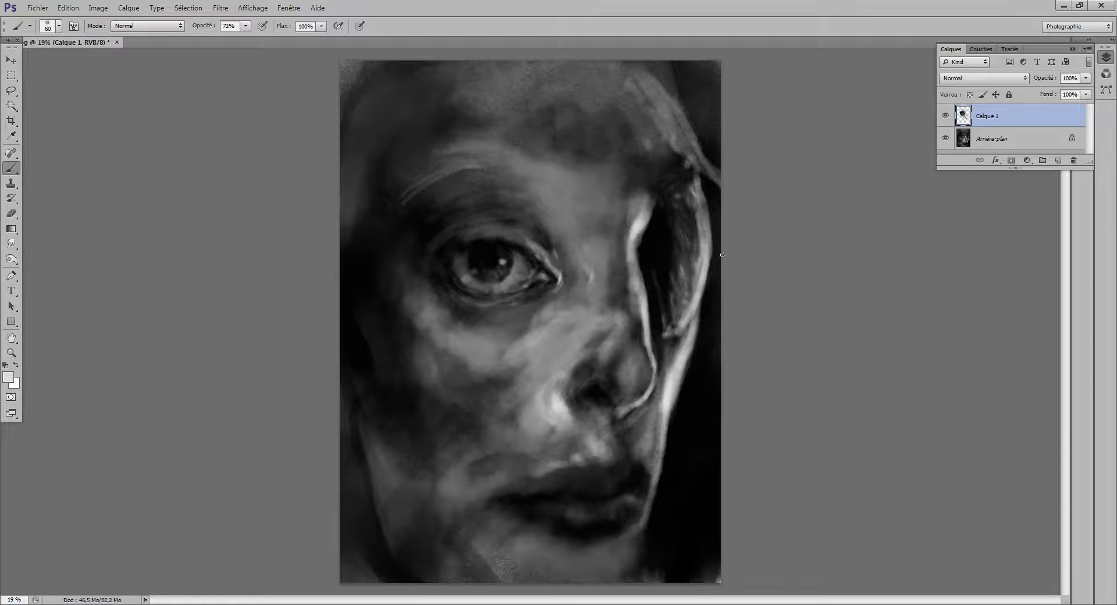
Draw thin light strands in the dark background beyond the far side of the forehead.
left_click_drag(720, 255, 672, 94)
mouse_move(711, 192)
left_mouse_down()
mouse_move(673, 62)
mouse_move(699, 119)
left_mouse_up()
key("bracketright")
key("bracketright")
key("bracketright")
key("bracketright")
key("bracketright")
mouse_move(721, 156)
left_mouse_down()
mouse_move(704, 110)
mouse_move(722, 180)
left_mouse_up()
Enlarge the brush and add a soft light patch between the brow and the top of the nose bridge.
key("bracketright")
key("bracketright")
mouse_move(553, 187)
left_mouse_down()
mouse_move(573, 186)
mouse_move(594, 216)
mouse_move(575, 215)
mouse_move(600, 265)
left_mouse_up()
key("bracketleft")
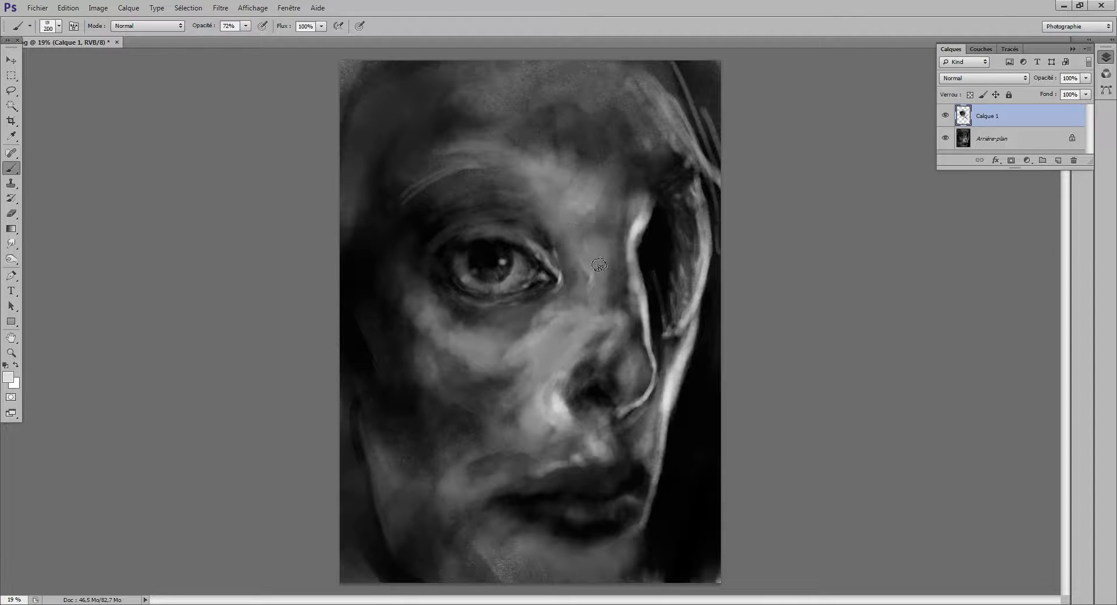
Soften the nostril shadow with light grey and lighten the skin above the upper lip.
key("bracketright")
key("bracketright")
key("bracketright")
left_click_drag(592, 388, 612, 386)
key("bracketright")
key("bracketright")
key("bracketright")
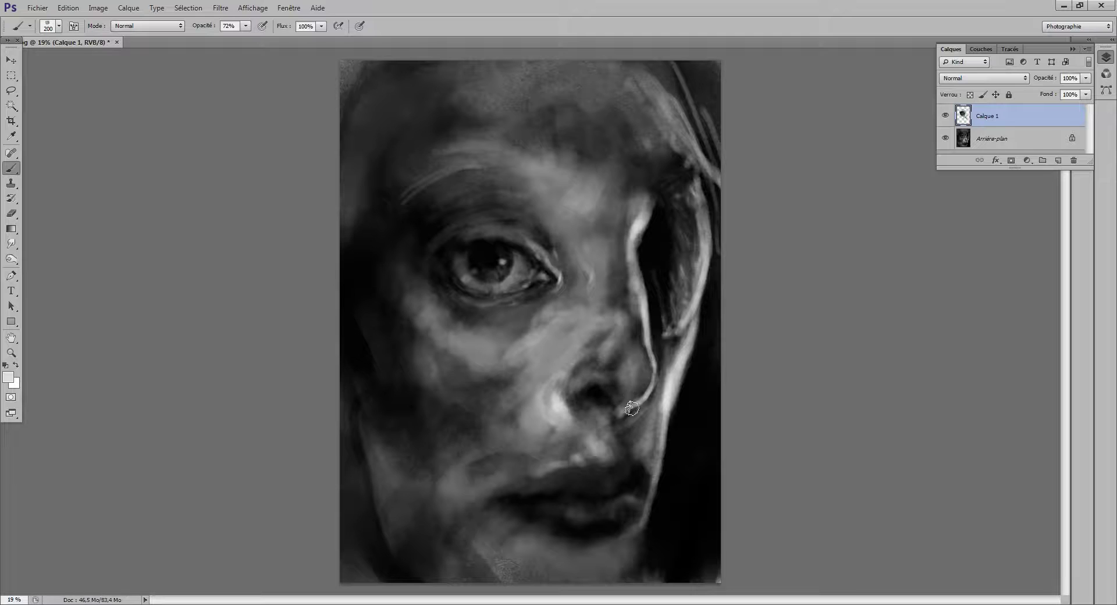
left_click_drag(606, 448, 623, 465)
Reduce the brush and paint light grey highlights on the lower lip and the chin below it.
key("bracketleft")
key("bracketleft")
key("bracketleft")
key("bracketleft")
key("bracketleft")
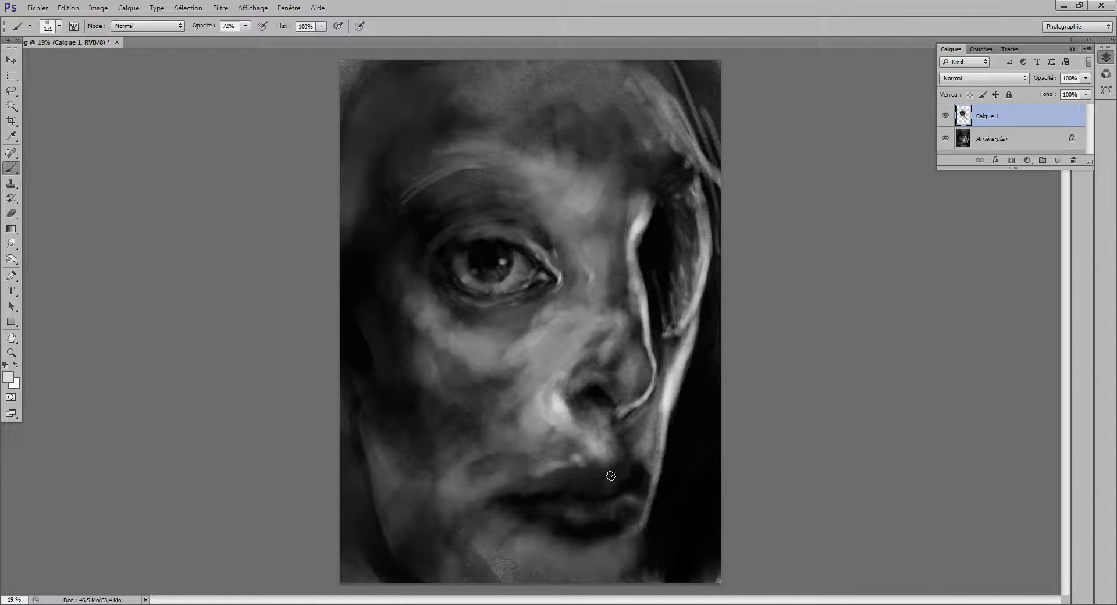
mouse_move(603, 516)
left_mouse_down()
mouse_move(581, 514)
mouse_move(607, 515)
left_mouse_up()
key("bracketleft")
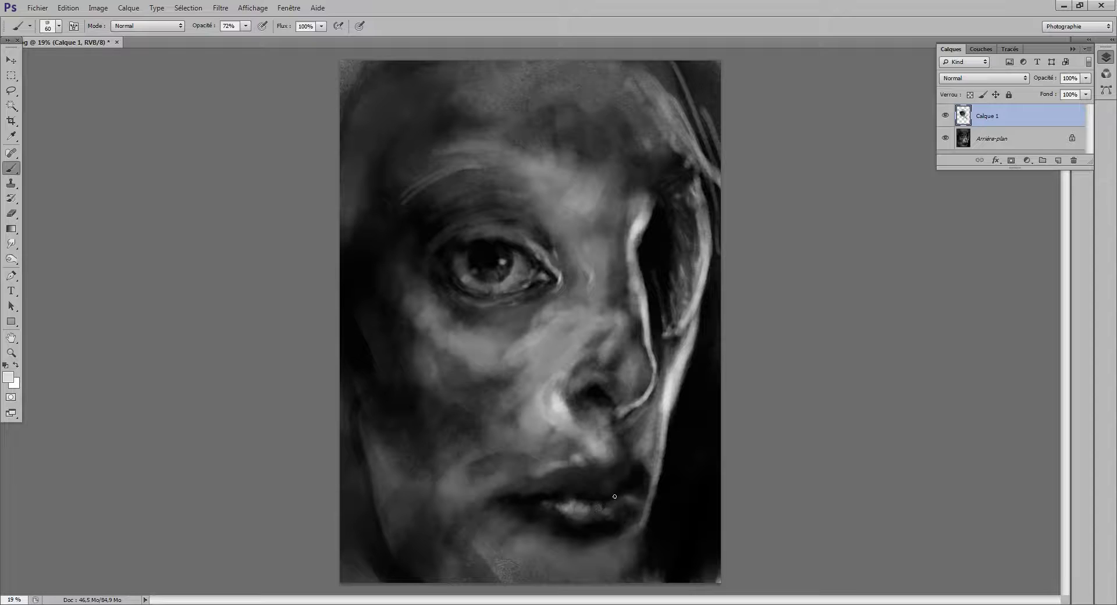
left_click_drag(564, 557, 587, 568)
mouse_move(534, 553)
left_mouse_down()
mouse_move(569, 570)
mouse_move(615, 561)
mouse_move(575, 582)
mouse_move(622, 566)
mouse_move(613, 584)
mouse_move(574, 585)
mouse_move(549, 561)
left_mouse_up()
Enlarge the brush and paint a textured light area behind the near jaw in the lower corner of the canvas.
key("bracketright")
key("bracketright")
key("bracketright")
key("bracketright")
key("bracketright")
key("bracketright")
key("bracketright")
key("bracketright")
key("bracketright")
key("bracketright")
mouse_move(390, 483)
left_mouse_down()
mouse_move(355, 408)
mouse_move(377, 478)
left_mouse_up()
key("bracketleft")
key("bracketleft")
key("bracketleft")
key("bracketleft")
mouse_move(380, 533)
left_mouse_down()
mouse_move(345, 448)
mouse_move(351, 489)
mouse_move(394, 556)
left_mouse_up()
left_click_drag(352, 489, 397, 558)
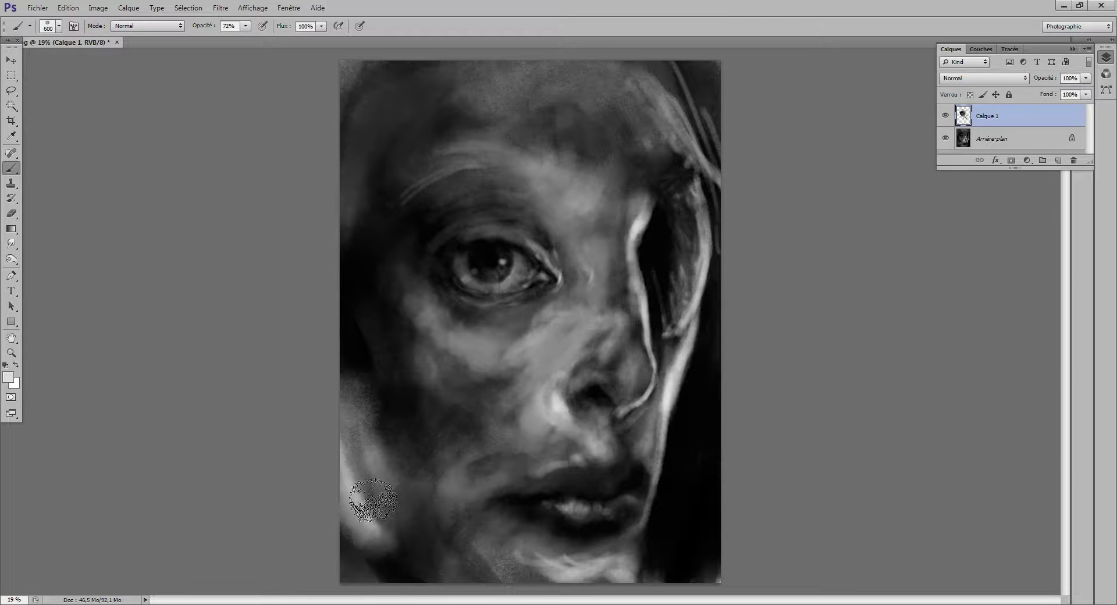
Sharpen the near jawline with smaller bright diagonal strokes, then enlarge the brush to 400 px.
key("bracketleft")
key("bracketleft")
key("bracketleft")
key("bracketleft")
key("bracketleft")
key("bracketleft")
left_click_drag(349, 469, 397, 559)
key("bracketright")
mouse_move(348, 520)
left_mouse_down()
mouse_move(414, 580)
mouse_move(363, 529)
mouse_move(412, 516)
mouse_move(378, 560)
mouse_move(399, 524)
mouse_move(404, 590)
mouse_move(385, 585)
left_mouse_up()
key("bracketright")
key("bracketright")
key("bracketright")
key("bracketright")
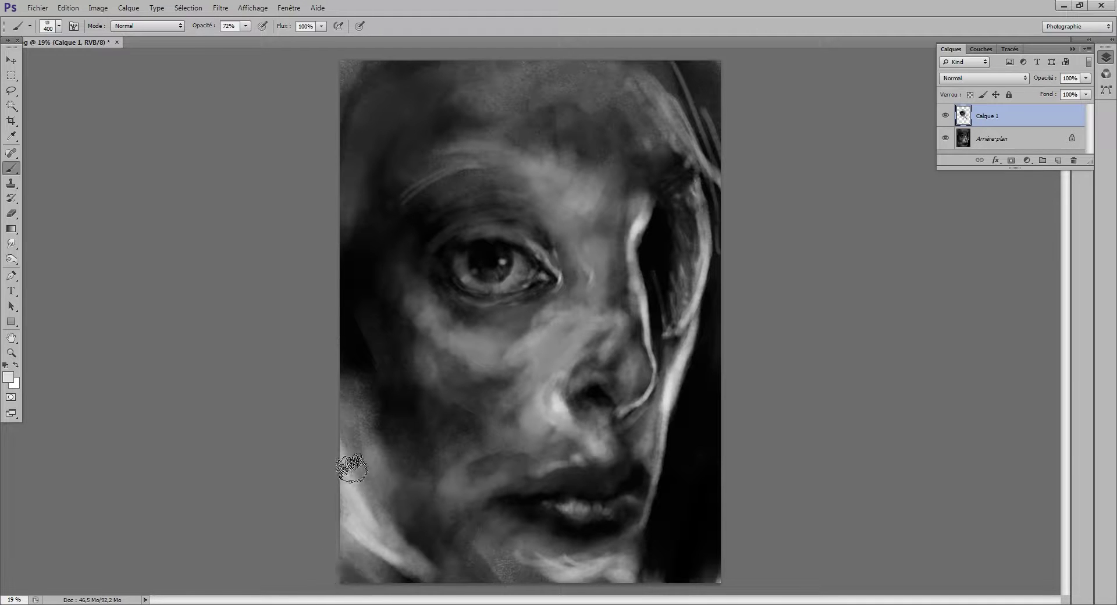
Paint a bright textured strip behind the near jaw and cheek, extending it up to eye level with brush sizes up to 600 px.
key("bracketleft")
mouse_move(344, 486)
left_mouse_down()
mouse_move(377, 468)
mouse_move(364, 425)
mouse_move(377, 413)
mouse_move(353, 377)
left_mouse_up()
key("bracketleft")
mouse_move(383, 441)
left_mouse_down()
mouse_move(347, 356)
mouse_move(344, 372)
mouse_move(374, 392)
mouse_move(374, 335)
mouse_move(350, 298)
left_mouse_up()
key("bracketright")
key("bracketright")
key("bracketright")
key("bracketright")
key("bracketleft")
key("bracketleft")
key("bracketleft")
key("bracketleft")
key("bracketleft")
key("bracketleft")
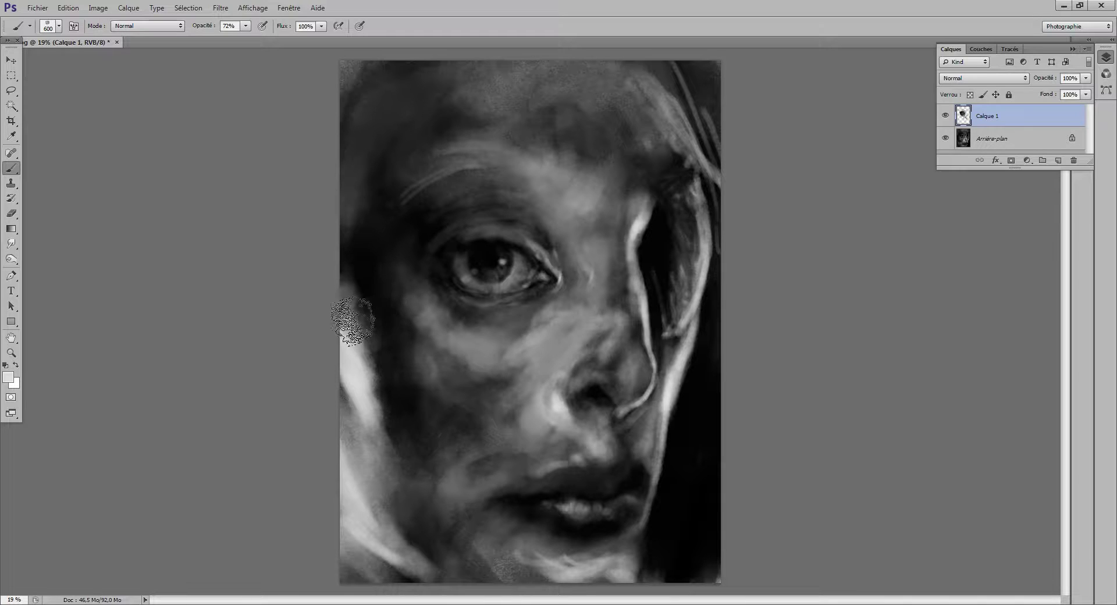
key("bracketleft")
key("bracketleft")
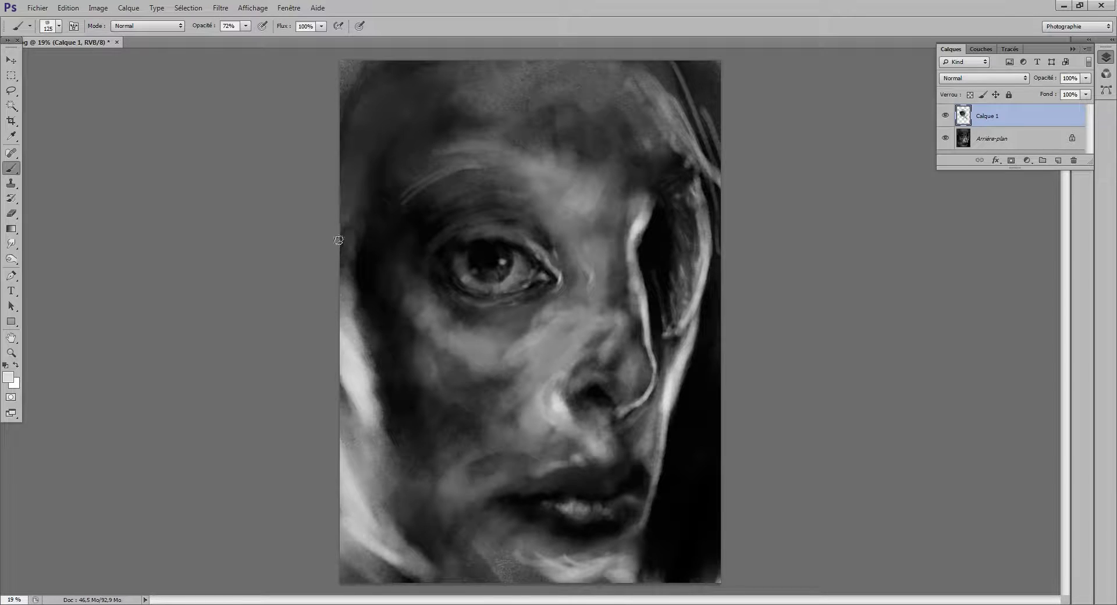
Lighten the brow area above the eye with soft light grey strokes and add a small highlight at the inner brow.
key("bracketright")
key("bracketright")
key("bracketright")
key("bracketright")
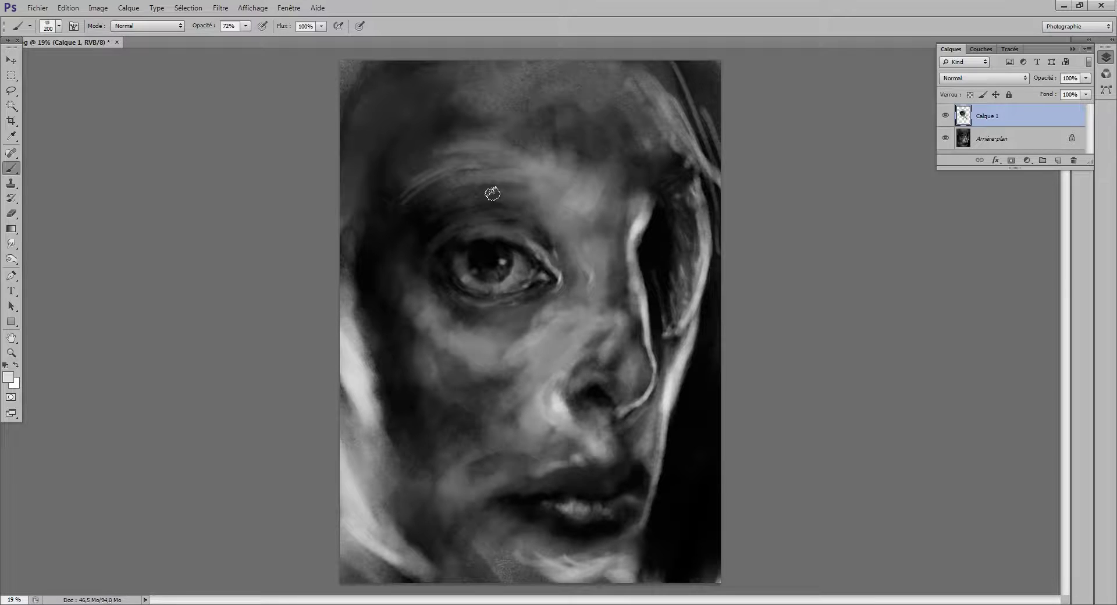
key("bracketleft")
key("bracketleft")
key("bracketleft")
key("bracketleft")
key("bracketleft")
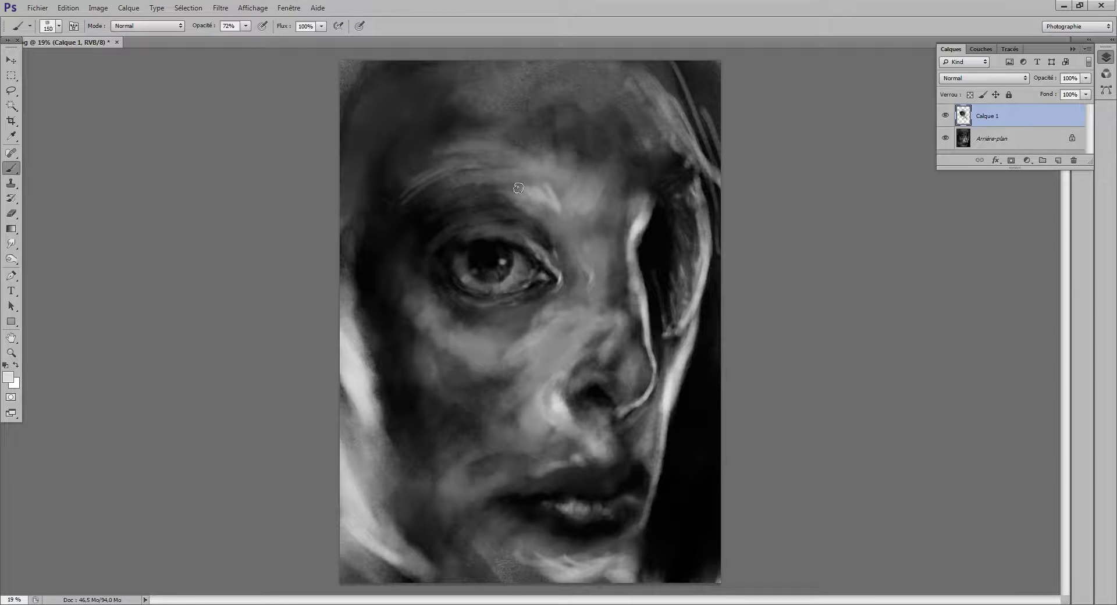
Sample black from the background and paint fine eyebrow hairs over the inner part of the brow.
left_click(697, 406, "alt")
mouse_move(483, 213)
left_mouse_down()
mouse_move(500, 203)
mouse_move(489, 189)
mouse_move(518, 193)
mouse_move(536, 215)
mouse_move(525, 185)
mouse_move(547, 192)
mouse_move(562, 218)
left_mouse_up()
key("bracketleft")
key("bracketleft")
key("bracketleft")
key("bracketleft")
key("bracketleft")
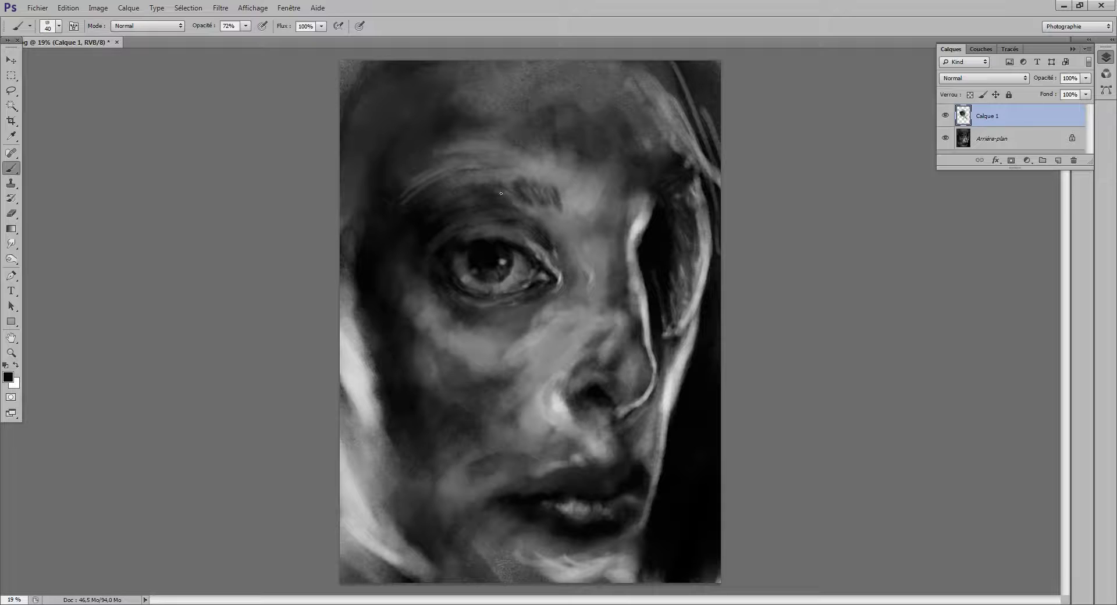
key("bracketright")
left_click_drag(500, 189, 524, 192)
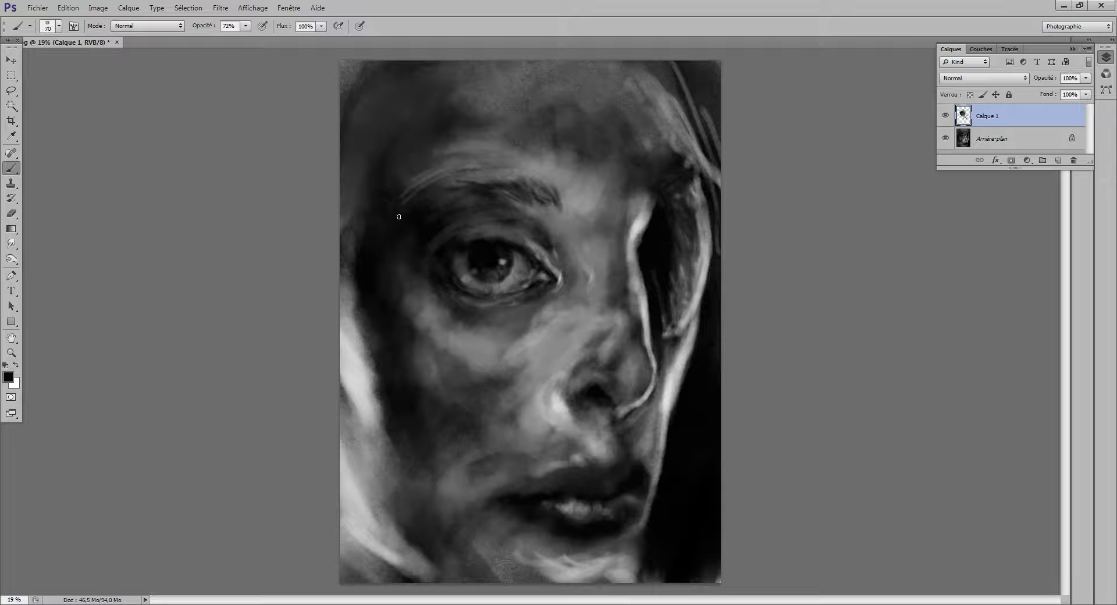
Thicken and darken the eyebrow in black, extending its inner end towards the nose bridge.
key("bracketright")
key("bracketright")
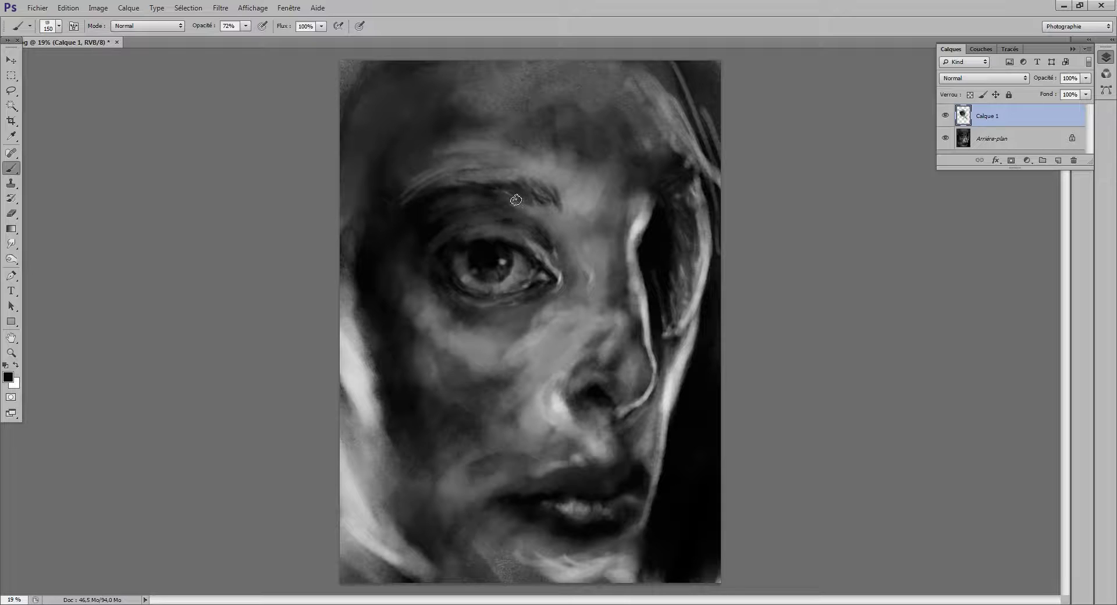
left_click_drag(517, 194, 573, 217)
key("bracketleft")
key("bracketleft")
key("bracketright")
key("bracketright")
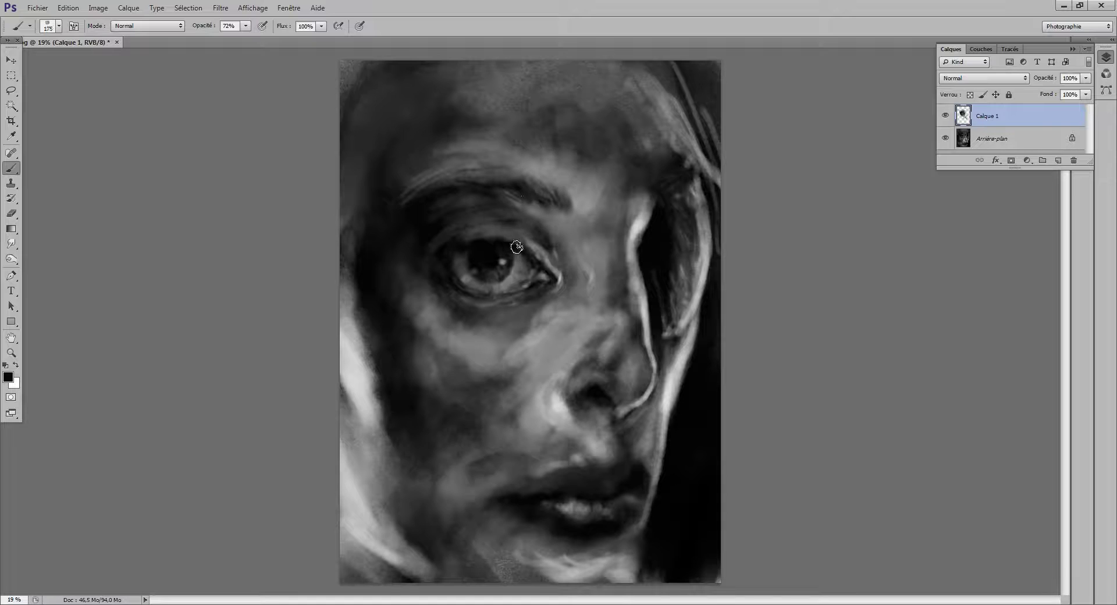
Reduce the brush and define the eyelid folds, lash lines and eye contour with thin black strokes.
key("bracketleft")
key("bracketleft")
key("bracketleft")
key("bracketleft")
key("bracketleft")
key("bracketleft")
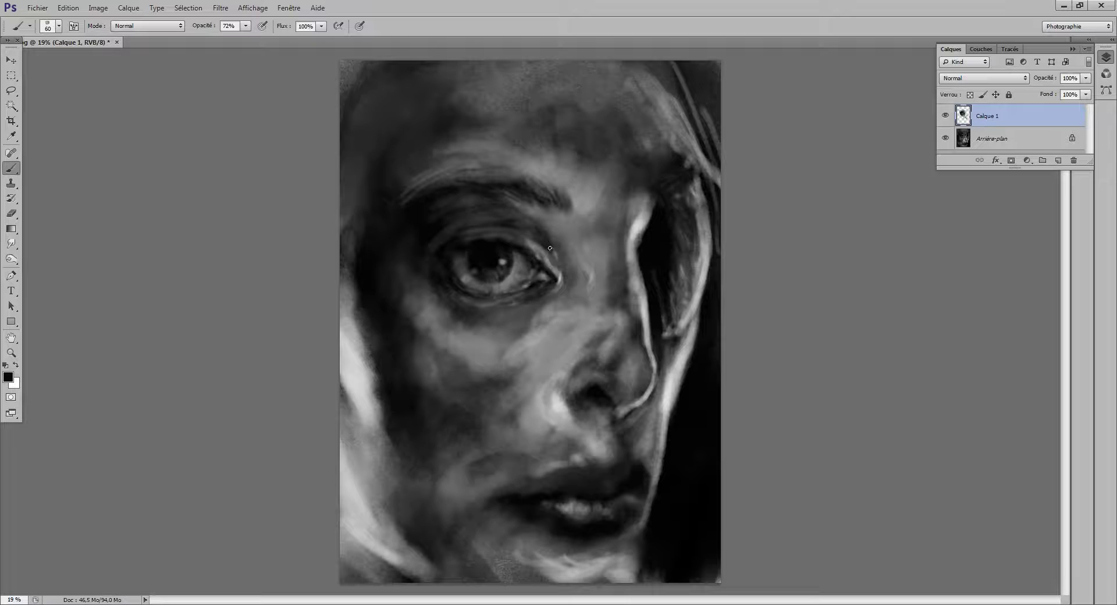
key("bracketright")
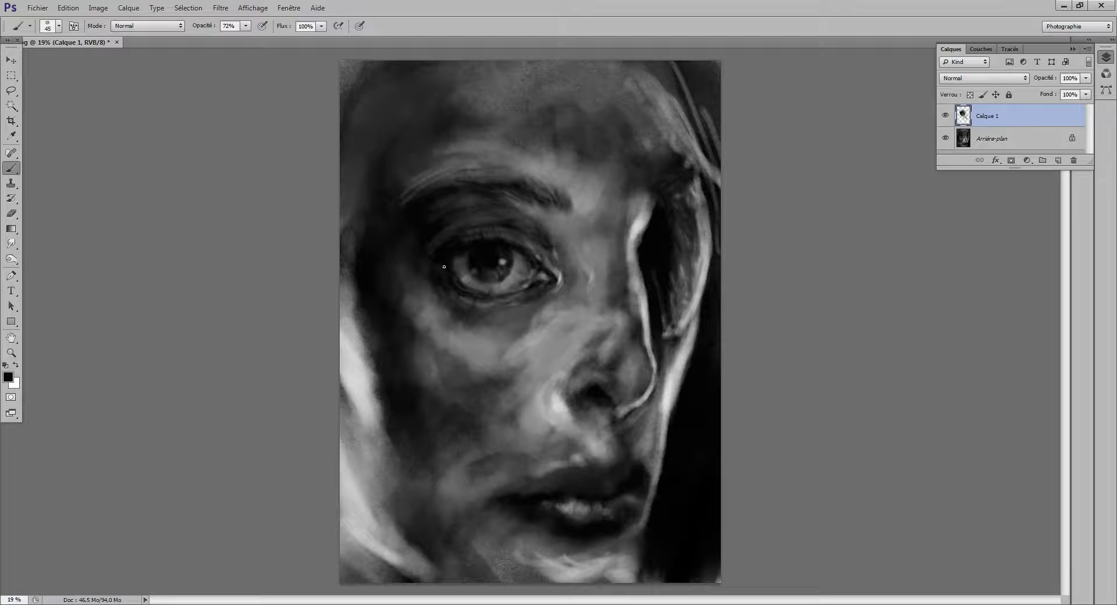
left_click(459, 300, "alt")
key("bracketleft")
key("bracketleft")
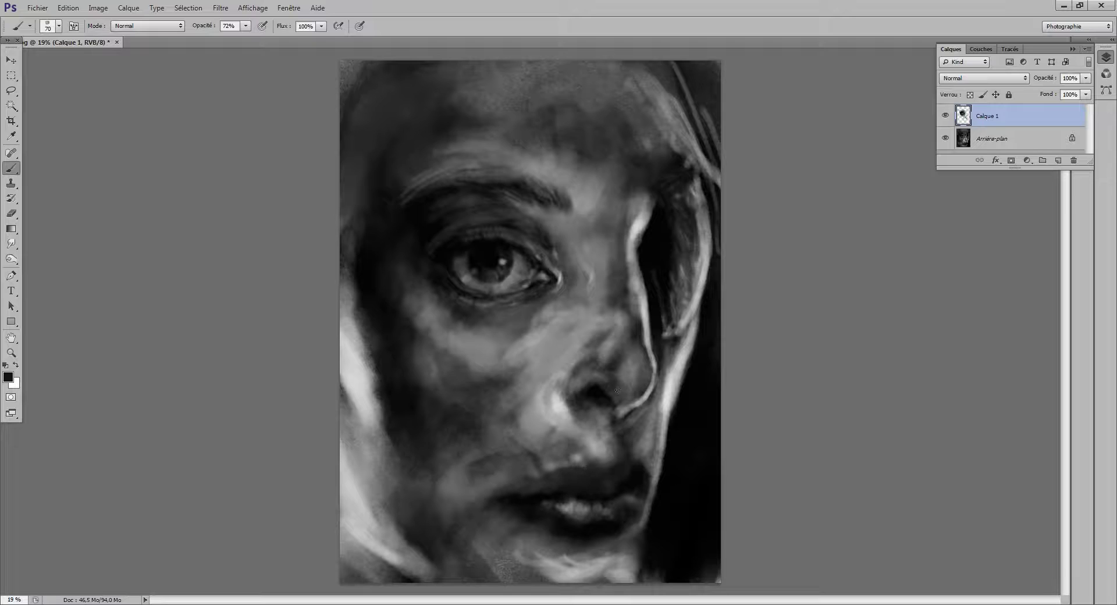
Sample a mid grey, soften the bright highlight beside the nostril and enlarge the brush to 175 px for the far brow.
left_click(551, 443, "alt")
key("bracketright")
key("bracketright")
key("bracketright")
key("bracketright")
key("bracketright")
key("bracketright")
key("bracketright")
key("bracketright")
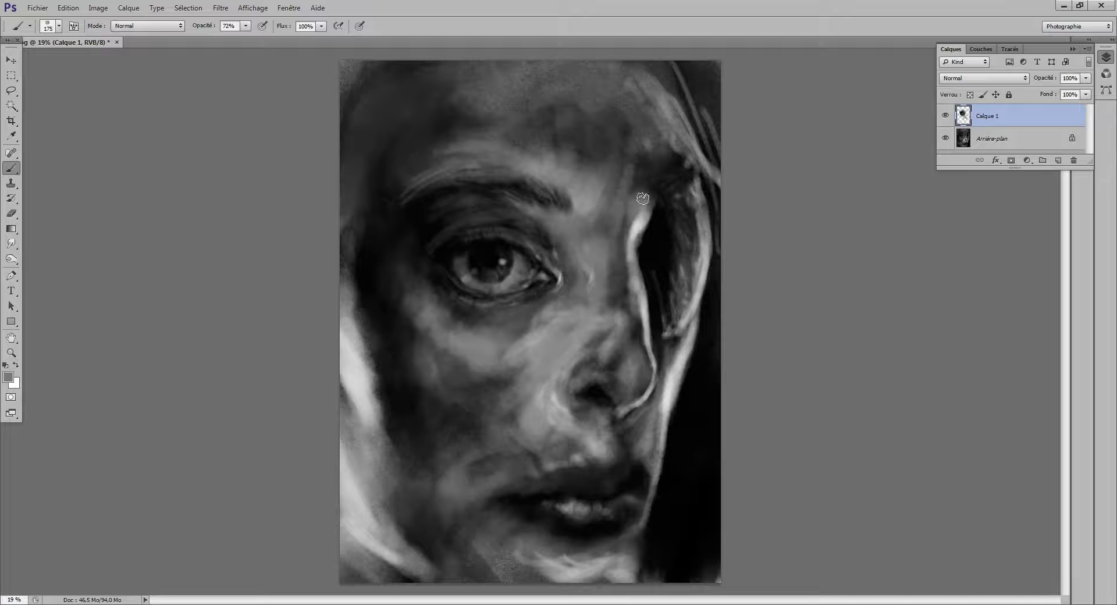
Enlarge the brush to 250 px and paint a light grey patch on the forehead above the far eye socket.
key("bracketright")
mouse_move(672, 118)
left_mouse_down()
mouse_move(658, 180)
mouse_move(656, 165)
mouse_move(640, 193)
left_mouse_up()
key("bracketright")
mouse_move(651, 98)
left_mouse_down()
mouse_move(667, 143)
mouse_move(658, 88)
mouse_move(681, 132)
mouse_move(678, 156)
mouse_move(639, 82)
mouse_move(666, 265)
mouse_move(704, 328)
mouse_move(657, 121)
mouse_move(656, 227)
mouse_move(643, 221)
mouse_move(637, 132)
mouse_move(659, 106)
mouse_move(671, 143)
mouse_move(667, 117)
left_mouse_up()
left_click(680, 381, "alt")
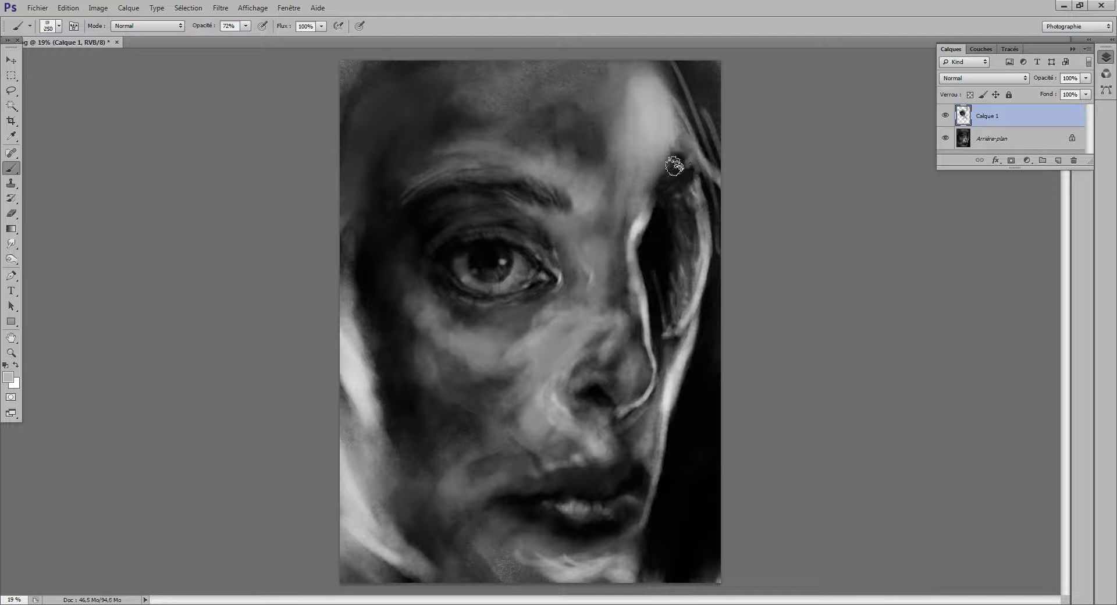
Extend the light grey forehead patch up to the hairline and down along the upper edge of the far eye socket.
key("bracketleft")
key("bracketleft")
key("bracketleft")
key("bracketleft")
mouse_move(673, 157)
left_mouse_down()
mouse_move(661, 169)
mouse_move(682, 165)
mouse_move(666, 182)
mouse_move(675, 180)
left_mouse_up()
key("bracketright")
mouse_move(651, 106)
left_mouse_down()
mouse_move(641, 160)
mouse_move(643, 84)
mouse_move(675, 86)
mouse_move(684, 121)
left_mouse_up()
key("bracketright")
key("bracketright")
key("bracketright")
key("bracketright")
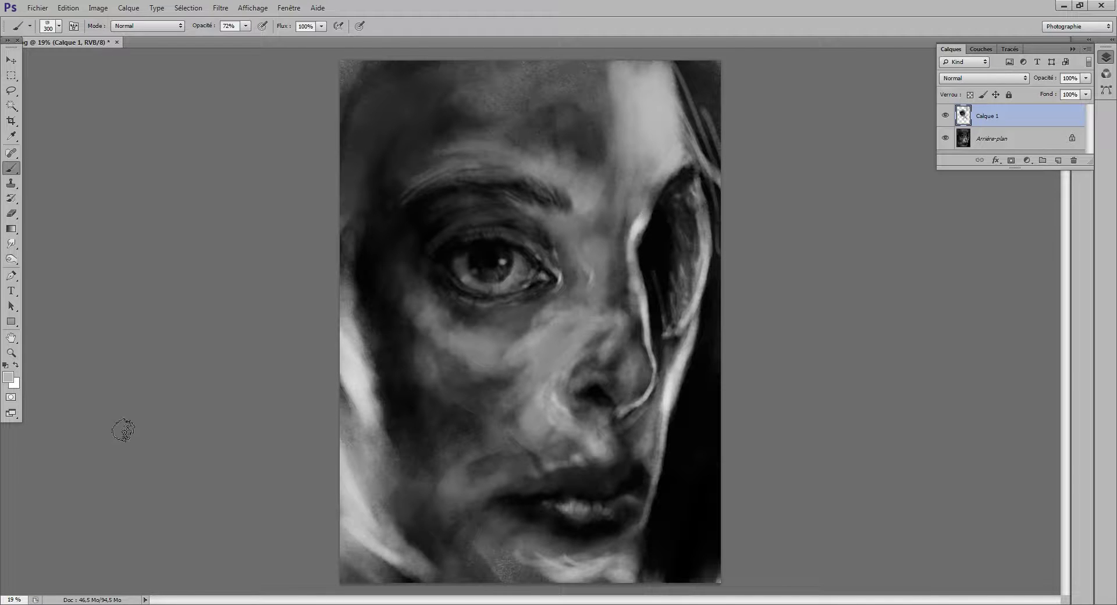
Switch the paint colour to white and add bright highlights and lighter streaks across the far side of the forehead.
left_click(16, 365)
mouse_move(657, 86)
left_mouse_down()
mouse_move(655, 201)
mouse_move(657, 140)
mouse_move(654, 189)
mouse_move(676, 110)
mouse_move(674, 137)
mouse_move(663, 107)
mouse_move(686, 163)
mouse_move(662, 68)
mouse_move(663, 111)
mouse_move(653, 115)
mouse_move(638, 89)
mouse_move(631, 189)
mouse_move(608, 110)
mouse_move(611, 129)
mouse_move(594, 109)
mouse_move(607, 187)
mouse_move(593, 94)
mouse_move(583, 134)
mouse_move(556, 101)
mouse_move(600, 192)
left_mouse_up()
key("bracketleft")
key("bracketleft")
key("bracketleft")
key("bracketleft")
key("bracketleft")
key("bracketright")
key("bracketright")
key("bracketright")
key("bracketright")
key("bracketright")
key("bracketright")
key("bracketright")
key("bracketleft")
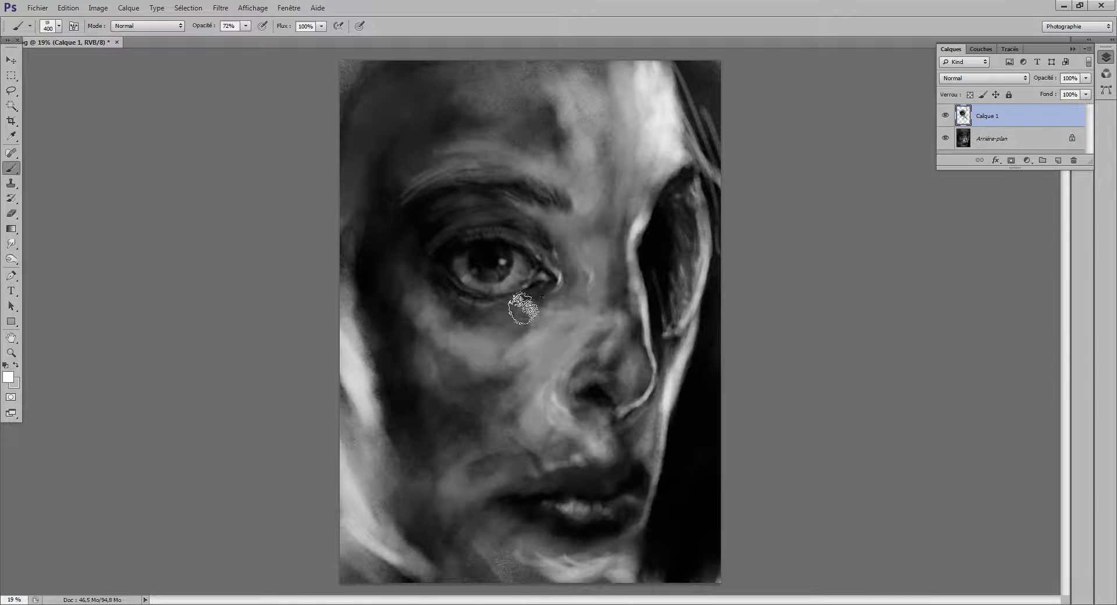
Reduce the brush and paint a white catchlight in the eye plus brighter reflections on the eyeball beside the iris.
key("bracketleft")
key("bracketleft")
key("bracketleft")
key("bracketleft")
key("bracketleft")
mouse_move(469, 266)
left_mouse_down()
mouse_move(472, 284)
mouse_move(463, 282)
mouse_move(482, 291)
mouse_move(476, 270)
mouse_move(482, 277)
left_mouse_up()
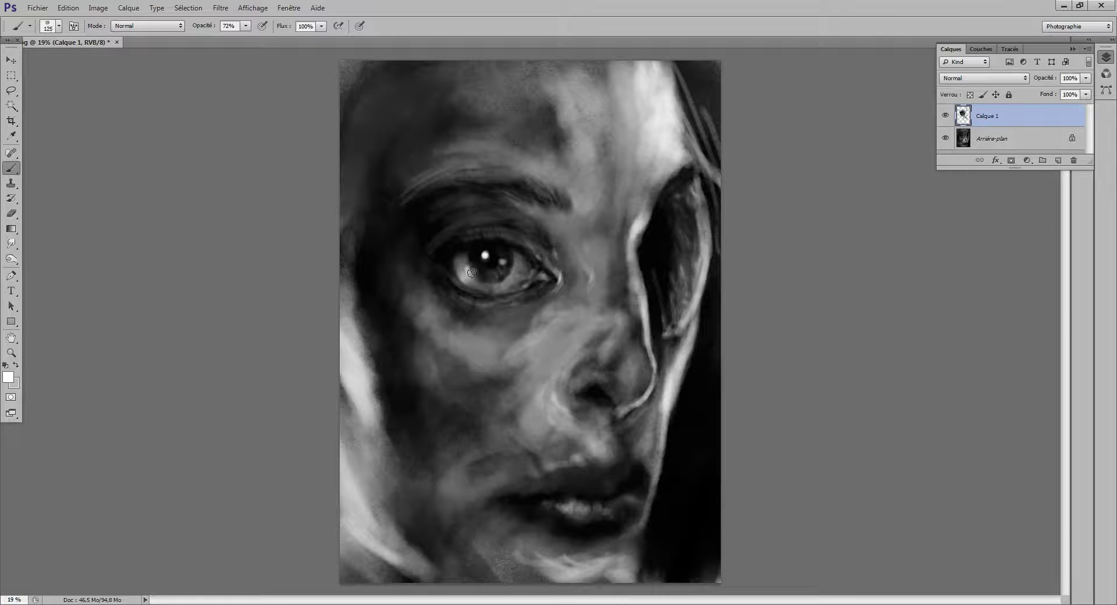
Paint white highlights across the cheekbone under the eye, beside the nostril and along the skin above the upper lip, varying the brush size.
key("bracketright")
key("bracketright")
key("bracketright")
key("bracketright")
key("bracketright")
key("bracketright")
key("bracketright")
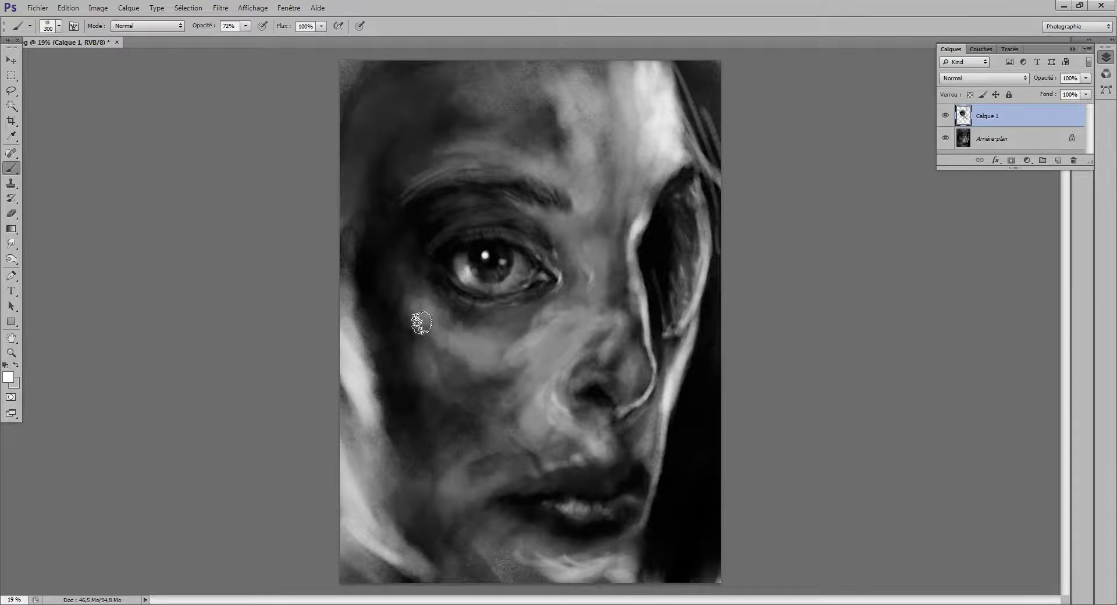
mouse_move(419, 324)
left_mouse_down()
mouse_move(503, 360)
mouse_move(512, 340)
mouse_move(451, 326)
mouse_move(522, 324)
mouse_move(497, 330)
mouse_move(518, 337)
mouse_move(520, 328)
mouse_move(491, 332)
mouse_move(532, 324)
mouse_move(480, 362)
mouse_move(526, 367)
mouse_move(524, 420)
mouse_move(539, 437)
mouse_move(520, 441)
mouse_move(572, 456)
mouse_move(503, 487)
mouse_move(631, 452)
left_mouse_up()
key("bracketleft")
key("bracketleft")
key("bracketleft")
key("bracketleft")
key("bracketleft")
key("bracketleft")
key("bracketleft")
key("bracketright")
key("bracketright")
key("bracketright")
key("bracketleft")
key("bracketright")
key("bracketright")
key("bracketright")
key("bracketright")
key("bracketright")
key("bracketright")
key("bracketright")
key("bracketleft")
key("bracketleft")
key("bracketleft")
key("bracketleft")
key("bracketleft")
key("bracketleft")
key("bracketright")
key("bracketright")
key("bracketright")
key("bracketright")
key("bracketright")
key("bracketright")
key("bracketright")
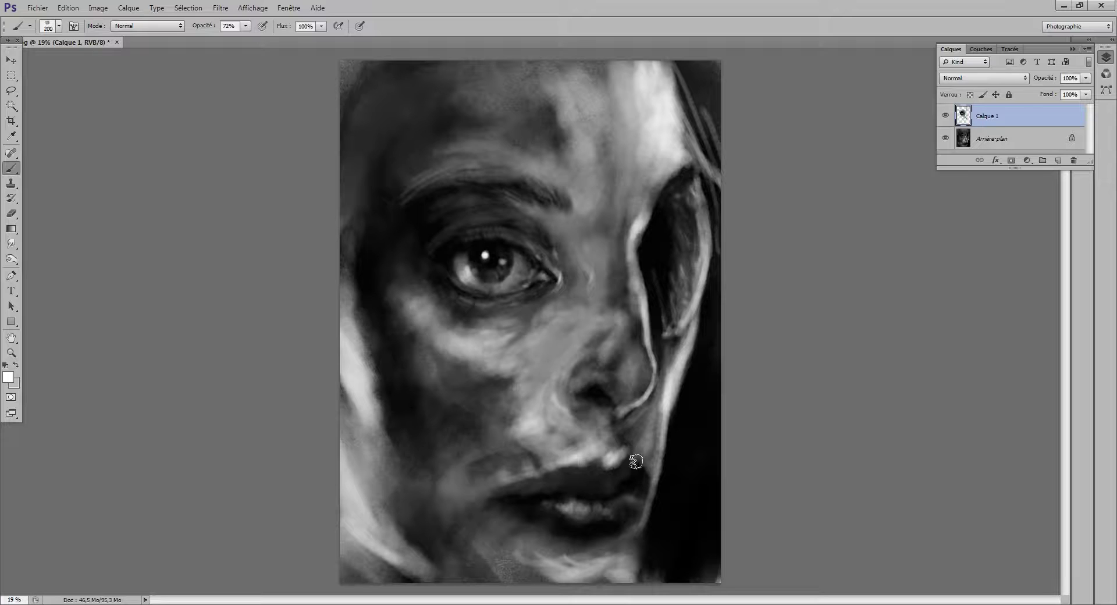
Reduce the brush and paint small bright highlights on the philtrum just above the upper lip.
key("bracketleft")
key("bracketleft")
key("bracketleft")
key("bracketleft")
left_click_drag(627, 445, 621, 461)
Vary the brush between 500 and 150 and paint white highlights on the skin around the far end of the upper lip.
key("bracketright")
key("bracketright")
key("bracketright")
key("bracketright")
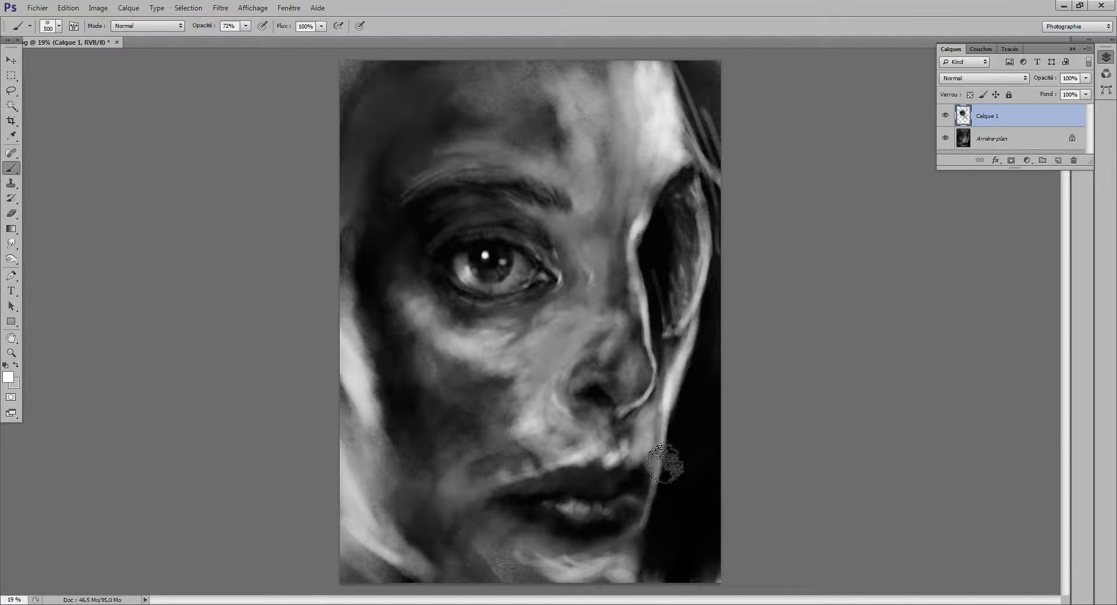
key("bracketleft")
key("bracketleft")
key("bracketleft")
key("bracketleft")
key("bracketleft")
key("bracketleft")
key("bracketright")
key("bracketright")
key("bracketright")
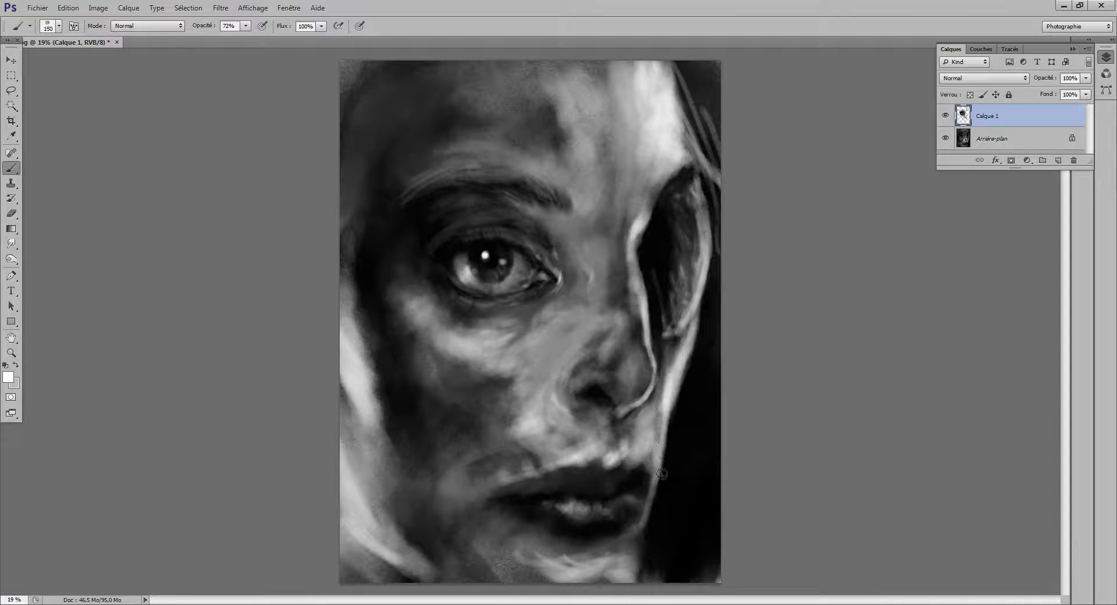
left_click_drag(651, 456, 659, 477)
Sample grey tones from the face and reshape the far corner of the mouth and the chin edge below it.
left_click(646, 491, "alt")
key("bracketleft")
key("bracketleft")
mouse_move(653, 472)
left_mouse_down()
mouse_move(650, 459)
mouse_move(659, 531)
mouse_move(645, 547)
left_mouse_up()
left_click(659, 446, "alt")
left_click_drag(659, 508, 643, 557)
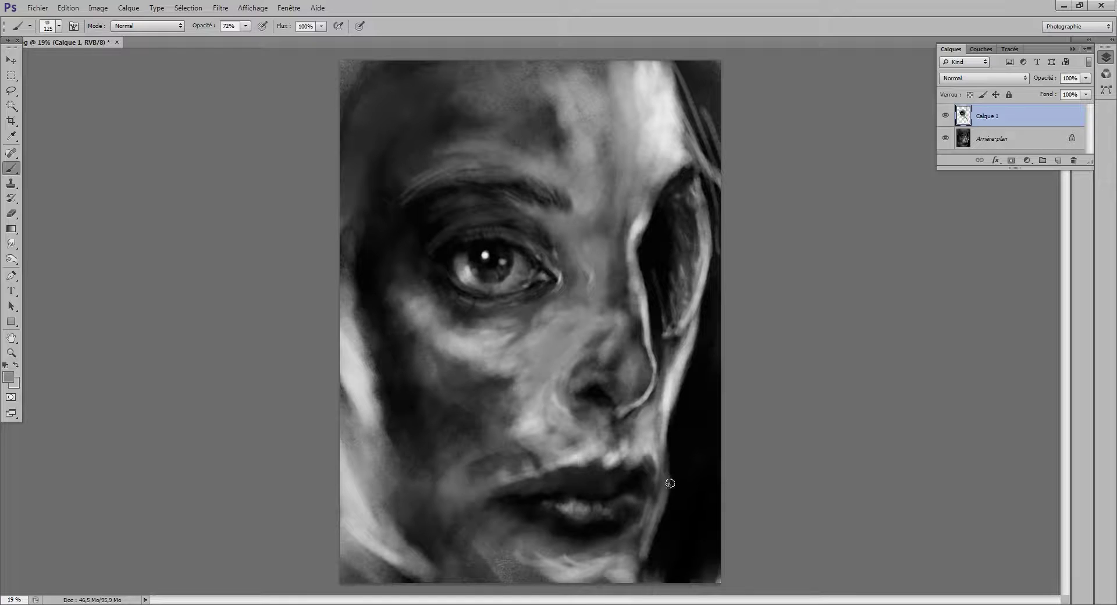
Paint the far cheek contour in a sampled light grey and extend the light edge down to the chin.
mouse_move(672, 427)
left_mouse_down()
mouse_move(669, 480)
mouse_move(691, 369)
mouse_move(678, 419)
mouse_move(676, 389)
mouse_move(674, 416)
mouse_move(690, 368)
mouse_move(678, 430)
mouse_move(706, 350)
mouse_move(693, 326)
mouse_move(698, 372)
mouse_move(704, 302)
mouse_move(699, 362)
mouse_move(708, 323)
left_mouse_up()
left_click(675, 388, "alt")
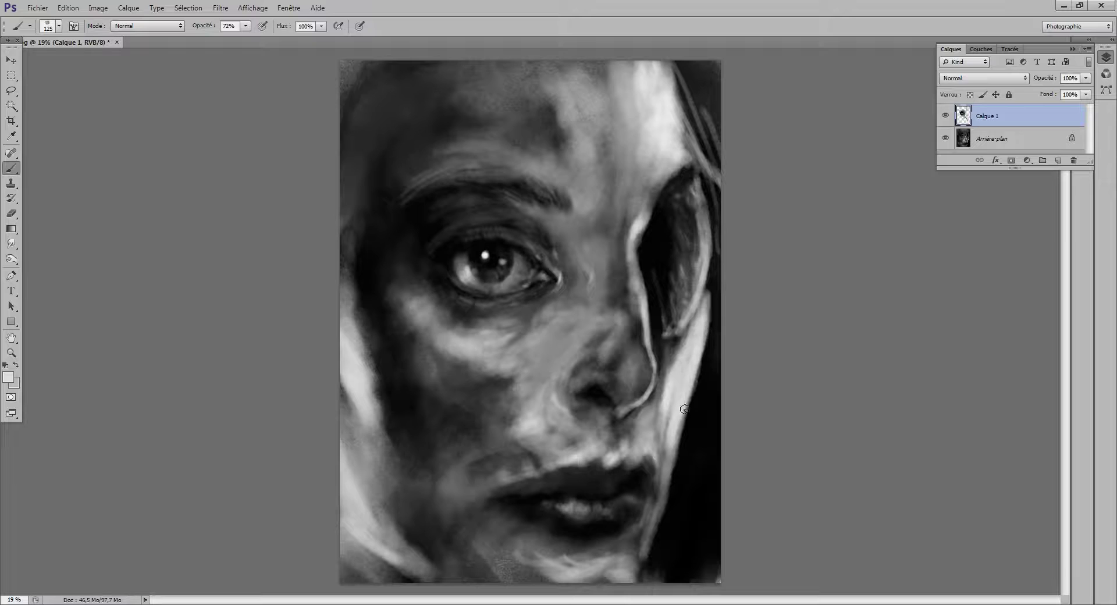
mouse_move(684, 409)
left_mouse_down()
mouse_move(703, 344)
mouse_move(692, 392)
mouse_move(702, 370)
left_mouse_up()
mouse_move(641, 568)
left_mouse_down()
mouse_move(643, 579)
mouse_move(641, 567)
left_mouse_up()
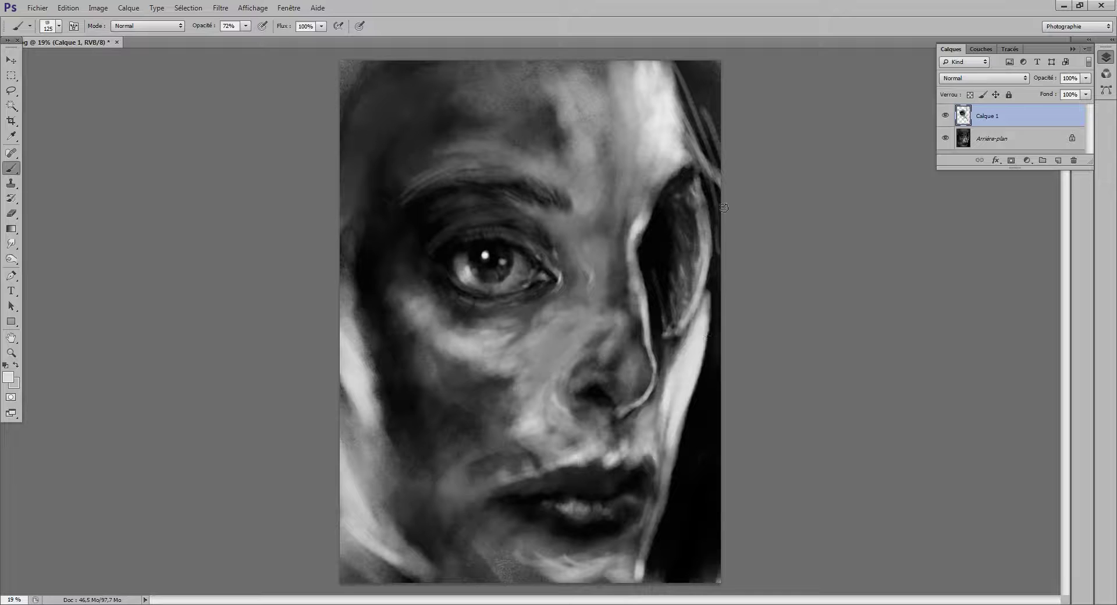
Sample black from the far eye socket and darken it into a patch shape reaching down over the cheek.
left_click(669, 316, "alt")
mouse_move(692, 243)
left_mouse_down()
mouse_move(690, 291)
mouse_move(692, 268)
mouse_move(705, 275)
mouse_move(692, 224)
mouse_move(716, 265)
mouse_move(704, 311)
mouse_move(718, 281)
mouse_move(717, 313)
mouse_move(704, 339)
mouse_move(692, 322)
mouse_move(696, 359)
left_mouse_up()
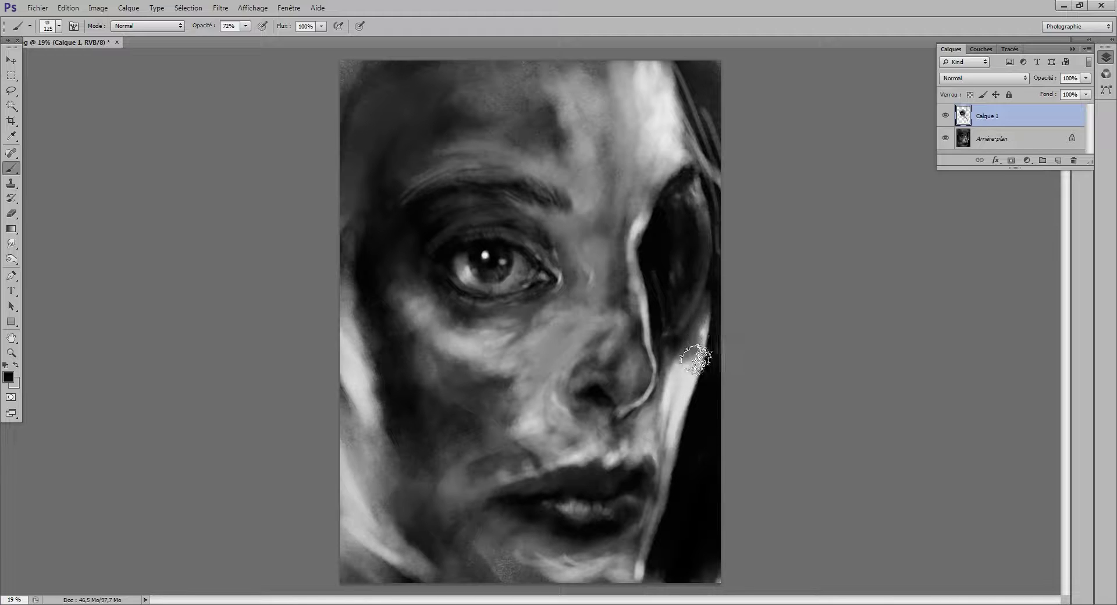
key("bracketright")
key("bracketright")
mouse_move(690, 322)
left_mouse_down()
mouse_move(700, 346)
mouse_move(686, 358)
mouse_move(700, 326)
mouse_move(707, 344)
mouse_move(696, 354)
mouse_move(714, 325)
mouse_move(686, 356)
left_mouse_up()
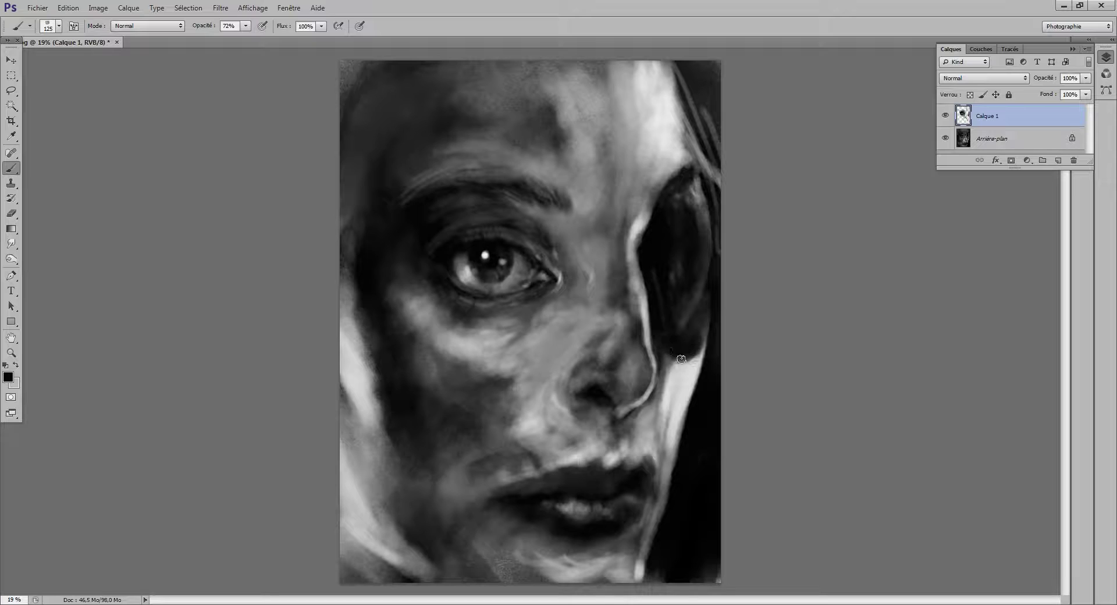
left_click_drag(678, 360, 704, 342)
Sample a grey from the cheek and paint a thin lighter rim along the outer edge of the dark eye patch.
left_click(695, 367, "alt")
key("bracketleft")
key("bracketleft")
key("bracketleft")
key("bracketright")
mouse_move(705, 327)
left_mouse_down()
mouse_move(720, 275)
mouse_move(705, 335)
mouse_move(722, 212)
left_mouse_up()
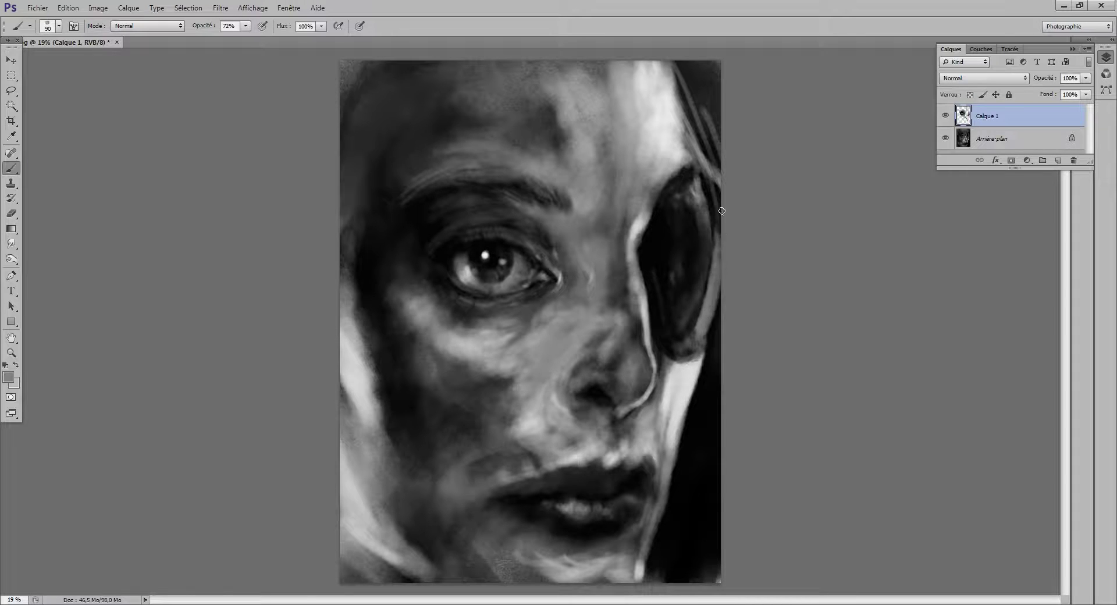
Widen the grey rim around the eye patch's outer and upper edge and blend it down to the cheek.
key("bracketright")
key("bracketright")
key("bracketright")
left_click_drag(716, 284, 720, 217)
left_click_drag(716, 260, 703, 198)
key("bracketright")
mouse_move(722, 239)
left_mouse_down()
mouse_move(713, 189)
mouse_move(723, 209)
mouse_move(705, 181)
left_mouse_up()
key("bracketleft")
key("bracketleft")
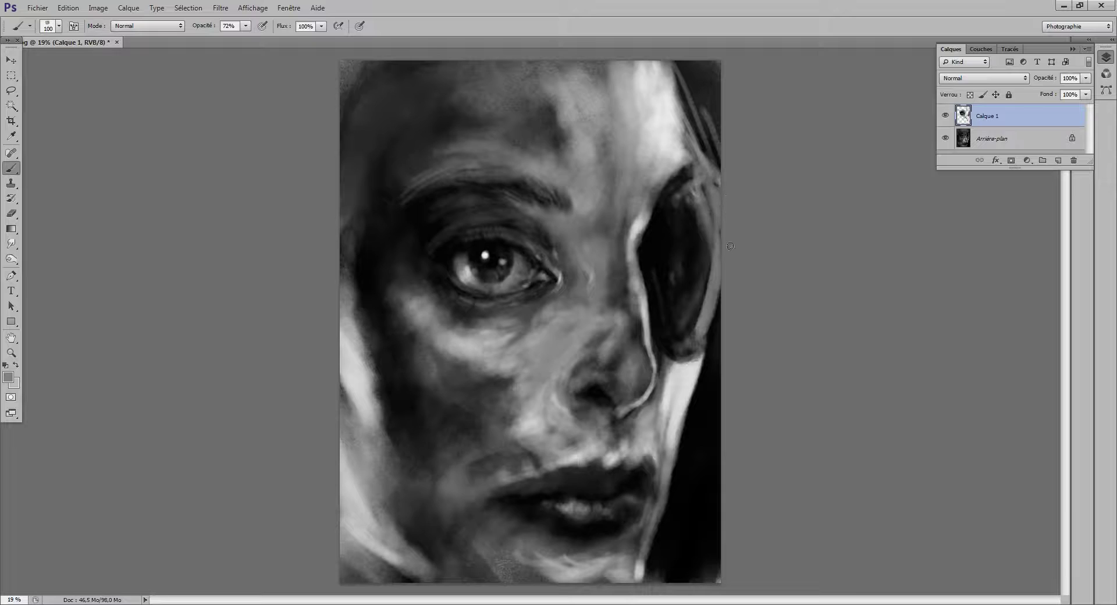
mouse_move(710, 338)
left_mouse_down()
mouse_move(719, 291)
mouse_move(707, 344)
left_mouse_up()
key("bracketleft")
key("bracketleft")
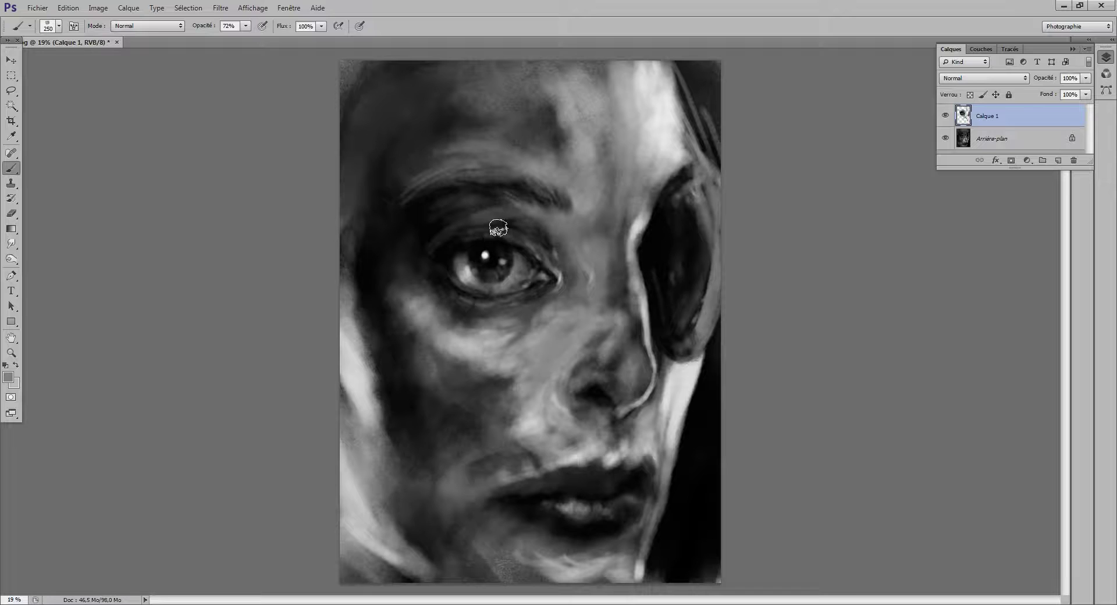
Enlarge the brush and lay soft grey over the upper eyelid and the dark skin beside the visible eye's outer corner.
key("bracketright")
key("bracketright")
key("bracketright")
key("bracketright")
key("bracketright")
key("bracketright")
key("bracketright")
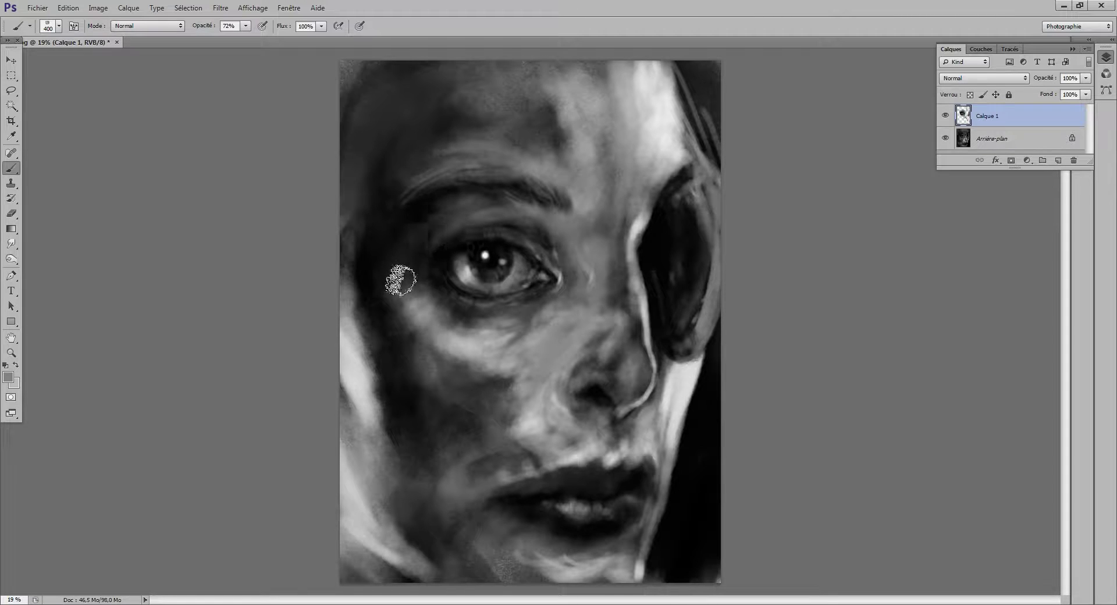
key("bracketleft")
key("bracketleft")
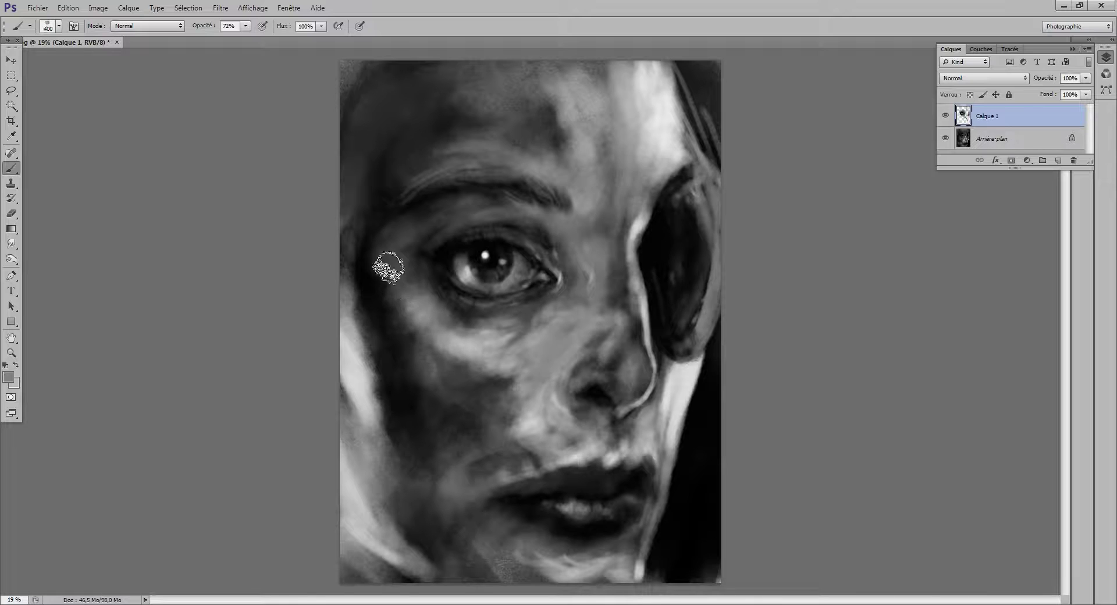
Lighten the shadowed temple, cheek and area around the eyebrow's outer end with a large soft grey brush.
key("bracketright")
key("bracketright")
key("bracketright")
key("bracketright")
key("bracketleft")
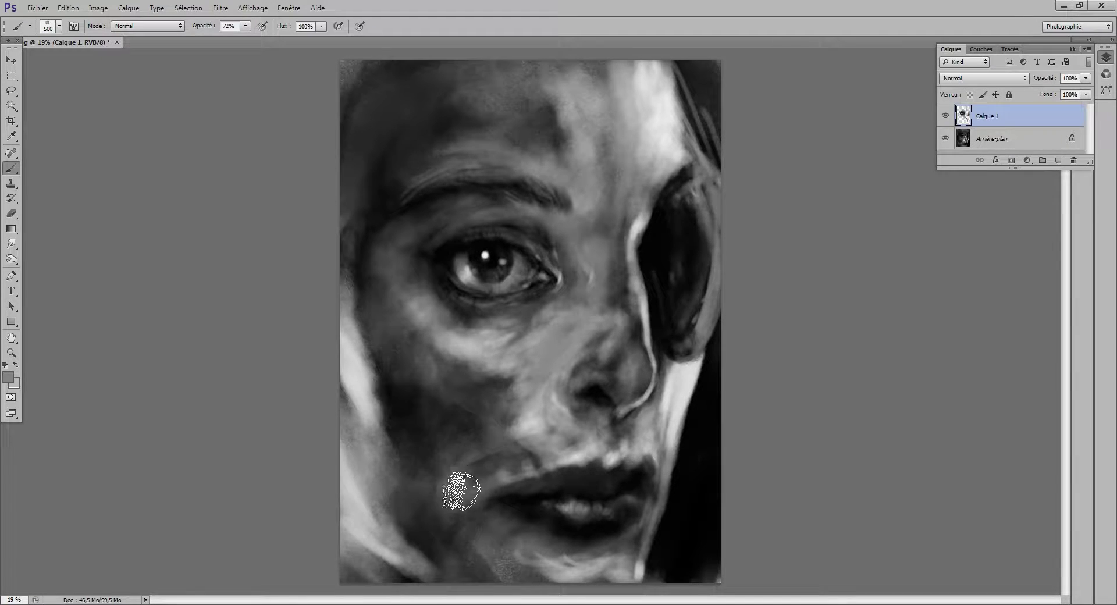
left_click_drag(446, 461, 408, 423)
key("bracketright")
key("bracketright")
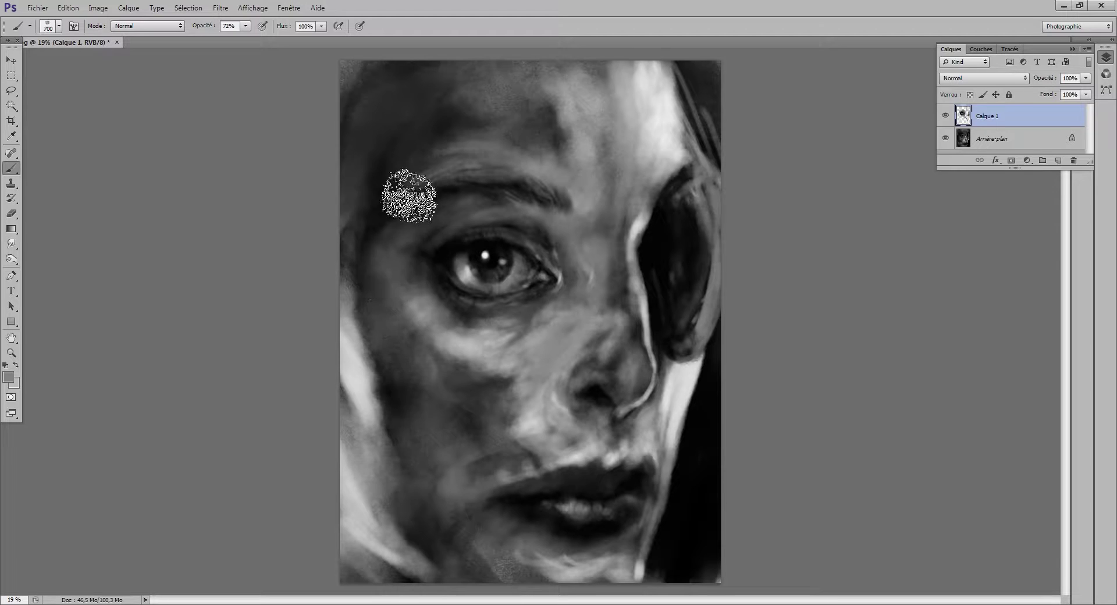
left_click_drag(410, 197, 416, 209)
key("bracketleft")
key("bracketleft")
key("bracketleft")
key("bracketleft")
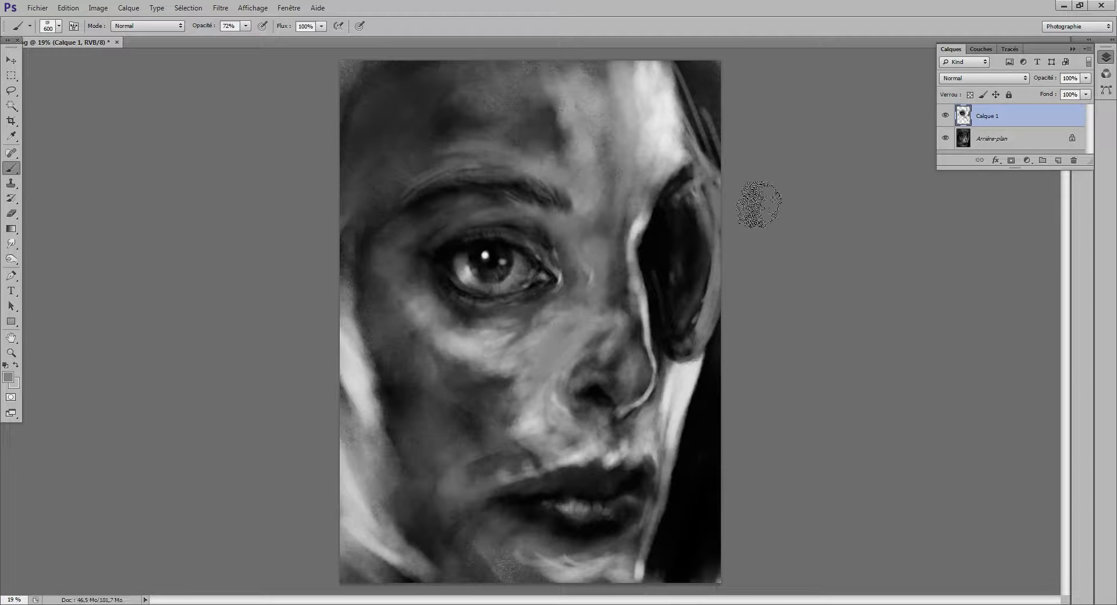
Sample black from the eye patch and deepen the patch's upper inner edge.
left_click(671, 234, "alt")
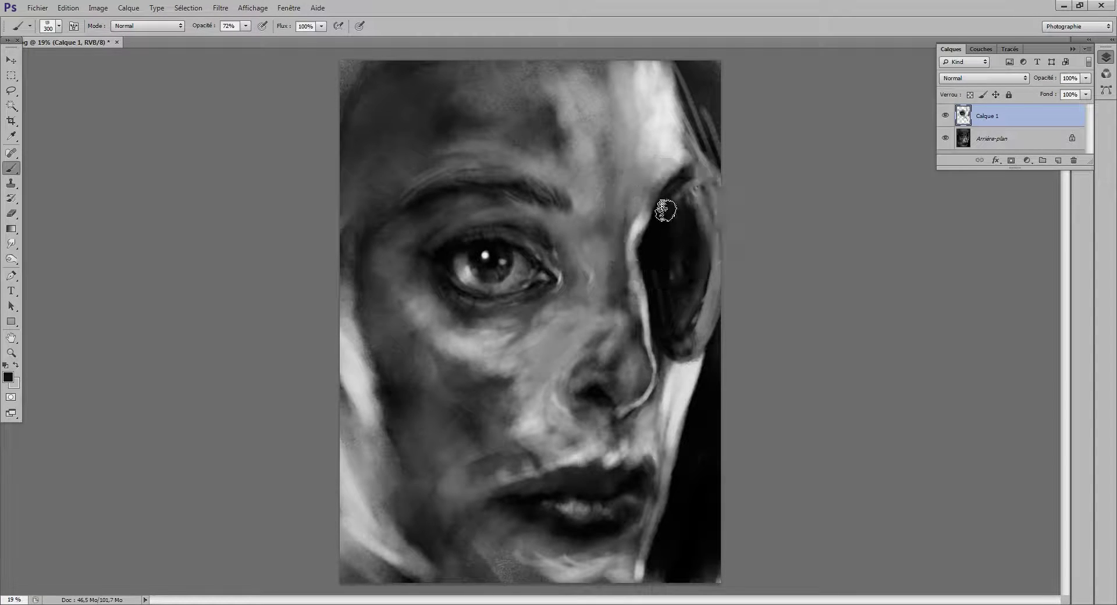
left_click_drag(689, 220, 658, 192)
key("bracketleft")
key("bracketleft")
key("bracketleft")
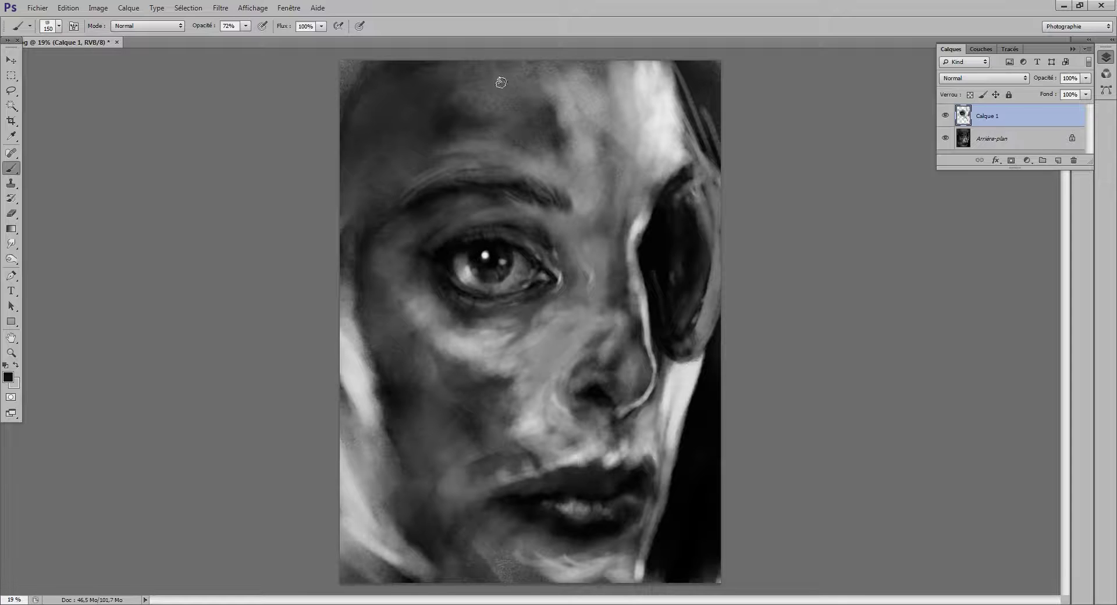
Paint a dark diagonal strap across the forehead down to the eye patch, thickening it with repeated strokes.
left_click_drag(501, 83, 652, 178)
key("bracketleft")
mouse_move(605, 141)
left_mouse_down()
mouse_move(651, 200)
mouse_move(578, 124)
mouse_move(668, 213)
mouse_move(604, 137)
mouse_move(651, 188)
left_mouse_up()
key("bracketright")
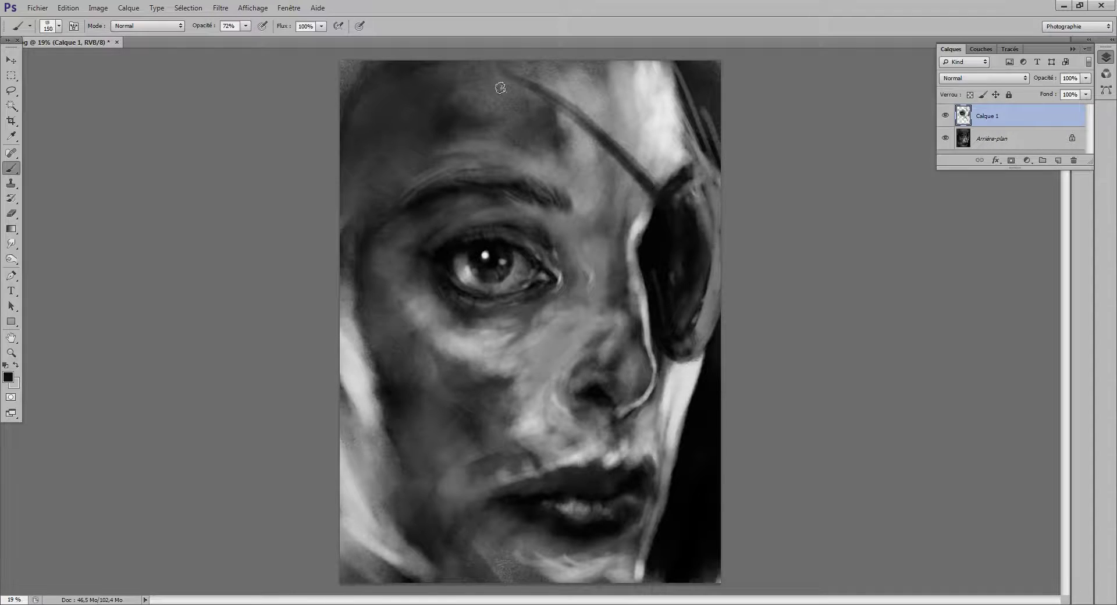
mouse_move(495, 70)
left_mouse_down()
mouse_move(541, 91)
mouse_move(474, 68)
mouse_move(569, 126)
mouse_move(504, 74)
mouse_move(666, 199)
left_mouse_up()
key("bracketright")
key("bracketright")
key("bracketright")
key("bracketleft")
key("bracketleft")
key("bracketleft")
left_click_drag(570, 107, 681, 214)
key("bracketleft")
key("bracketleft")
key("bracketleft")
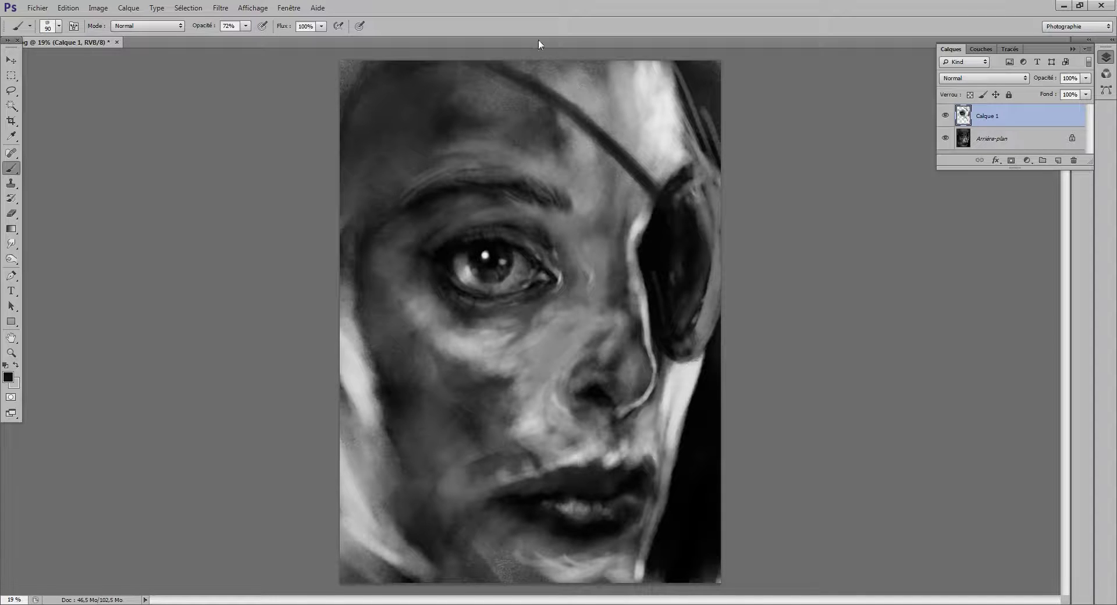
left_click_drag(539, 39, 583, 72)
key("bracketright")
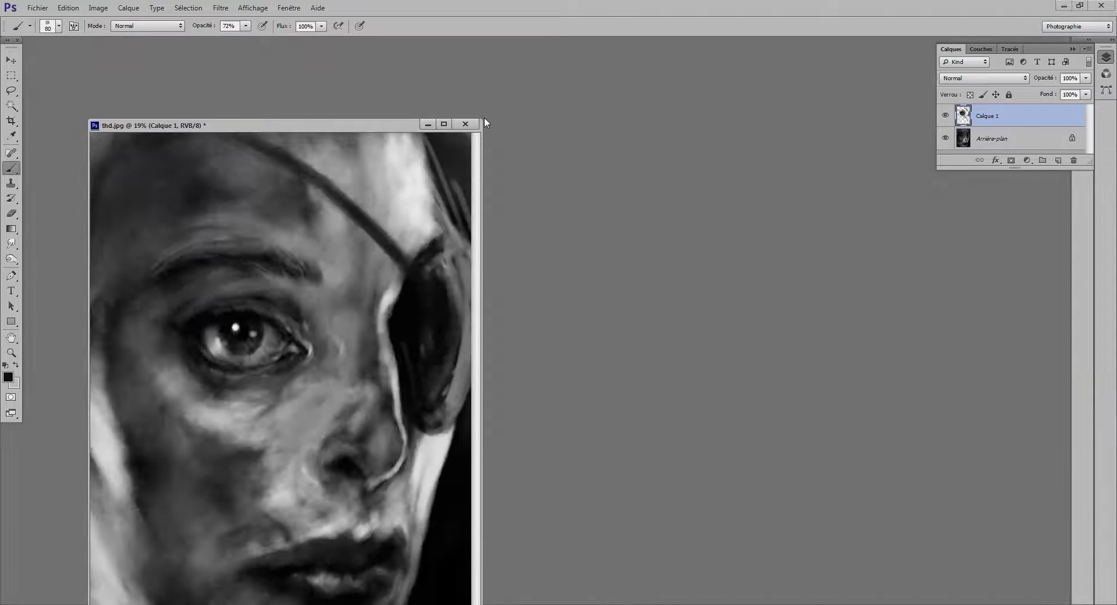
mouse_move(400, 132)
left_mouse_down()
mouse_move(495, 43)
mouse_move(546, 57)
left_mouse_up()
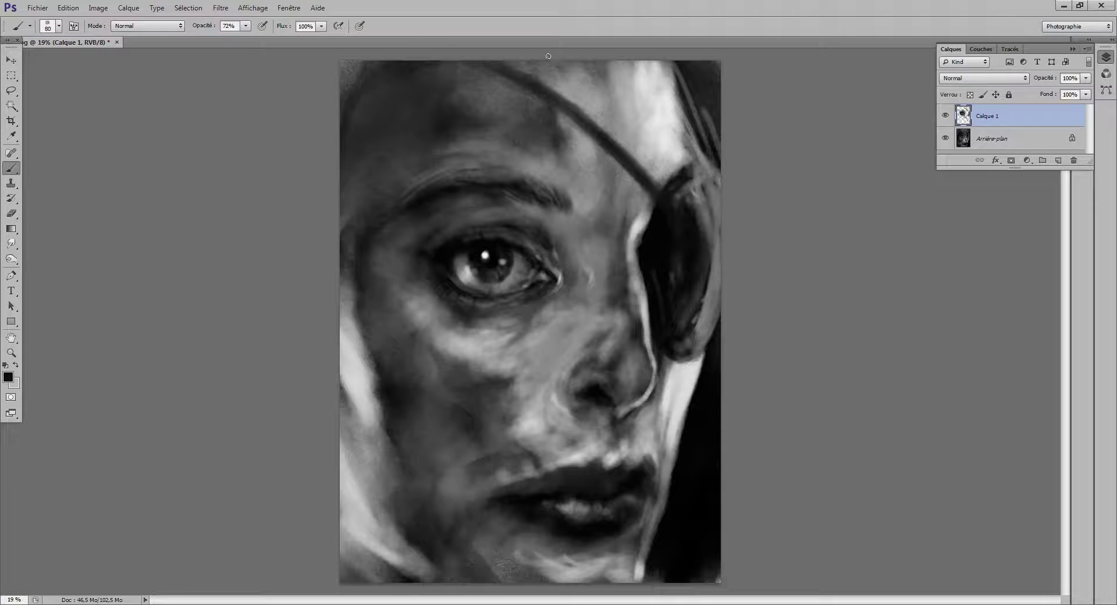
Reduce the brush to 40 and paint fine dark hair strands across the brightly lit upper forehead.
key("bracketleft")
key("bracketleft")
key("bracketleft")
key("bracketleft")
left_click_drag(601, 86, 663, 129)
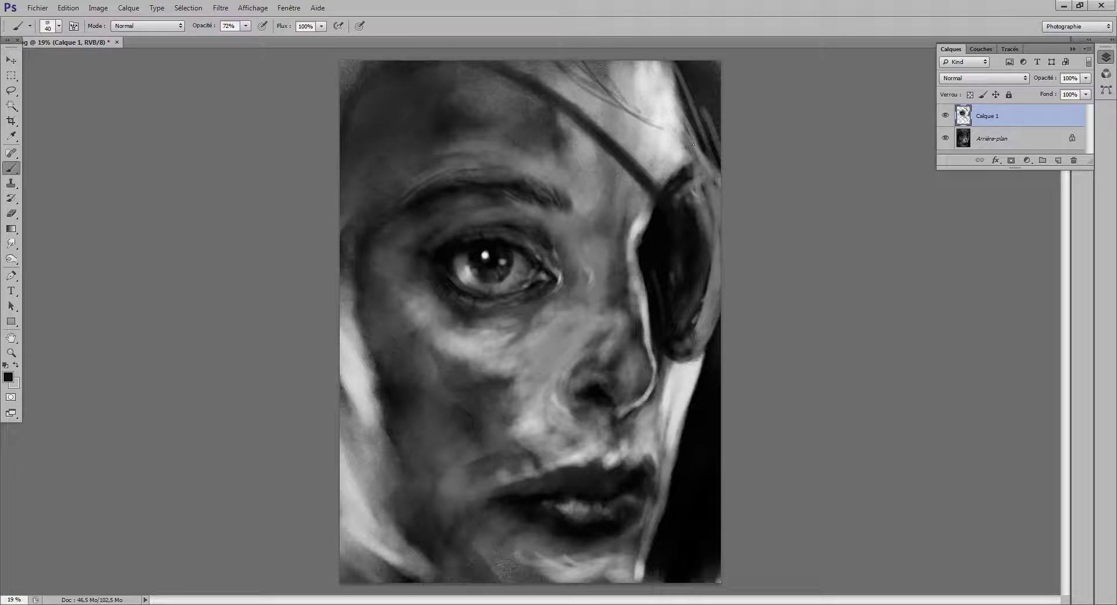
mouse_move(614, 72)
left_mouse_down()
mouse_move(697, 139)
mouse_move(685, 130)
mouse_move(703, 133)
mouse_move(693, 121)
mouse_move(712, 132)
mouse_move(701, 148)
mouse_move(684, 123)
left_mouse_up()
Add further dark hair strands sweeping from the upper forehead toward the far temple, varying the brush size.
key("bracketright")
key("bracketright")
key("bracketright")
key("bracketright")
key("bracketright")
key("bracketright")
key("bracketright")
key("bracketright")
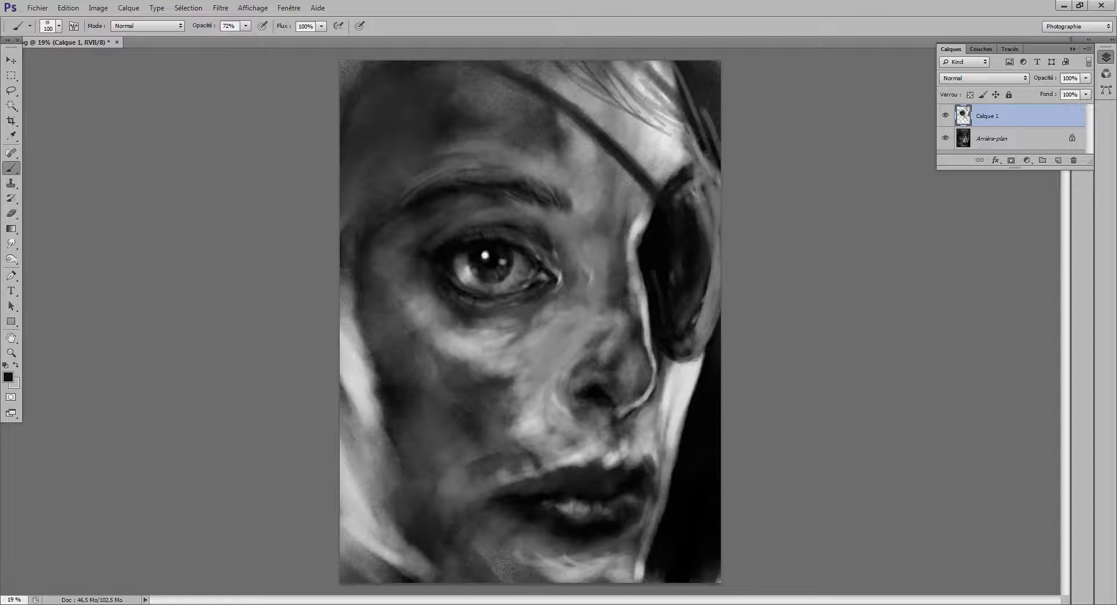
key("bracketleft")
key("bracketleft")
key("bracketleft")
key("bracketleft")
mouse_move(645, 81)
left_mouse_down()
mouse_move(682, 124)
mouse_move(619, 59)
mouse_move(711, 138)
mouse_move(651, 61)
mouse_move(718, 138)
mouse_move(653, 60)
mouse_move(723, 144)
mouse_move(655, 72)
mouse_move(724, 164)
mouse_move(672, 76)
mouse_move(730, 157)
mouse_move(674, 75)
mouse_move(735, 135)
left_mouse_up()
Enlarge the brush and fill the hair above the eye patch with broad black strokes.
key("bracketleft")
key("bracketright")
key("bracketright")
key("bracketright")
key("bracketright")
key("bracketright")
key("bracketright")
key("bracketright")
key("bracketright")
left_click_drag(700, 82, 754, 149)
left_click_drag(620, 72, 730, 149)
Reduce the brush and blend black and sampled dark-grey strands into the hair over the lit side of the forehead.
key("bracketleft")
key("bracketleft")
key("bracketleft")
key("bracketleft")
key("bracketleft")
key("bracketleft")
key("bracketleft")
key("bracketleft")
key("bracketleft")
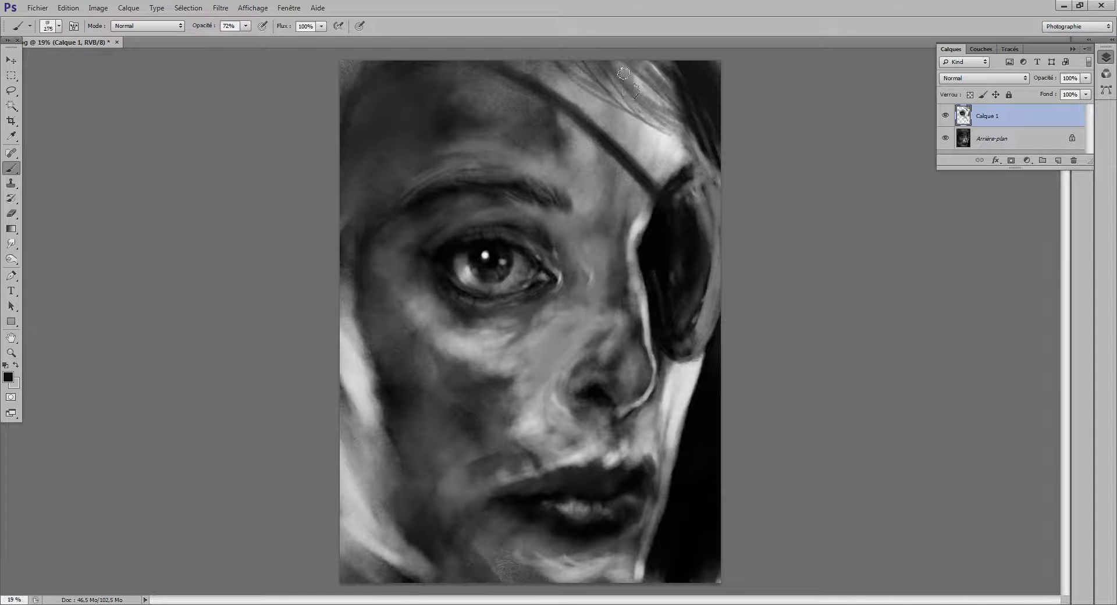
mouse_move(621, 73)
left_mouse_down()
mouse_move(695, 127)
mouse_move(618, 80)
mouse_move(717, 166)
mouse_move(644, 90)
mouse_move(647, 64)
mouse_move(696, 96)
mouse_move(642, 59)
mouse_move(721, 156)
left_mouse_up()
key("bracketright")
key("bracketright")
left_click(680, 113, "alt")
left_click_drag(649, 90, 713, 128)
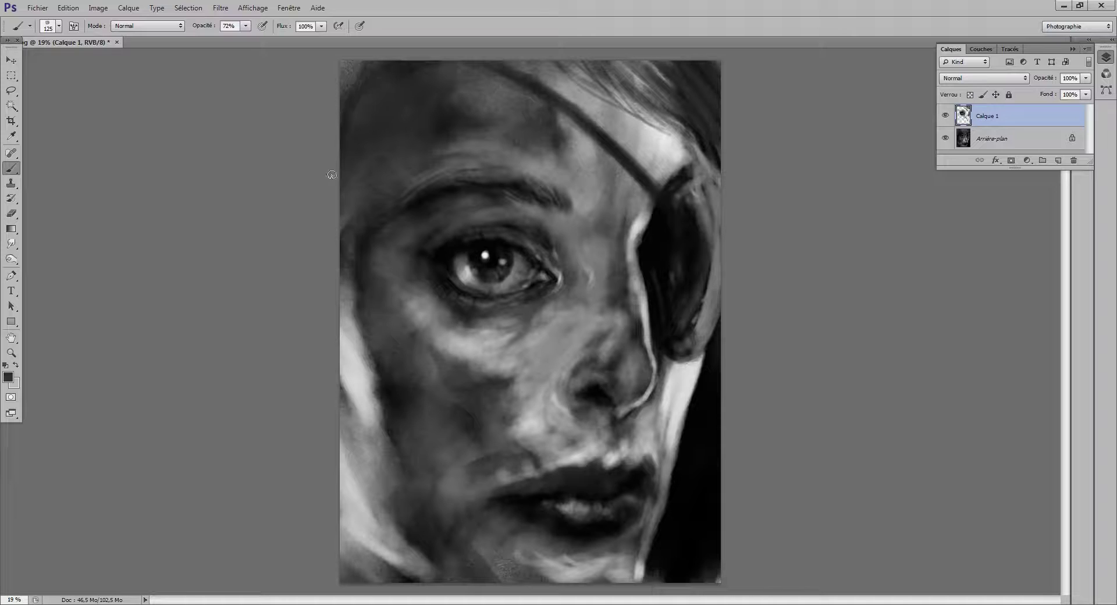
Sample black from the eye patch and paint dark hair strands over the shadowed temple and upper corner of the forehead.
left_click(649, 250, "alt")
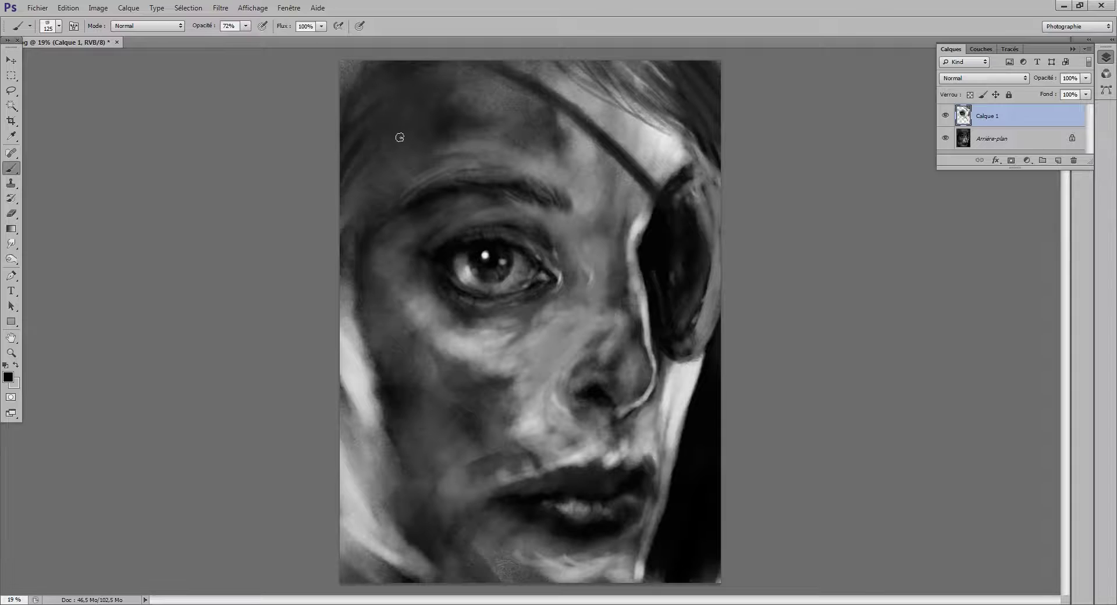
key("bracketright")
key("bracketright")
key("bracketright")
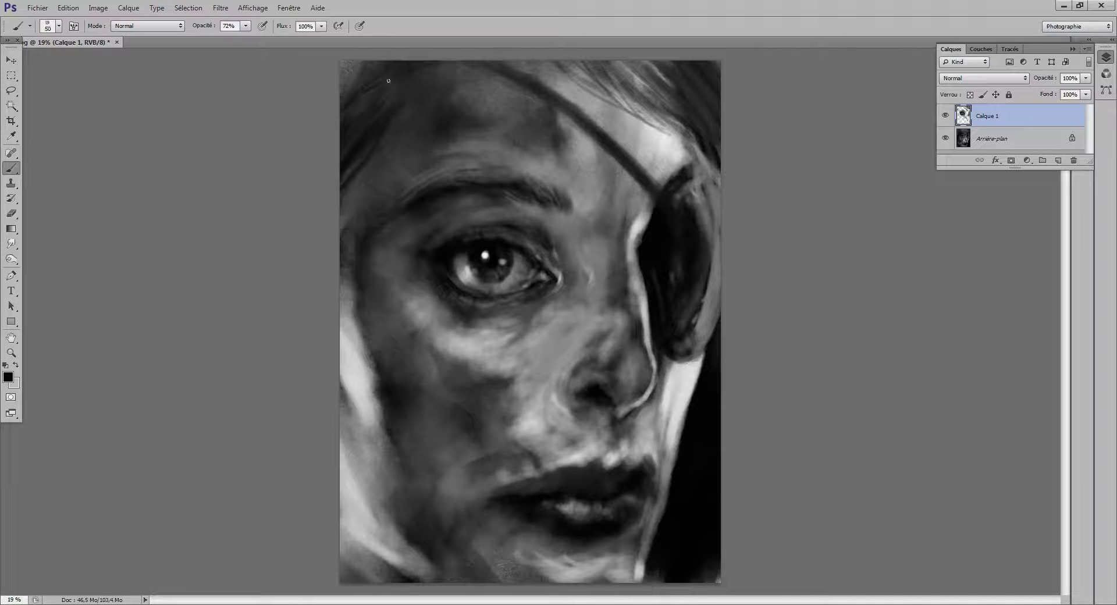
key("bracketright")
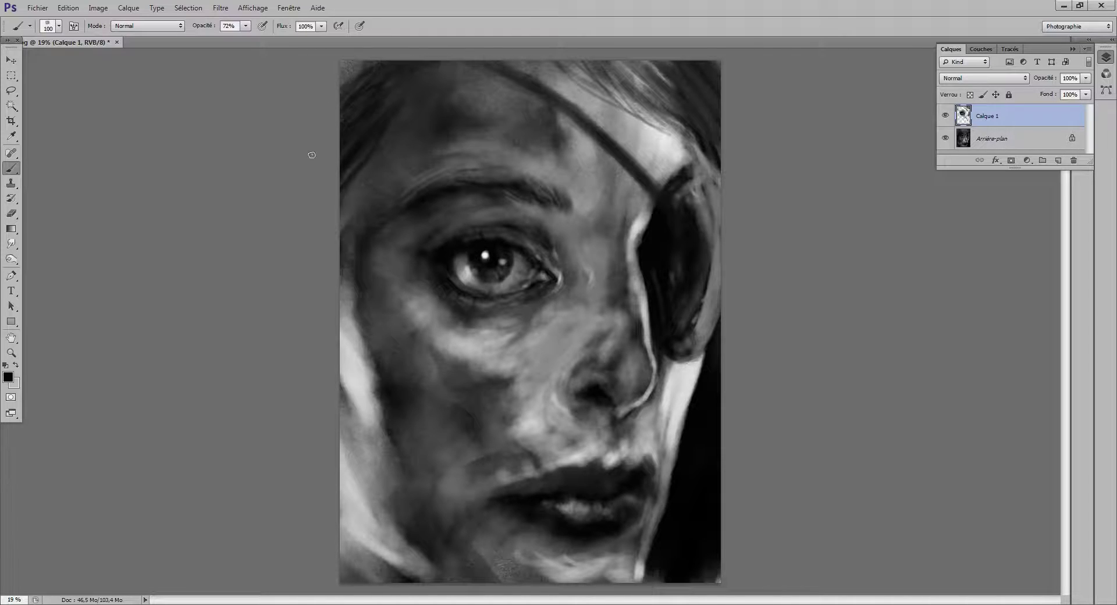
left_click_drag(344, 83, 366, 65)
Sample black, enlarge the brush and softly shade the nose bridge and the skin between the eye and nose.
left_click(669, 253, "alt")
key("bracketright")
key("bracketright")
key("bracketright")
key("bracketright")
key("bracketright")
key("bracketright")
key("bracketright")
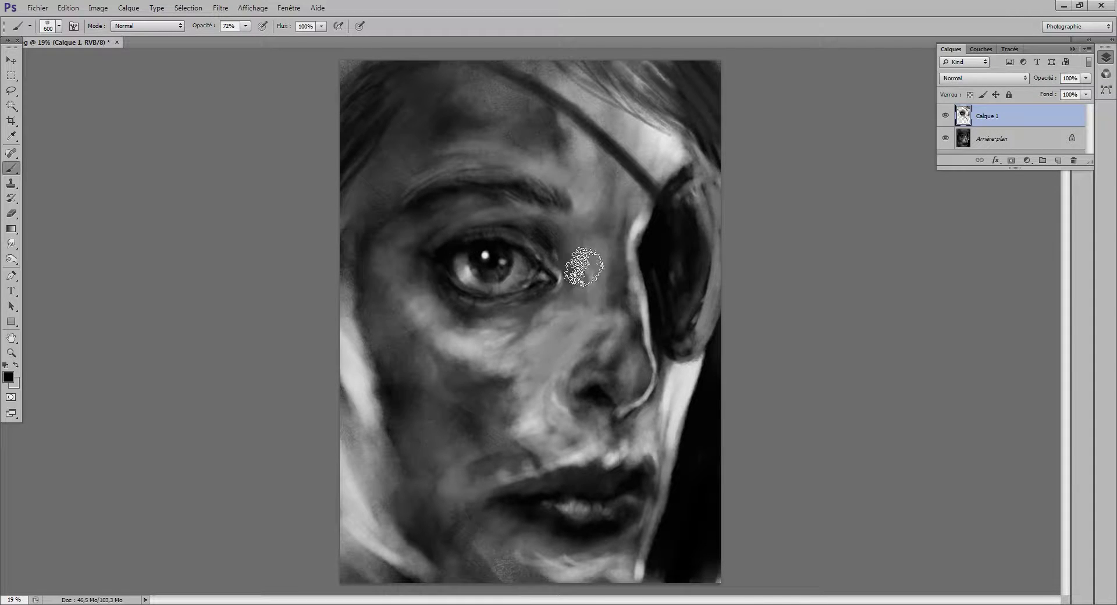
key("bracketleft")
key("bracketleft")
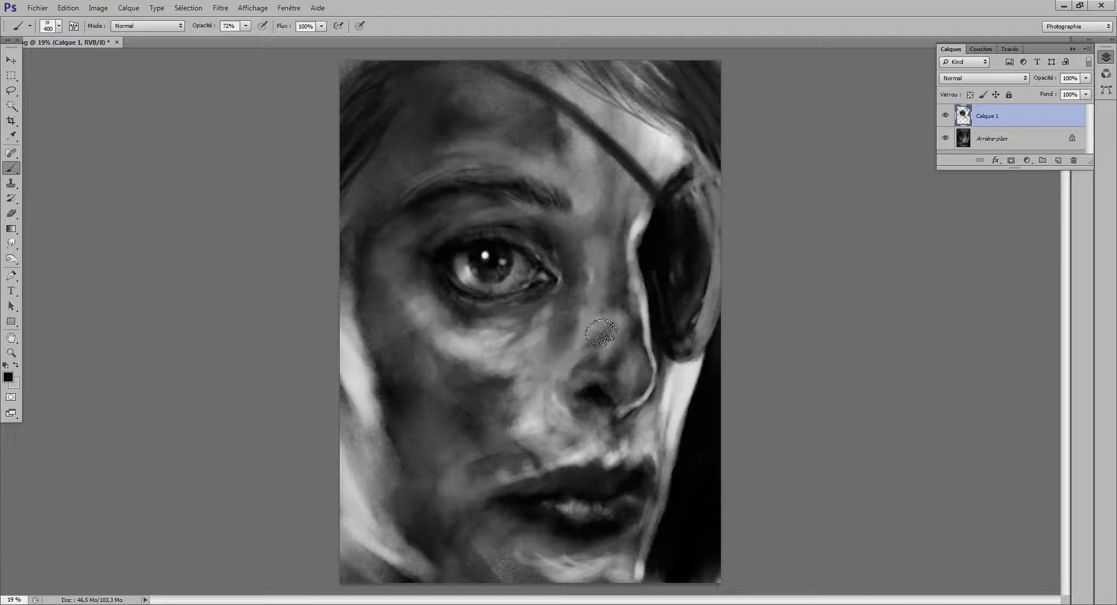
Vary the brush size and softly darken the nose bridge and the inner corner of the brow with black.
key("bracketleft")
key("bracketleft")
key("bracketleft")
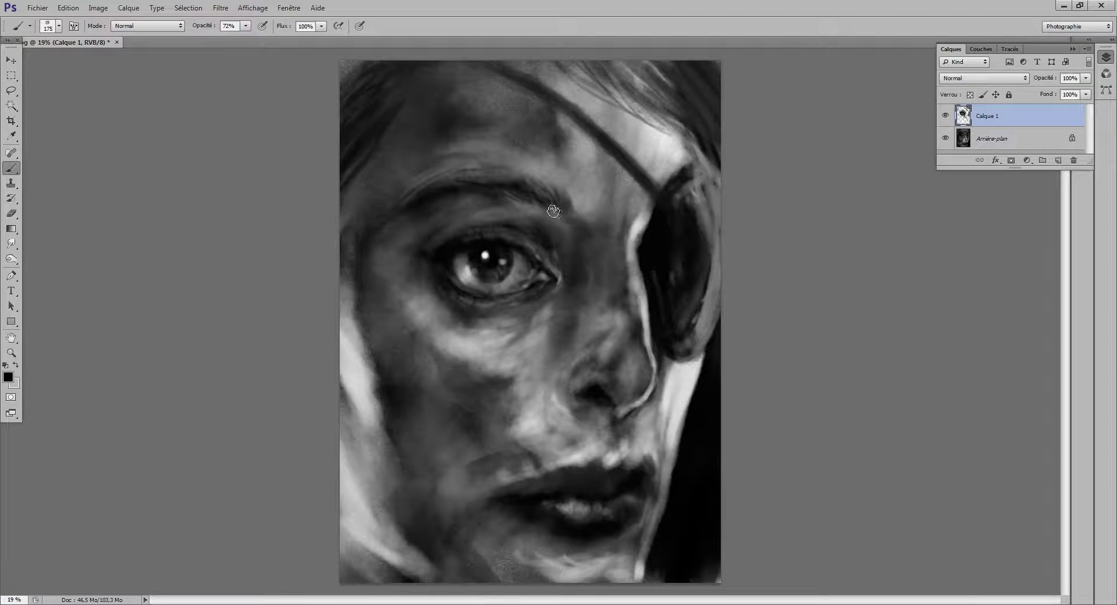
key("bracketright")
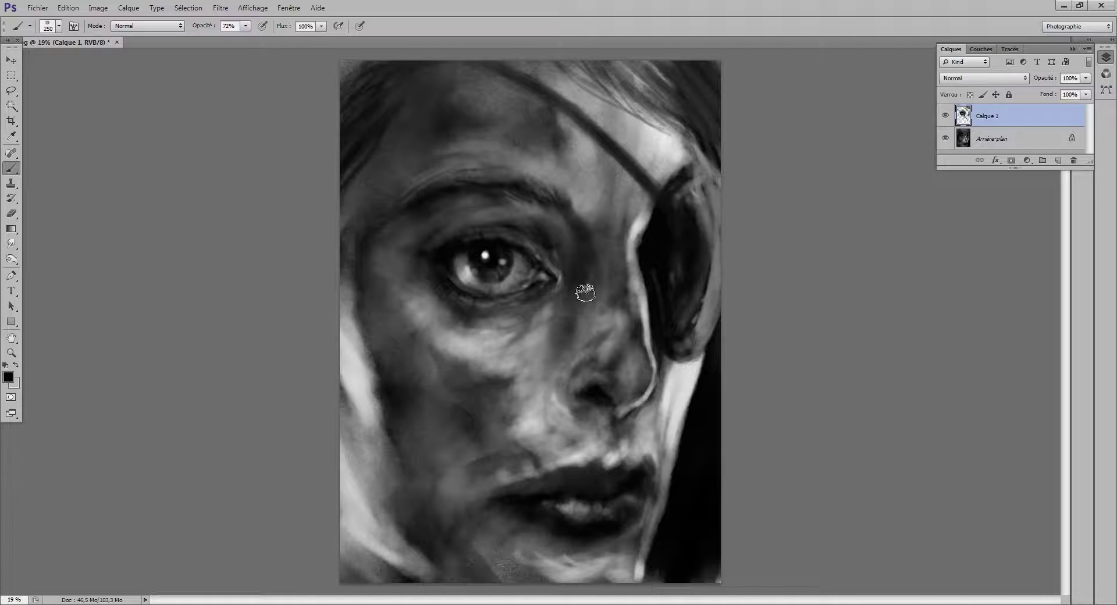
key("bracketright")
key("bracketright")
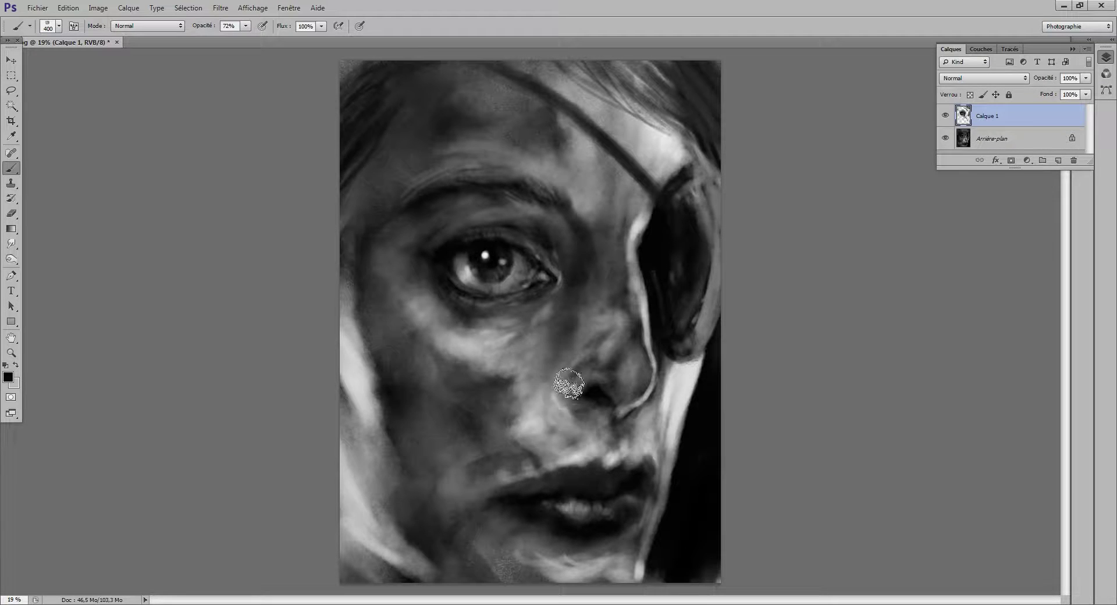
Outline the nostril wing with a small black brush, and shade the side of the nose with a larger one.
key("bracketleft")
key("bracketleft")
key("bracketleft")
key("bracketleft")
key("bracketleft")
key("bracketleft")
key("bracketleft")
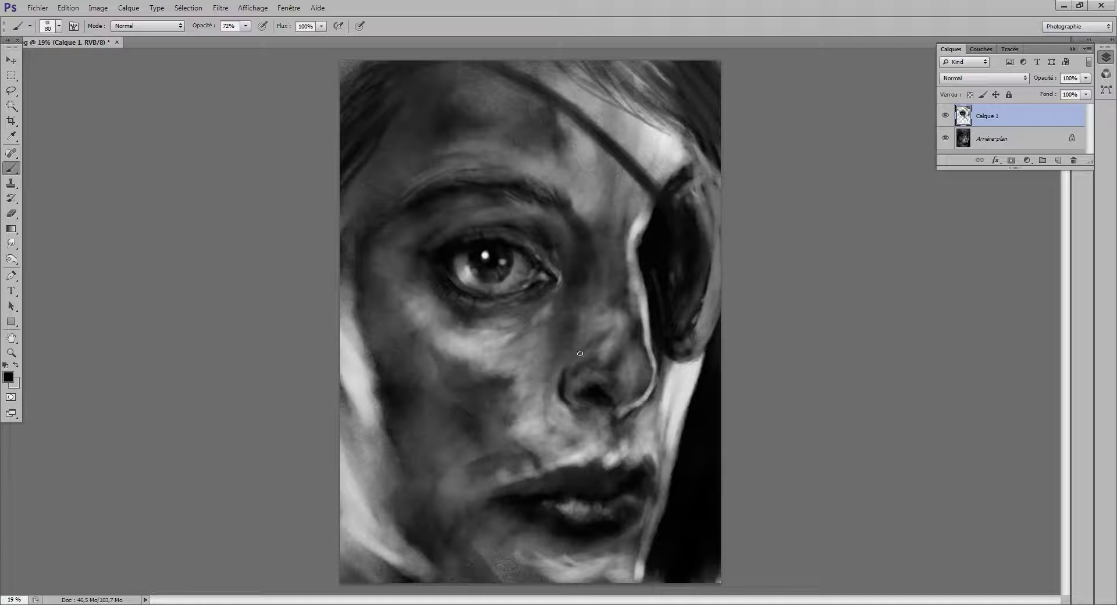
key("bracketright")
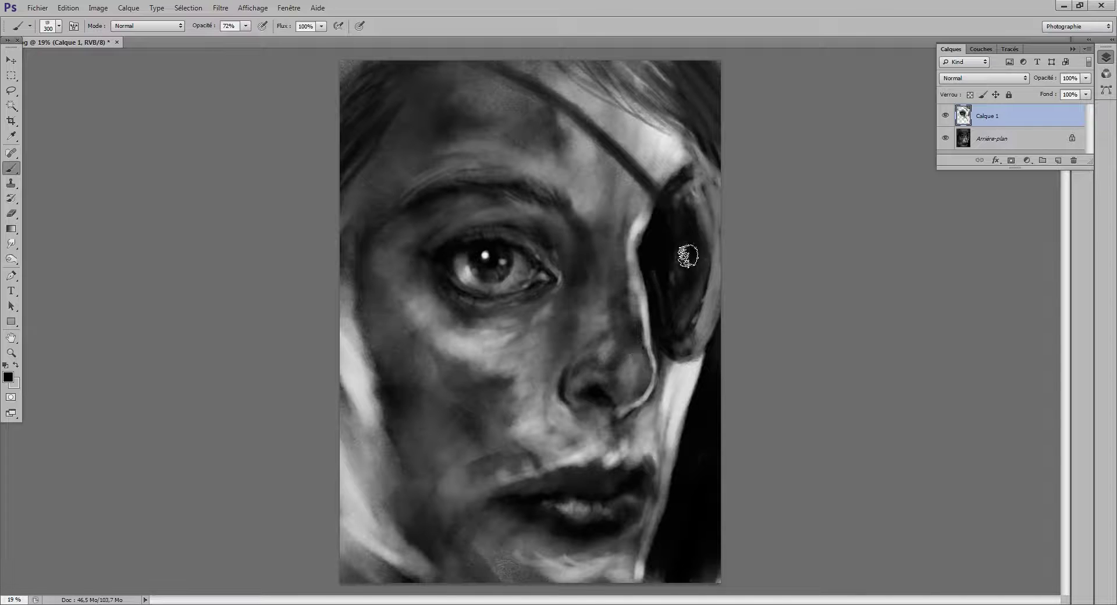
Sample tones around the nose edge, paint a dark diagonal band across the nose bridge, and refine it with a smaller brush.
left_click(637, 324, "alt")
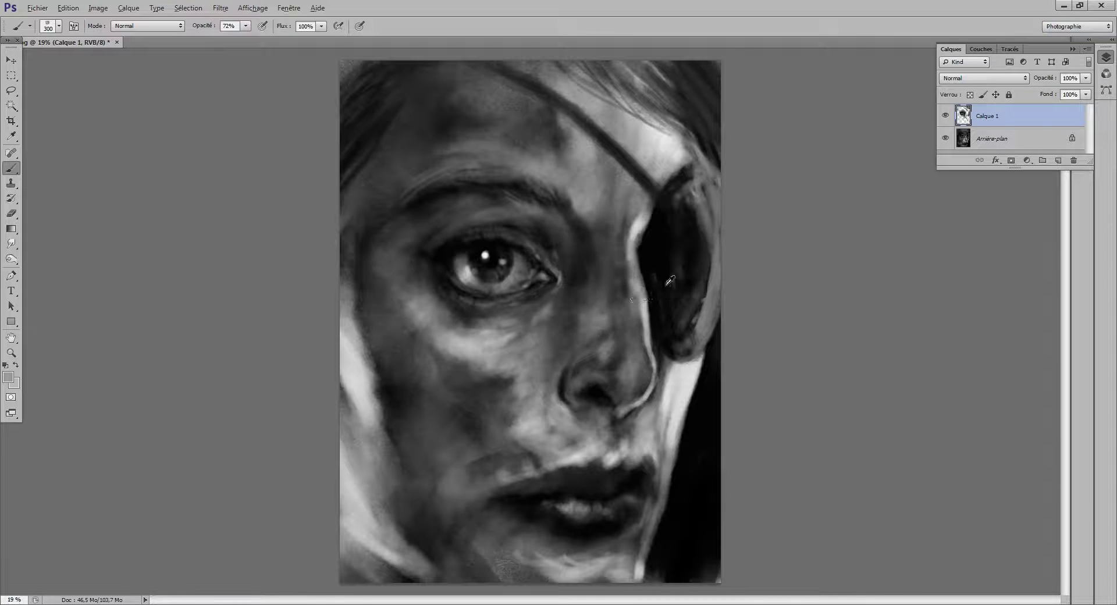
left_click(646, 285, "alt")
mouse_move(636, 305)
left_mouse_down()
mouse_move(571, 352)
mouse_move(624, 308)
mouse_move(573, 327)
left_mouse_up()
key("bracketleft")
key("bracketleft")
key("bracketleft")
key("bracketleft")
key("bracketleft")
key("bracketleft")
key("bracketleft")
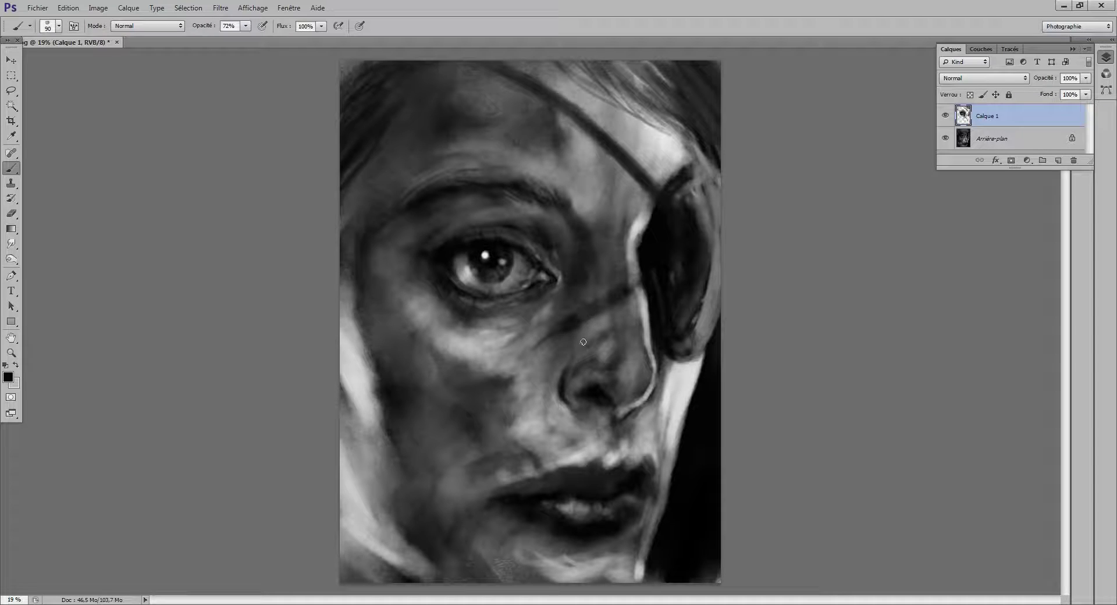
left_click(593, 308, "alt")
Draw a freehand lasso selection around the eye, the eyebrow and the surrounding skin.
left_click(11, 90)
left_click_drag(426, 128, 430, 358)
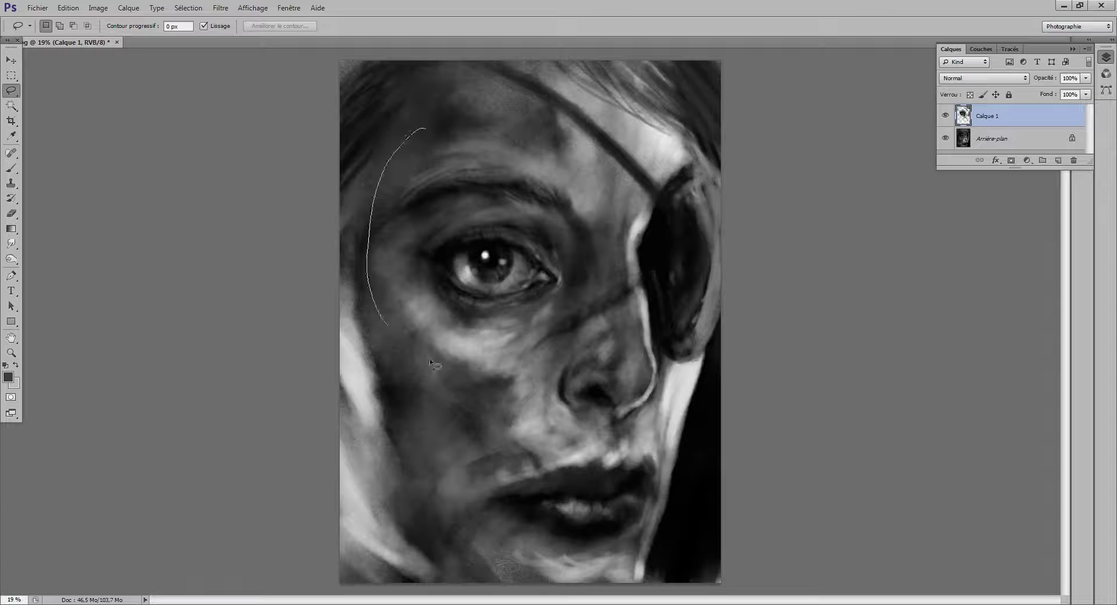
mouse_move(555, 327)
left_mouse_down()
mouse_move(604, 285)
mouse_move(527, 129)
left_mouse_up()
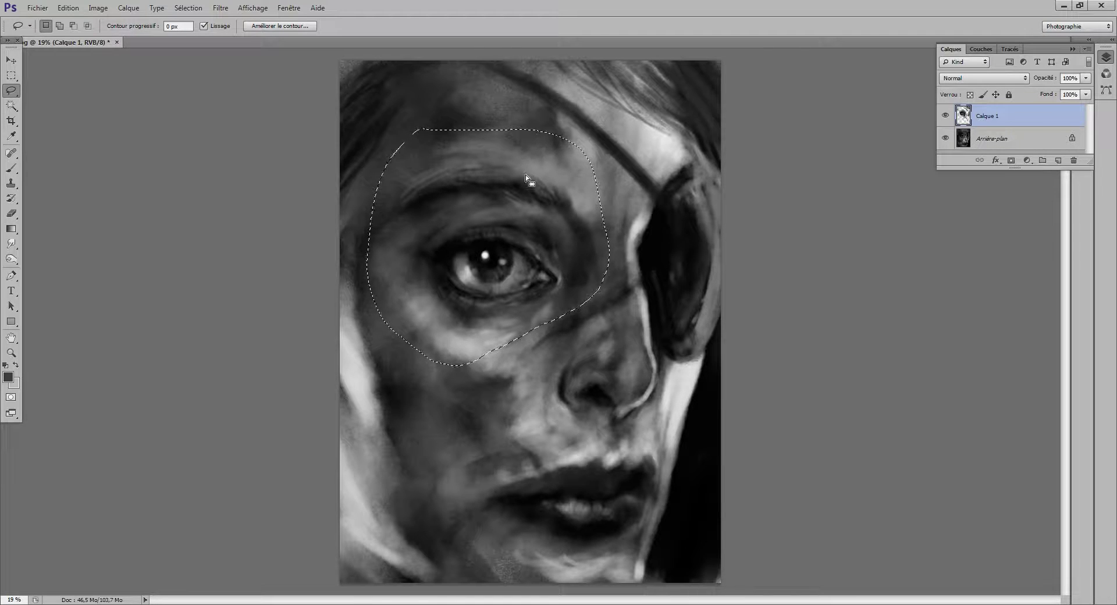
Flatten the image and copy the selected eye area onto a new layer.
left_click(1088, 49)
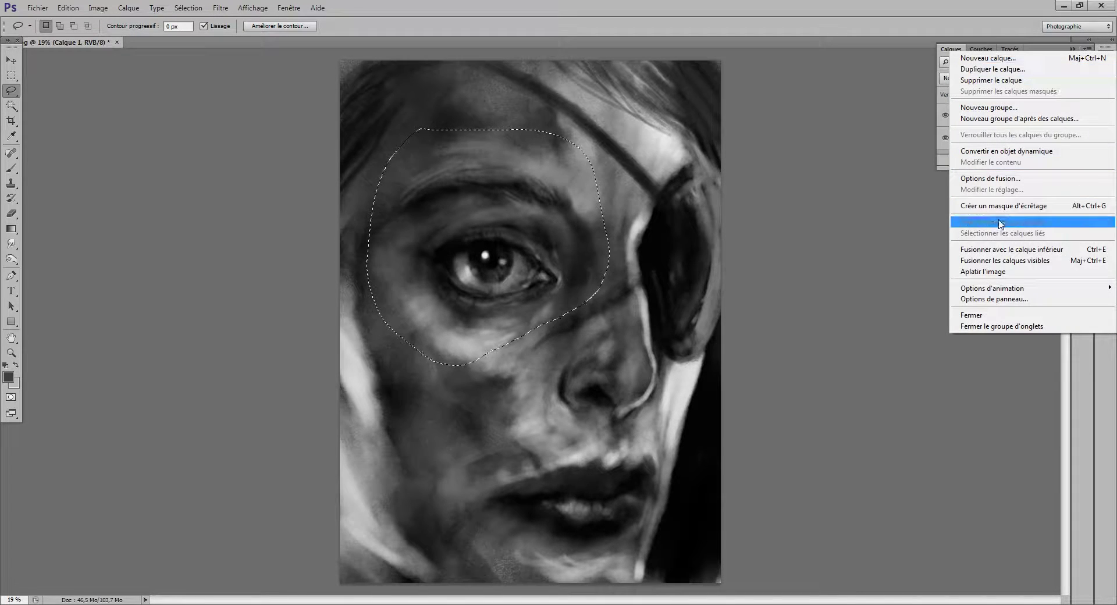
left_click(988, 272)
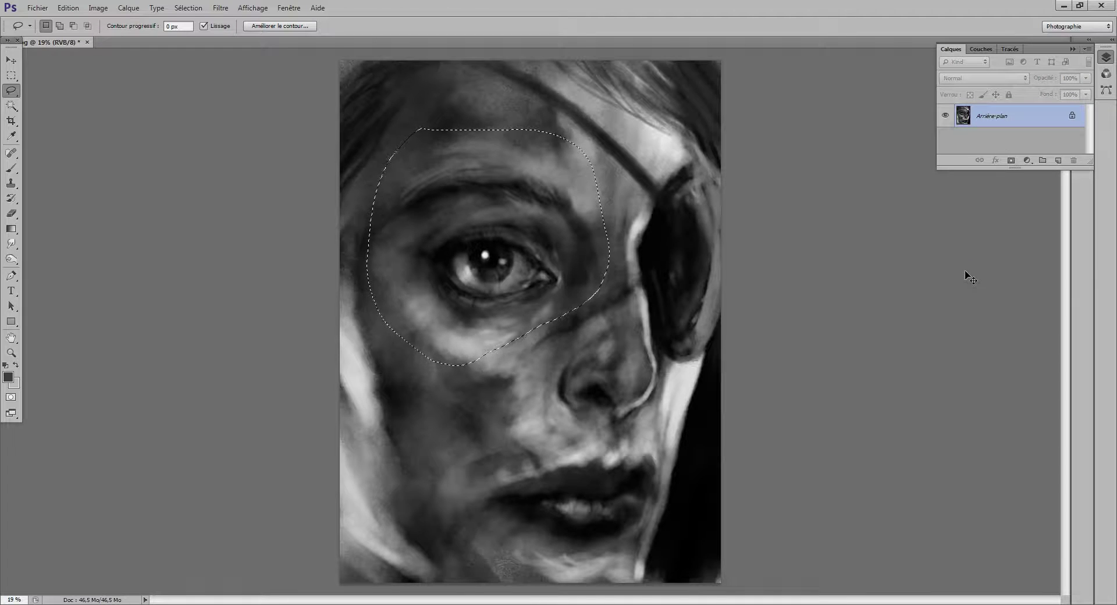
key("ctrl+j")
Scale the copied eye layer slightly smaller, shift it a little away from the nose, and apply the transformation.
left_click(68, 8)
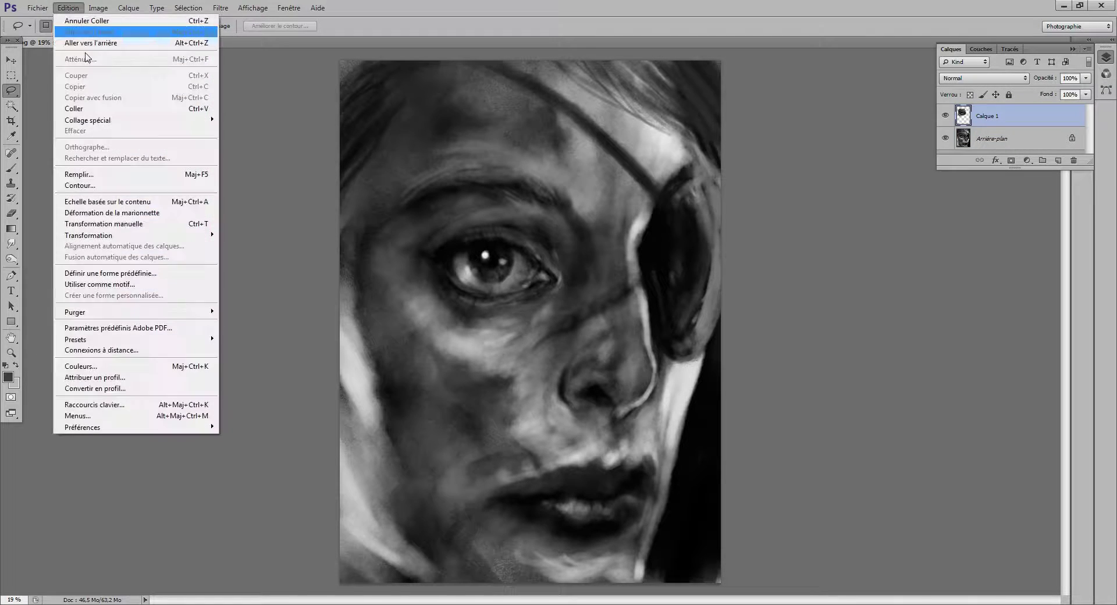
mouse_move(148, 239)
left_click(247, 251)
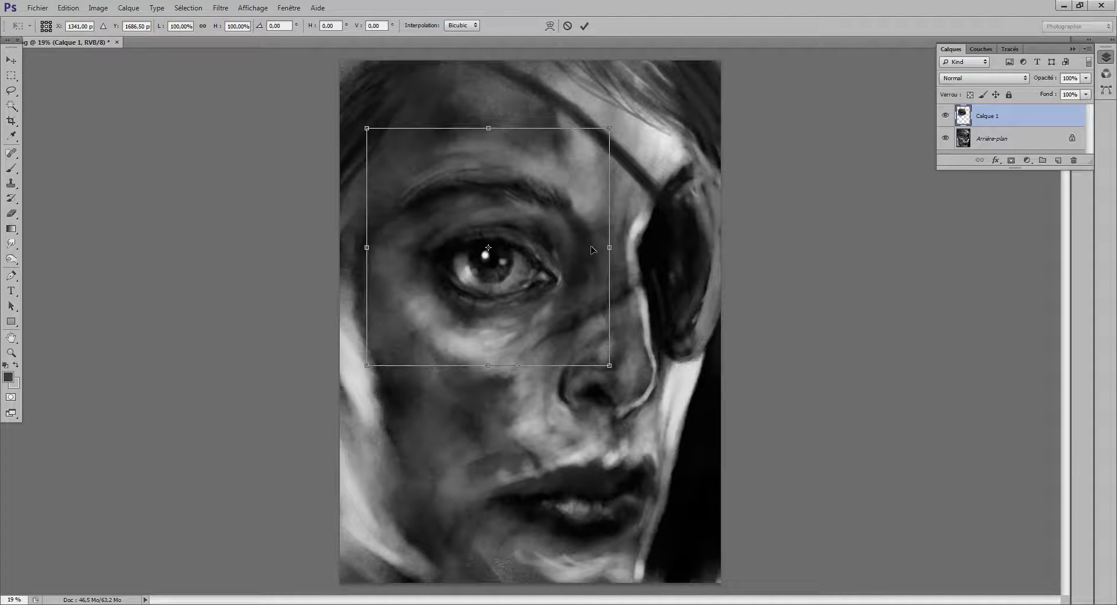
left_click_drag(614, 133, 604, 138)
left_click_drag(563, 259, 556, 258)
key("Return")
Switch to the Brush tool, enlarge it to 500 px and blend the skin below the eye with soft dark strokes.
key("l")
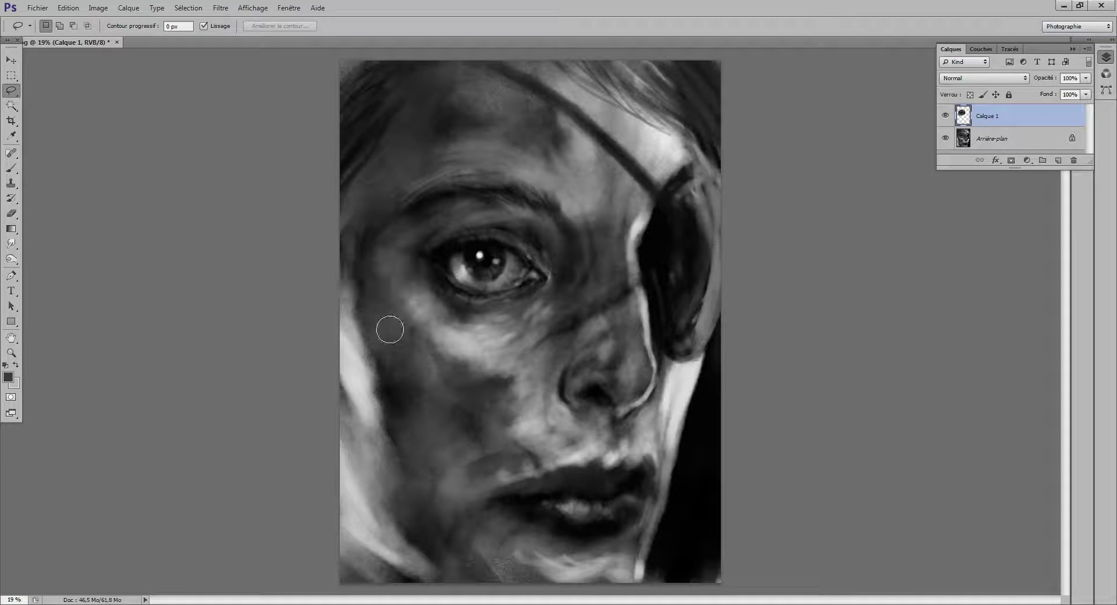
key("b")
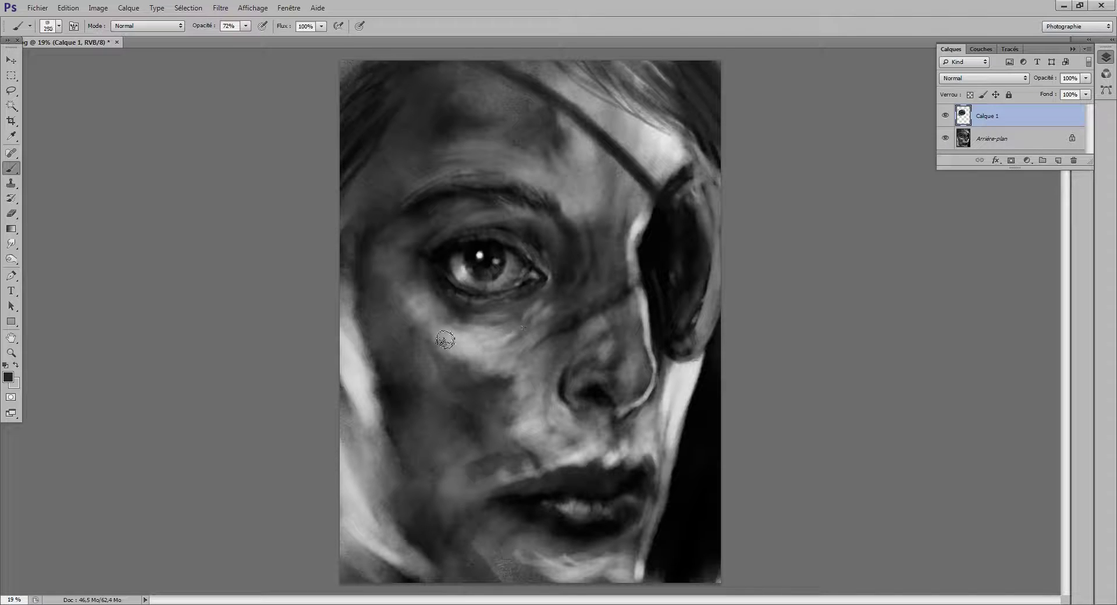
key("]")
key("]")
key("]")
mouse_move(527, 326)
left_mouse_down()
mouse_move(465, 335)
mouse_move(486, 352)
left_mouse_up()
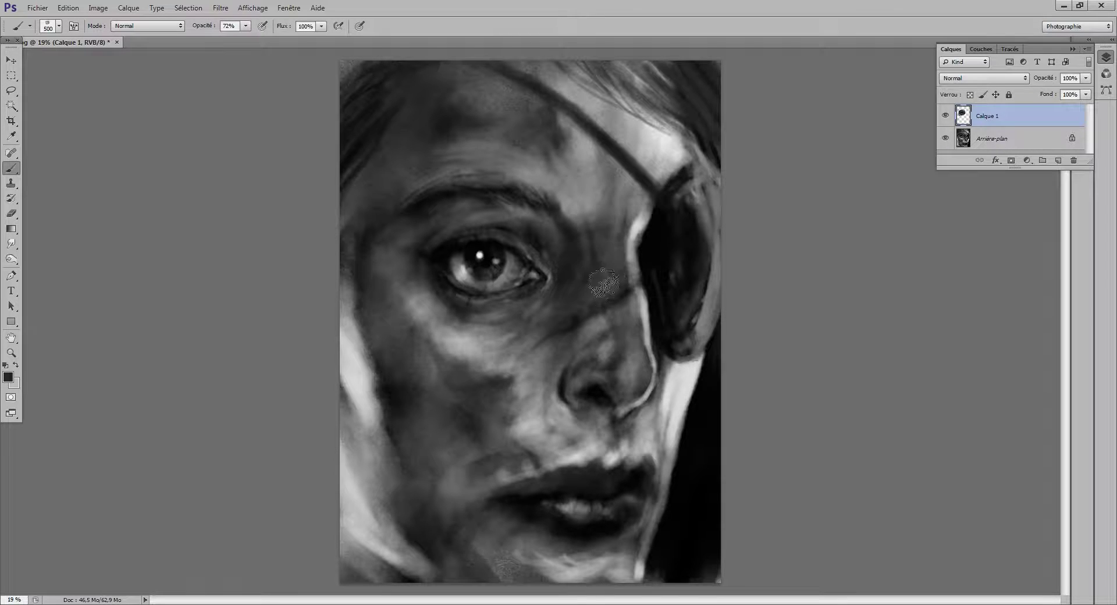
Reduce the brush and shade the skin beside the inner brow and above the eyebrow.
key("bracketleft")
key("bracketleft")
key("bracketleft")
mouse_move(588, 213)
left_mouse_down()
mouse_move(574, 200)
mouse_move(578, 220)
left_mouse_up()
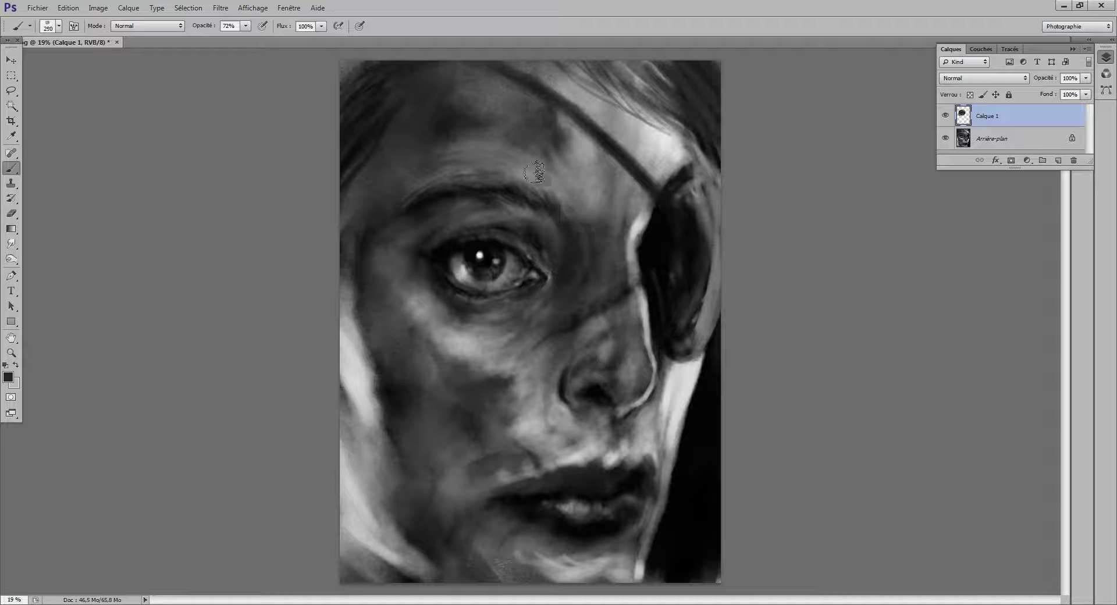
left_click_drag(534, 172, 466, 158)
Enlarge the brush to 500 px and softly darken the bright cheek area under the eye.
key("bracketright")
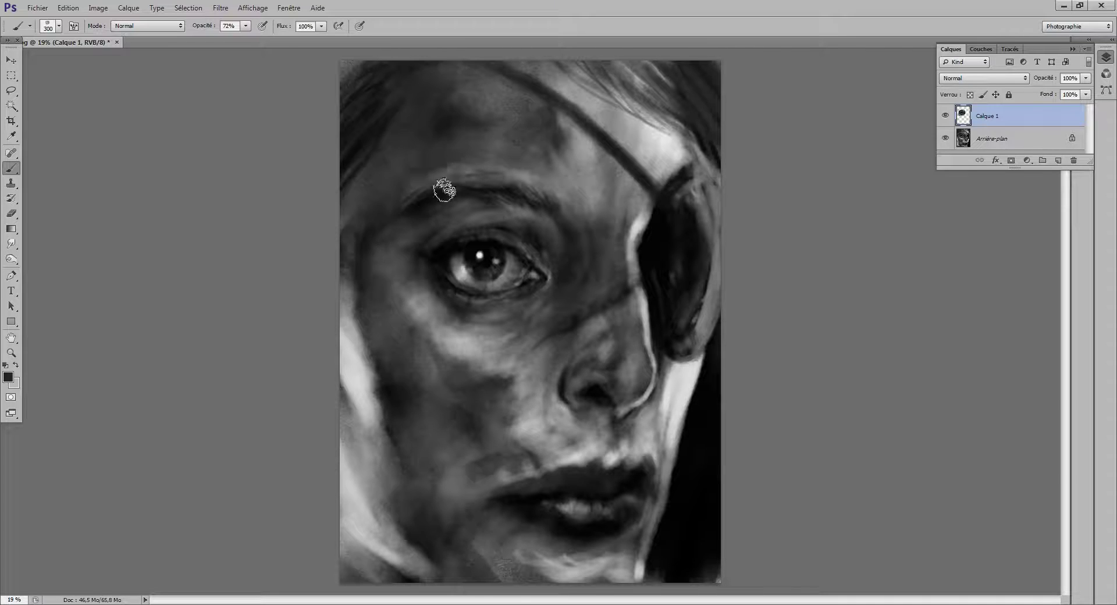
key("bracketright")
key("bracketright")
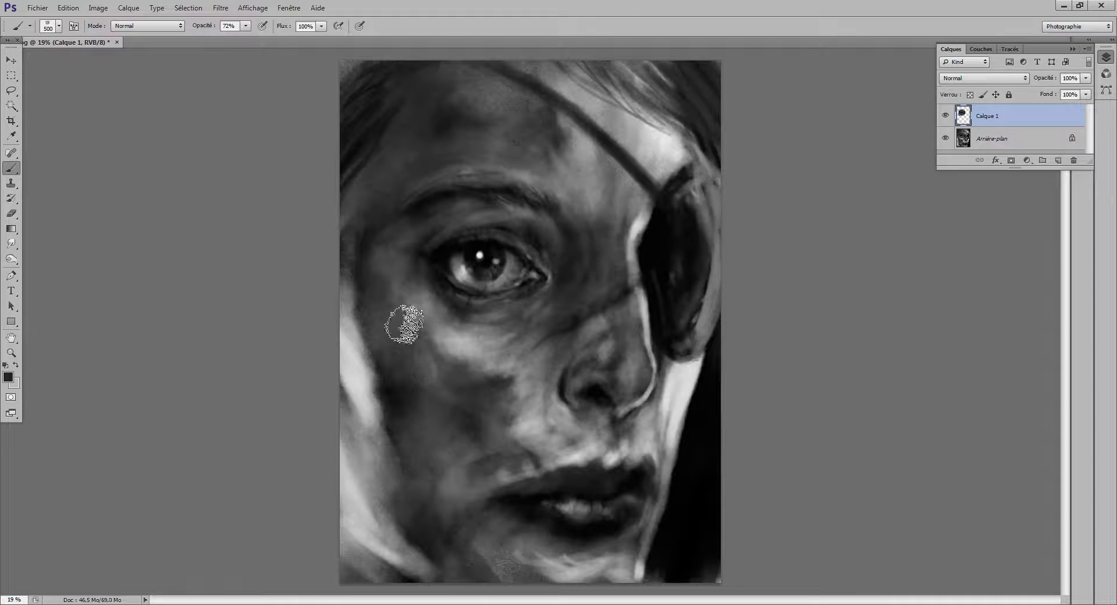
mouse_move(405, 324)
left_mouse_down()
mouse_move(447, 358)
mouse_move(546, 387)
mouse_move(546, 372)
mouse_move(547, 383)
left_mouse_up()
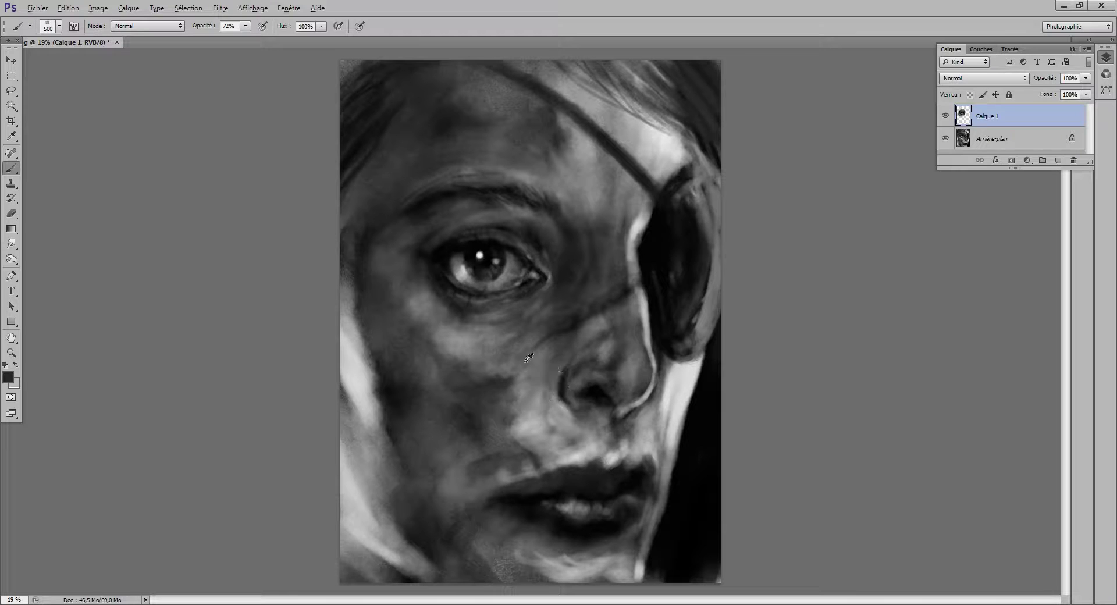
Sample mid-grey from the cheek and even out the forehead tones up to and around the eye patch strap.
left_click(509, 360, "alt")
key("bracketleft")
key("bracketleft")
key("bracketleft")
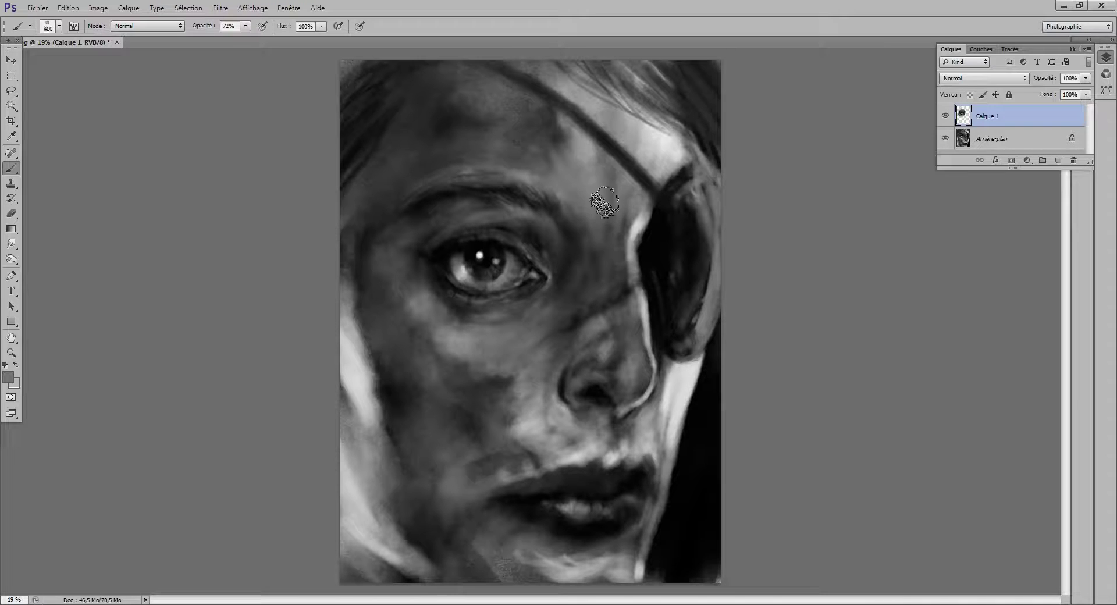
key("bracketright")
key("bracketright")
key("bracketright")
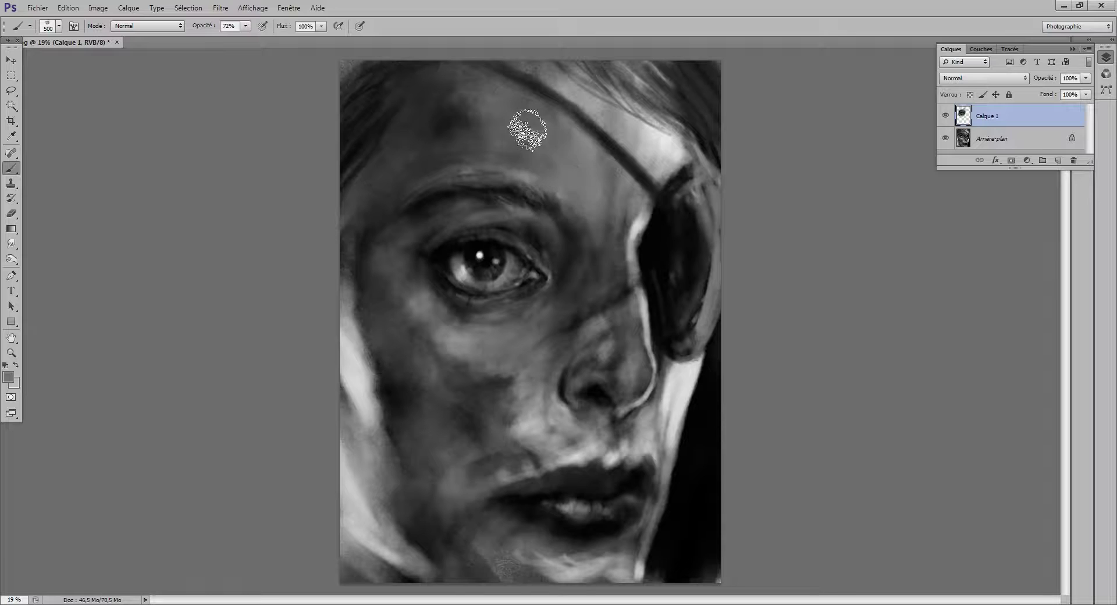
key("bracketleft")
mouse_move(582, 104)
left_mouse_down()
mouse_move(663, 183)
mouse_move(622, 131)
mouse_move(675, 163)
left_mouse_up()
Smooth the cheek and the skin above the upper lip with soft mid-grey strokes, adjusting the brush size.
mouse_move(550, 418)
left_mouse_down()
mouse_move(521, 399)
mouse_move(487, 425)
mouse_move(448, 406)
mouse_move(447, 392)
mouse_move(508, 457)
mouse_move(440, 394)
mouse_move(526, 474)
mouse_move(484, 417)
mouse_move(471, 427)
mouse_move(491, 459)
mouse_move(543, 445)
mouse_move(464, 450)
mouse_move(437, 371)
mouse_move(499, 374)
mouse_move(444, 378)
mouse_move(429, 333)
mouse_move(446, 366)
left_mouse_up()
key("bracketright")
key("bracketright")
key("bracketleft")
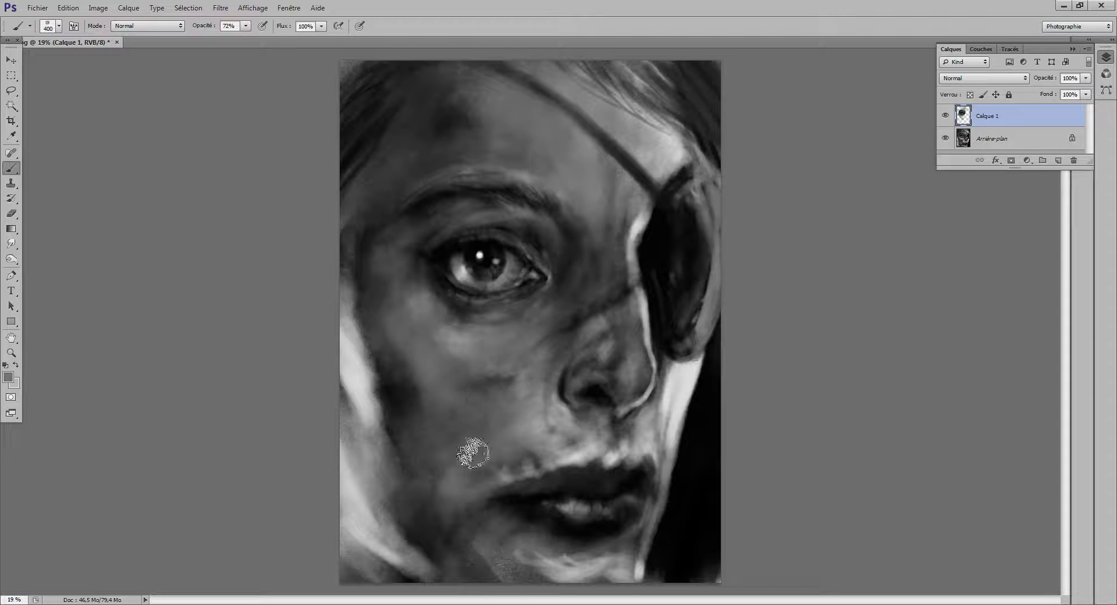
key("bracketleft")
key("bracketleft")
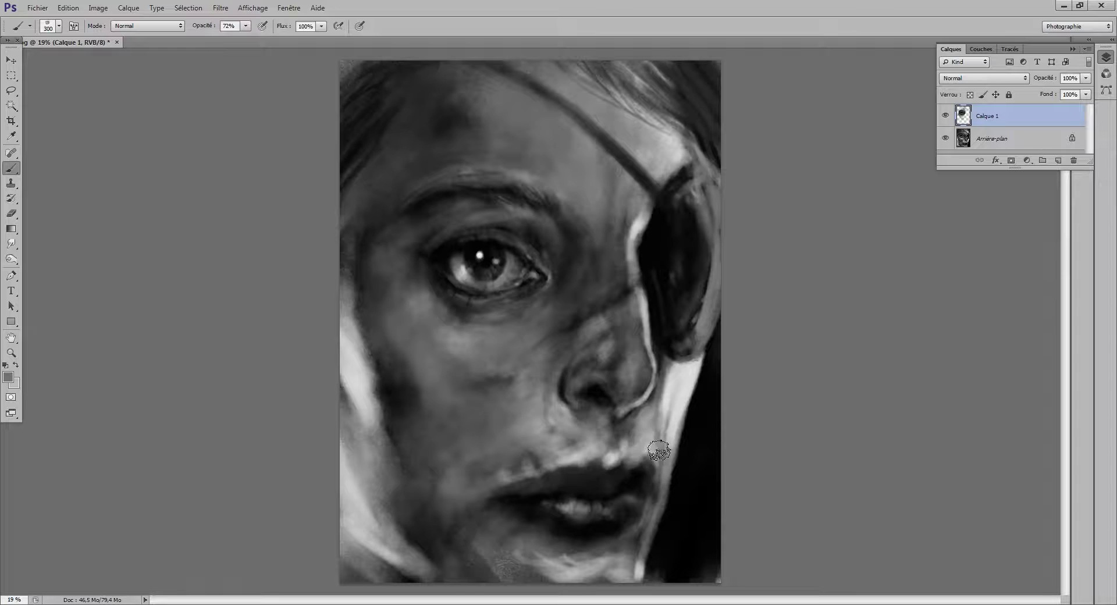
Tone down the bright far cheek below the eye patch with mid-grey, reducing the brush to 175 px.
mouse_move(644, 436)
left_mouse_down()
mouse_move(693, 377)
mouse_move(676, 418)
mouse_move(695, 384)
mouse_move(684, 432)
mouse_move(682, 394)
left_mouse_up()
key("bracketleft")
key("bracketleft")
key("bracketleft")
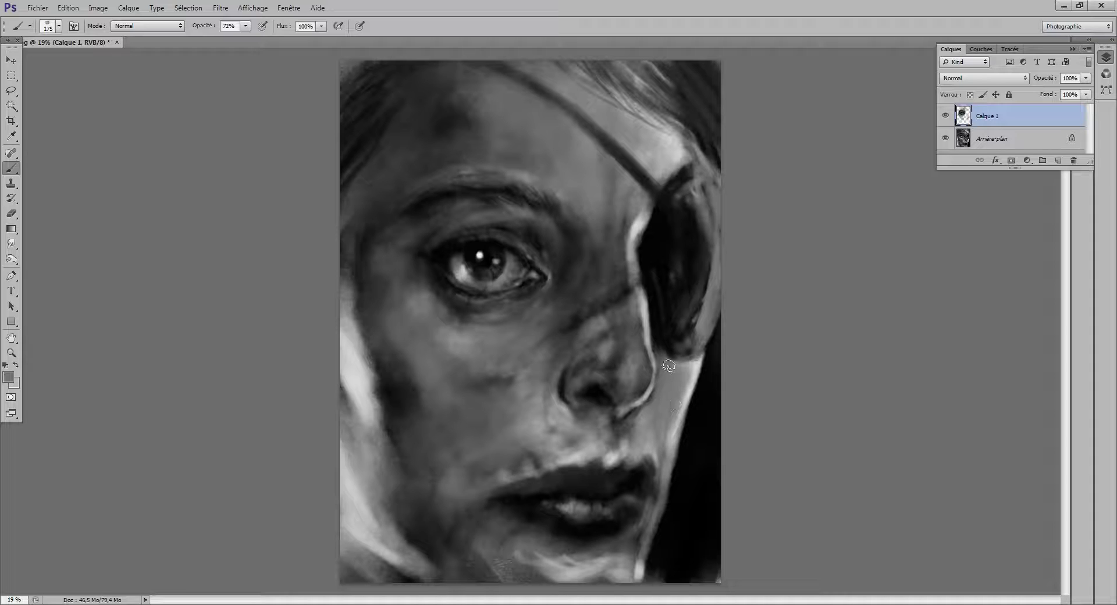
Sample black from the eye patch and darken the patch out to its edges.
mouse_move(654, 280)
left_mouse_down()
mouse_move(646, 261)
mouse_move(658, 327)
mouse_move(652, 227)
mouse_move(642, 246)
mouse_move(644, 233)
mouse_move(688, 205)
mouse_move(711, 265)
mouse_move(721, 244)
mouse_move(716, 319)
mouse_move(711, 207)
left_mouse_up()
left_click(652, 254, "alt")
Extend and darken the inner end of the eyebrow toward the nose bridge with black strokes.
left_click_drag(546, 203, 563, 224)
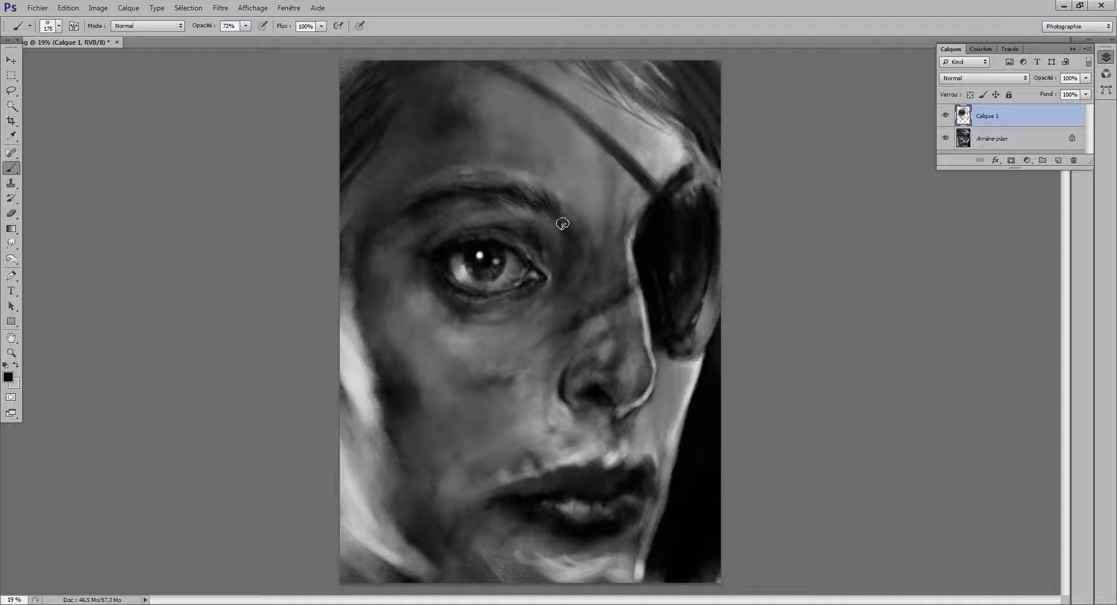
key("bracketleft")
key("bracketright")
mouse_move(600, 191)
left_mouse_down()
mouse_move(577, 229)
mouse_move(586, 214)
left_mouse_up()
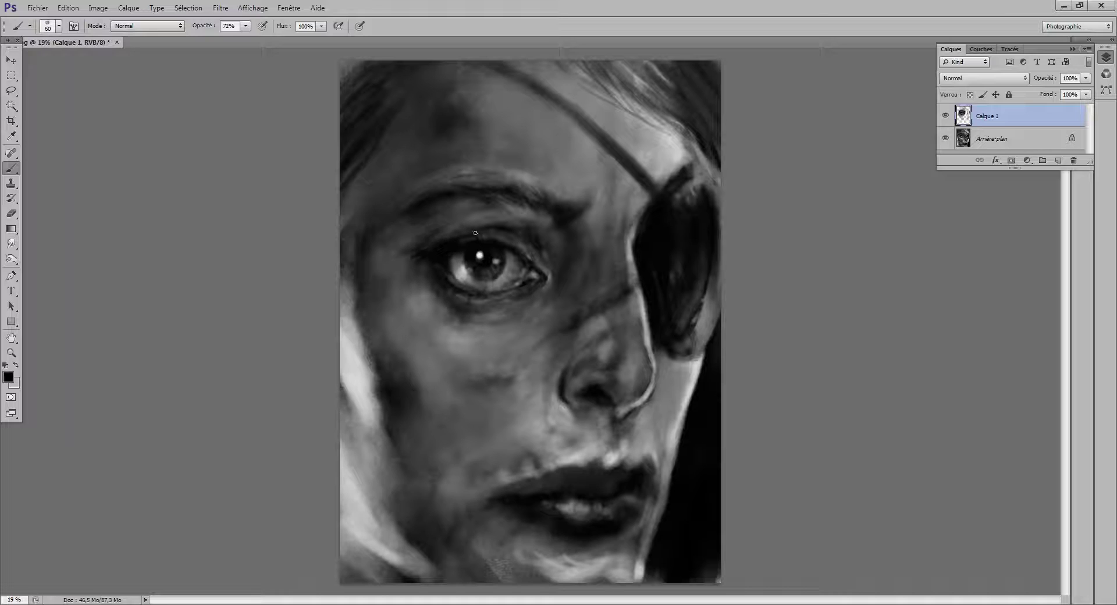
Sample light grey from the bright area beside the face and the edge of the far cheek.
left_click(362, 390, "alt")
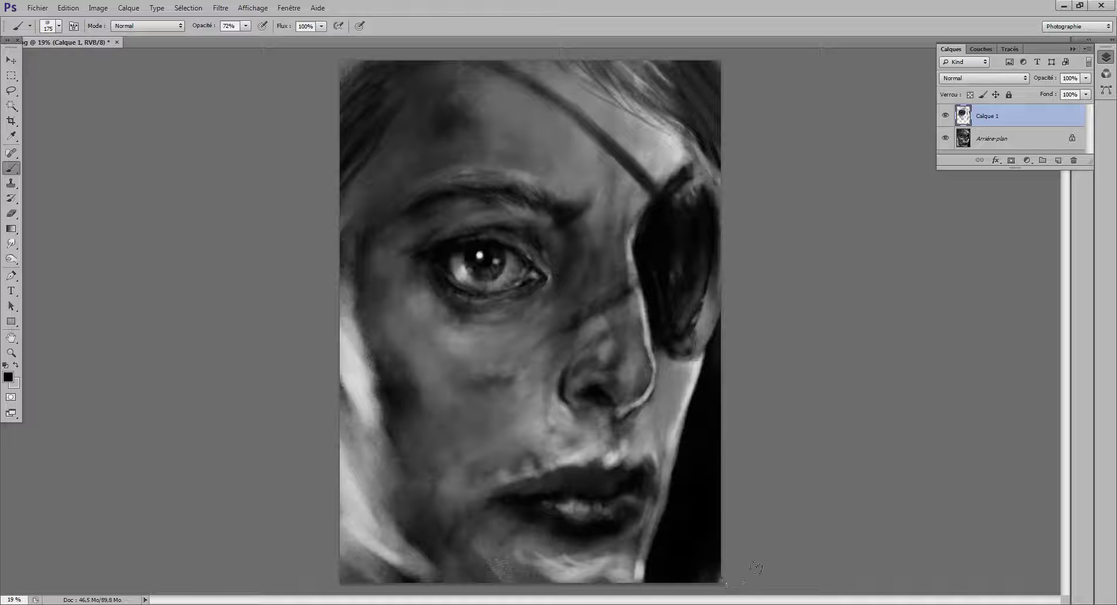
left_click(672, 446, "alt")
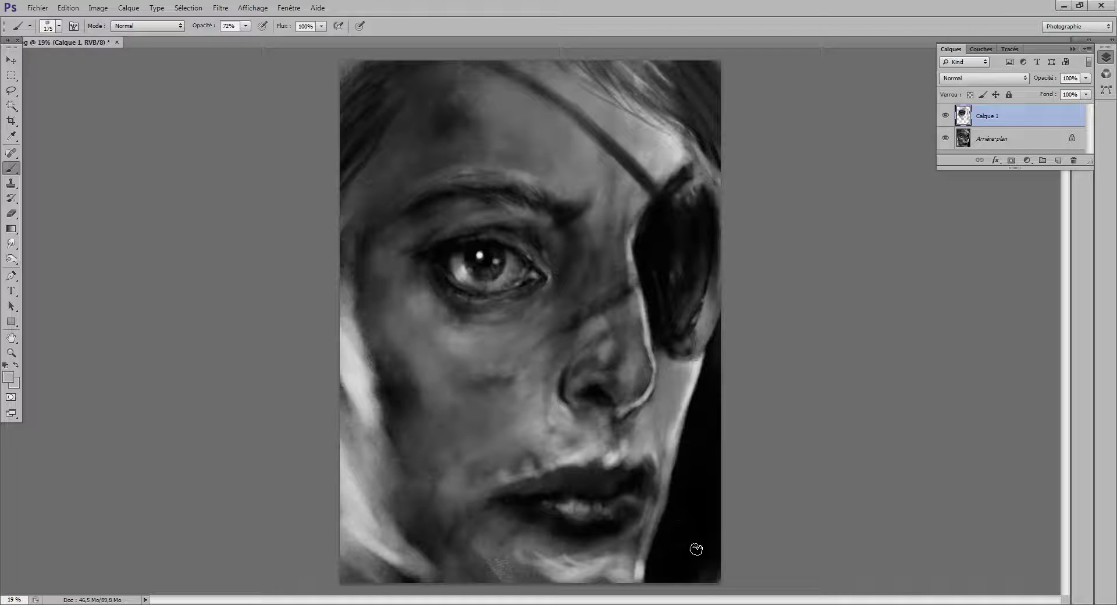